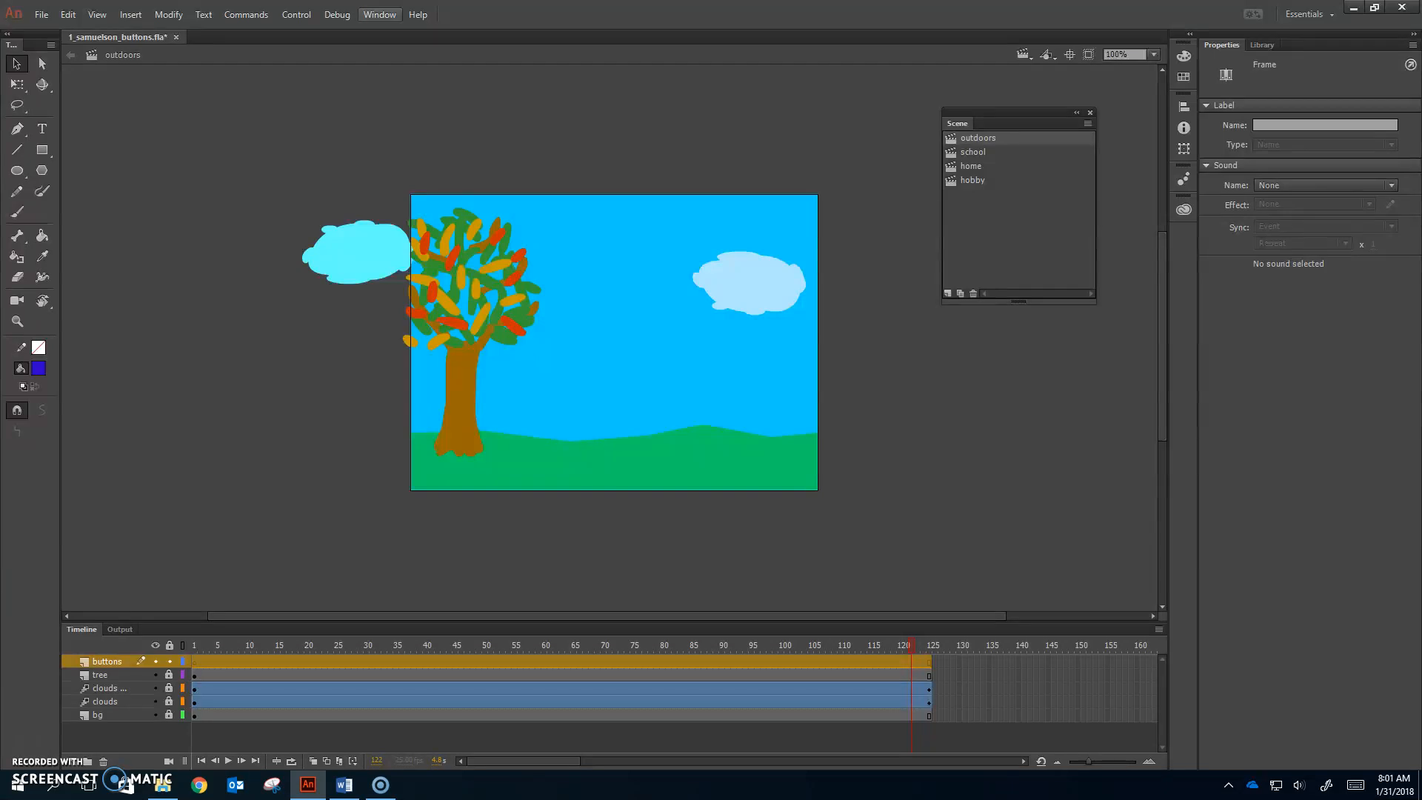
# Create a new symbol named "outdoors" with the type Button.
pyautogui.click(133, 15)
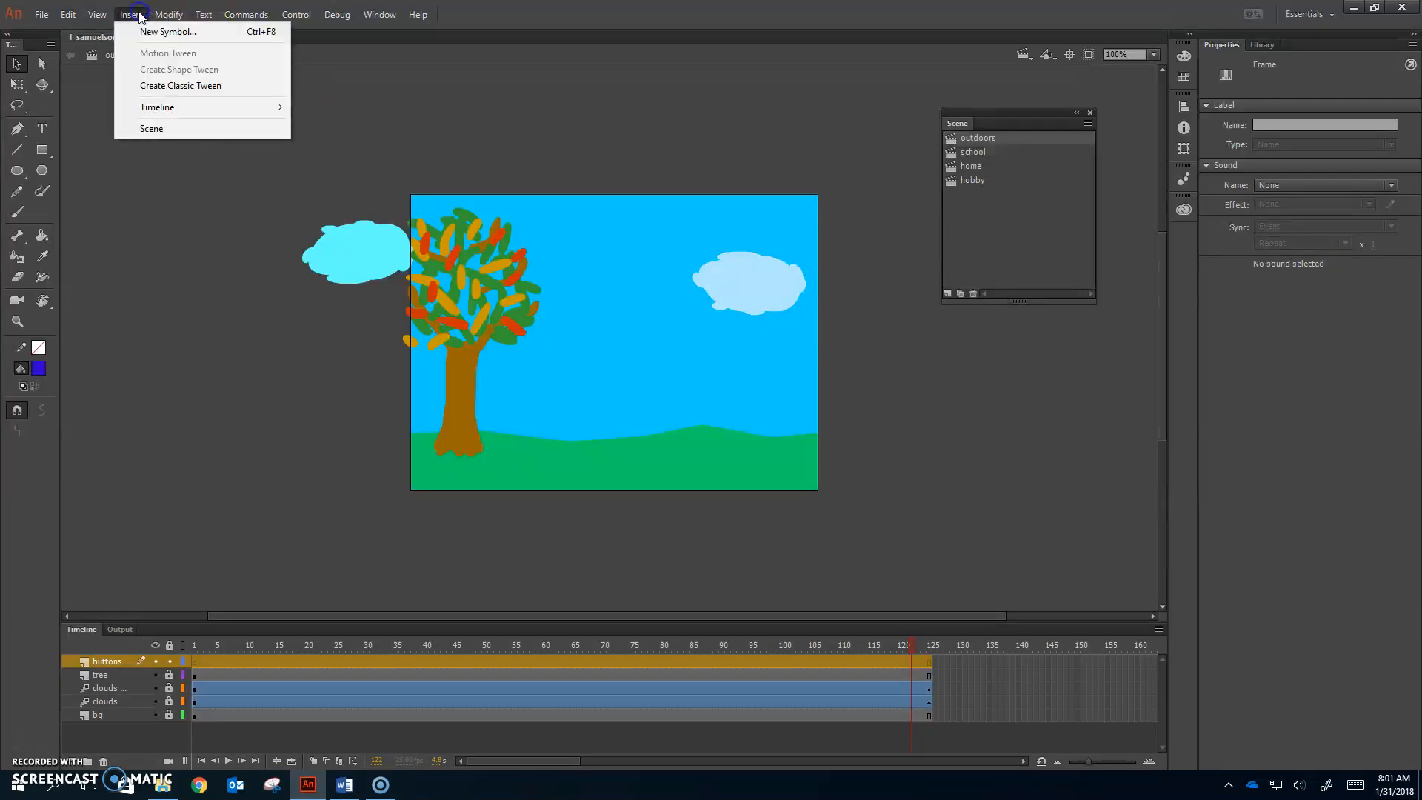
pyautogui.click(142, 34)
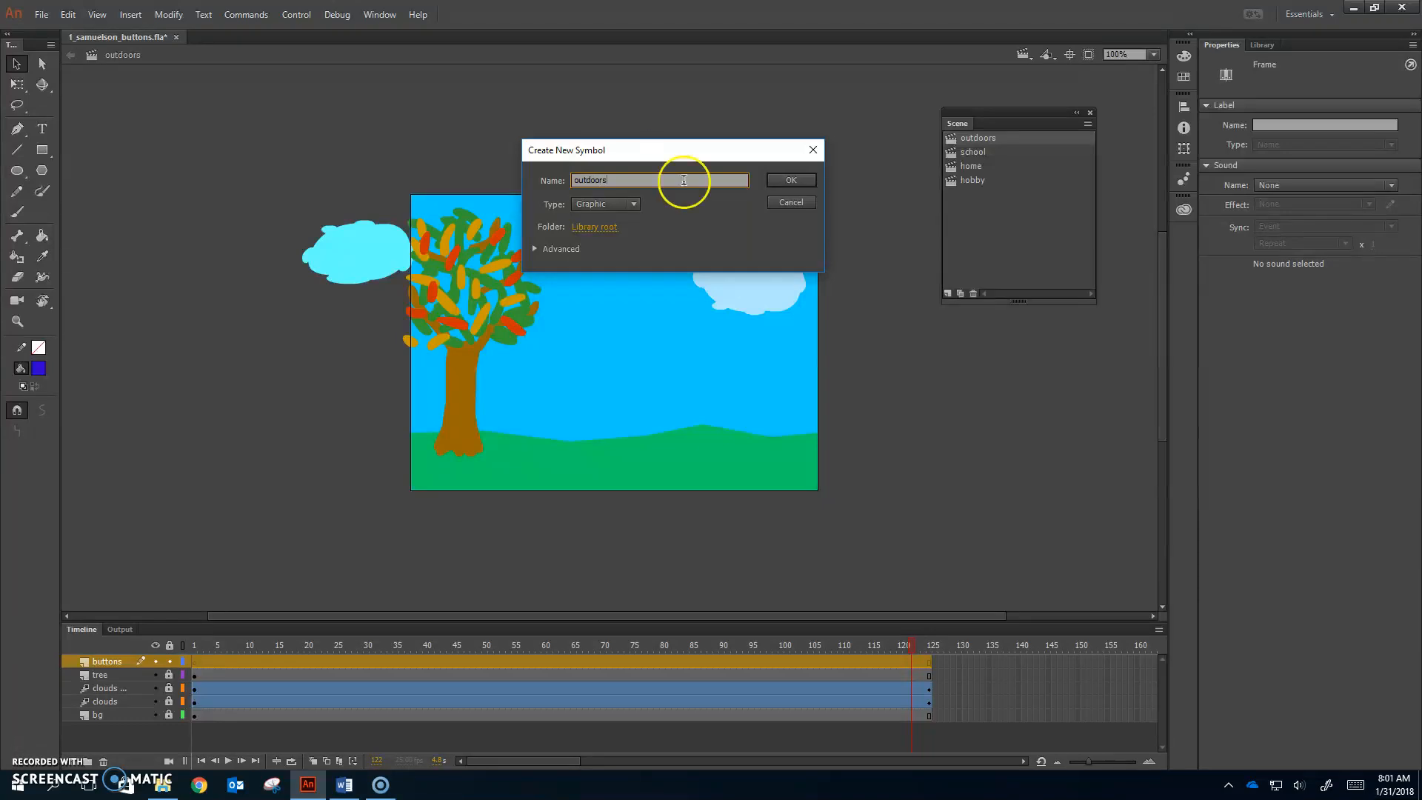
pyautogui.click(628, 203)
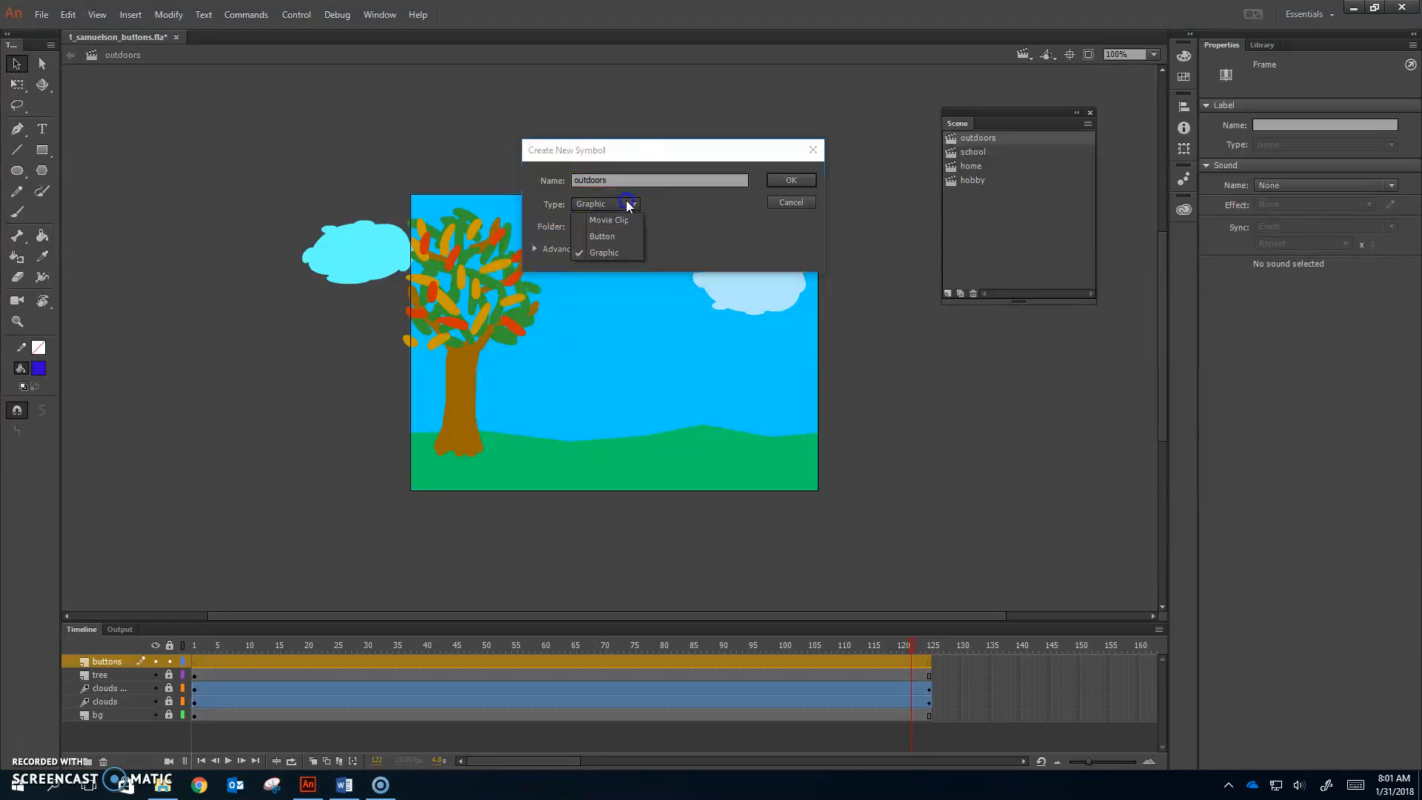
pyautogui.click(611, 236)
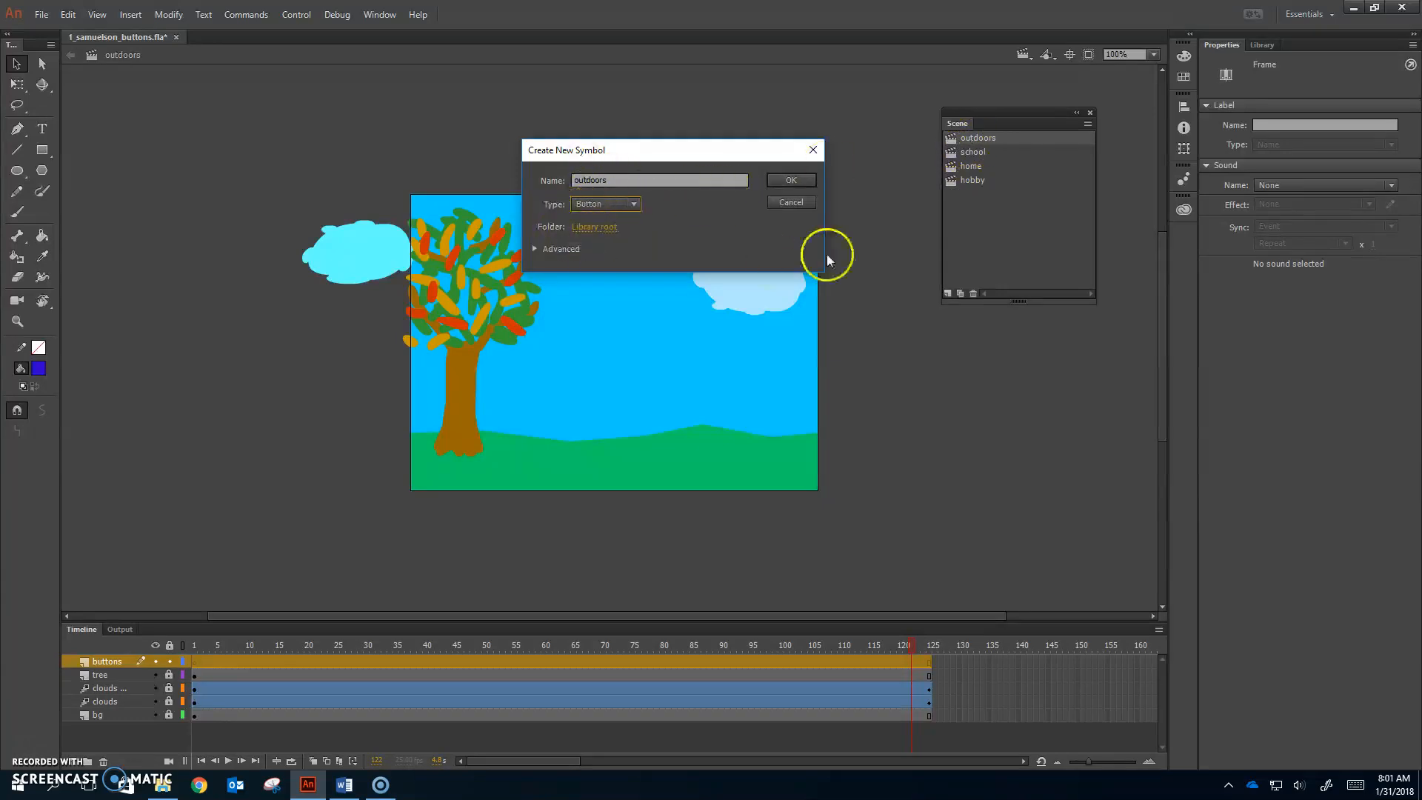
pyautogui.click(798, 180)
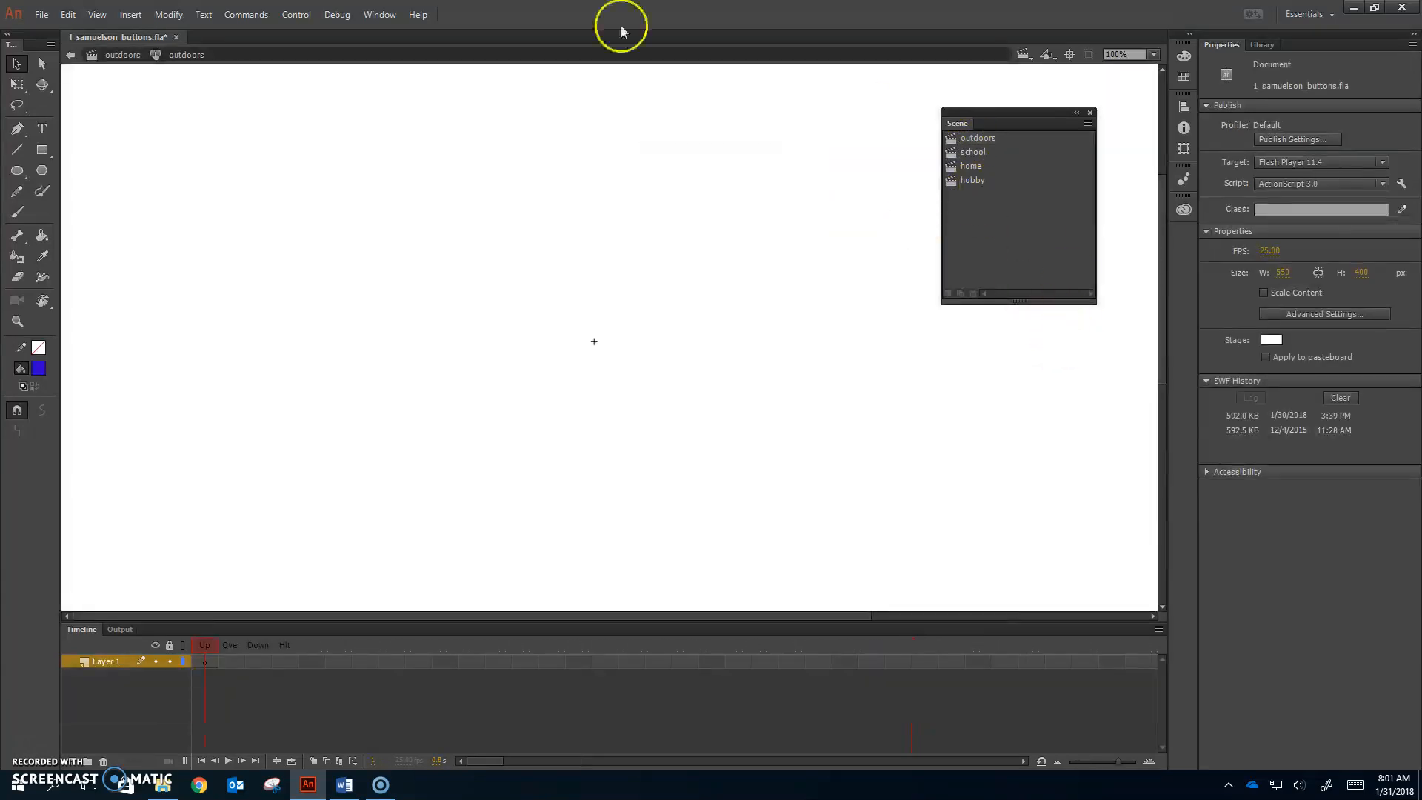
# Add the static text "outdoors" near the symbol's centre mark and format it in Segoe Print at 20 pt.
pyautogui.click(43, 128)
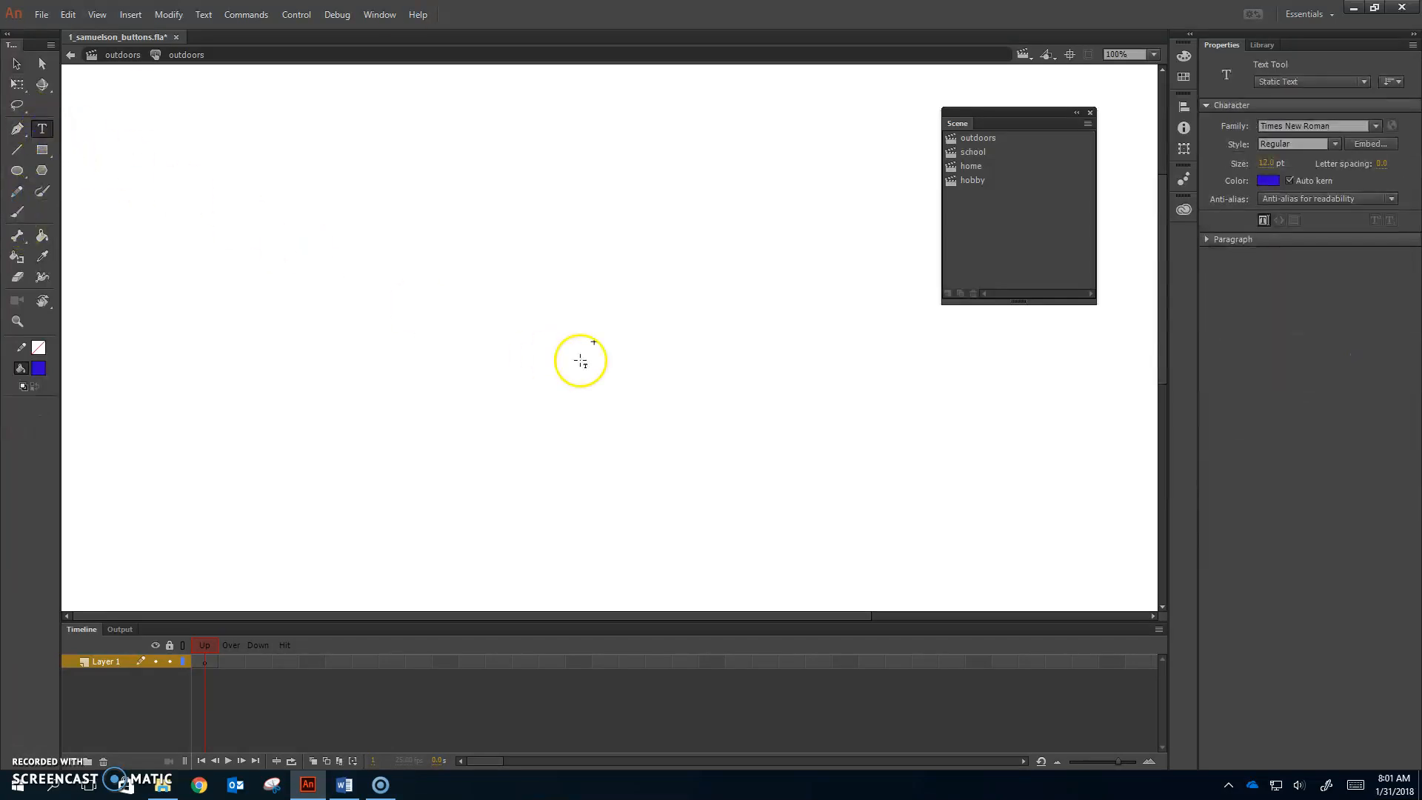
pyautogui.click(555, 343)
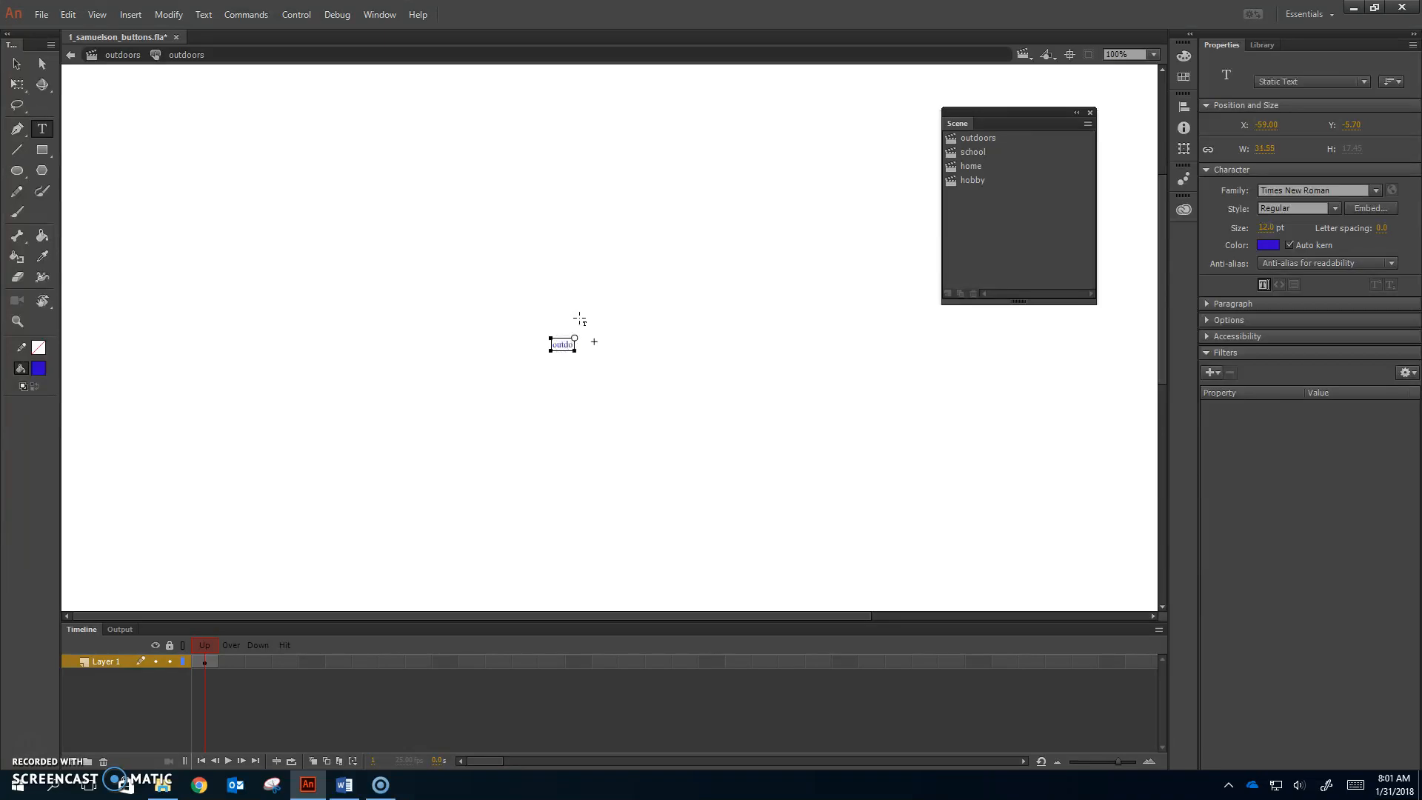
pyautogui.hotkey('ctrl', 'a')
pyautogui.click(1373, 191)
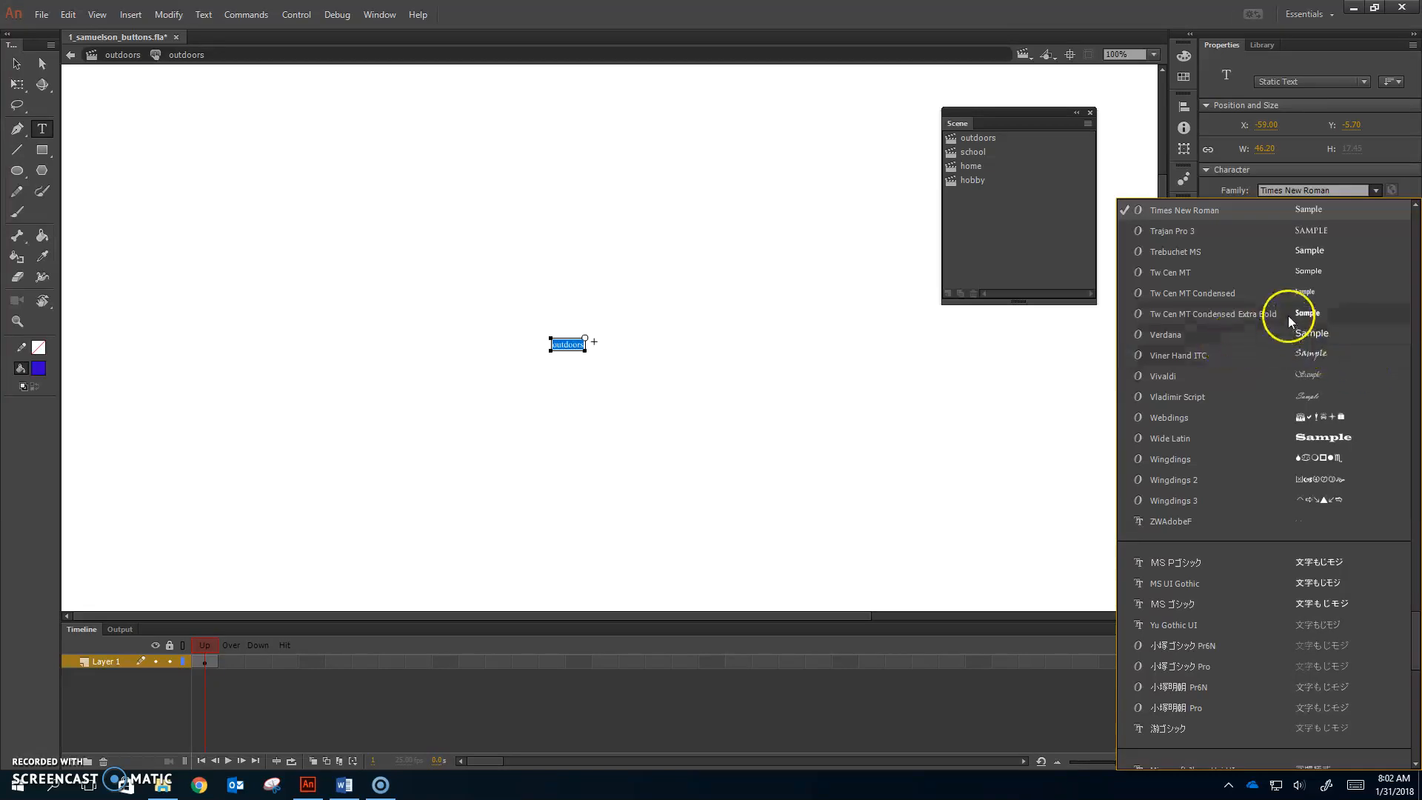
pyautogui.scroll(6, 1287, 314)
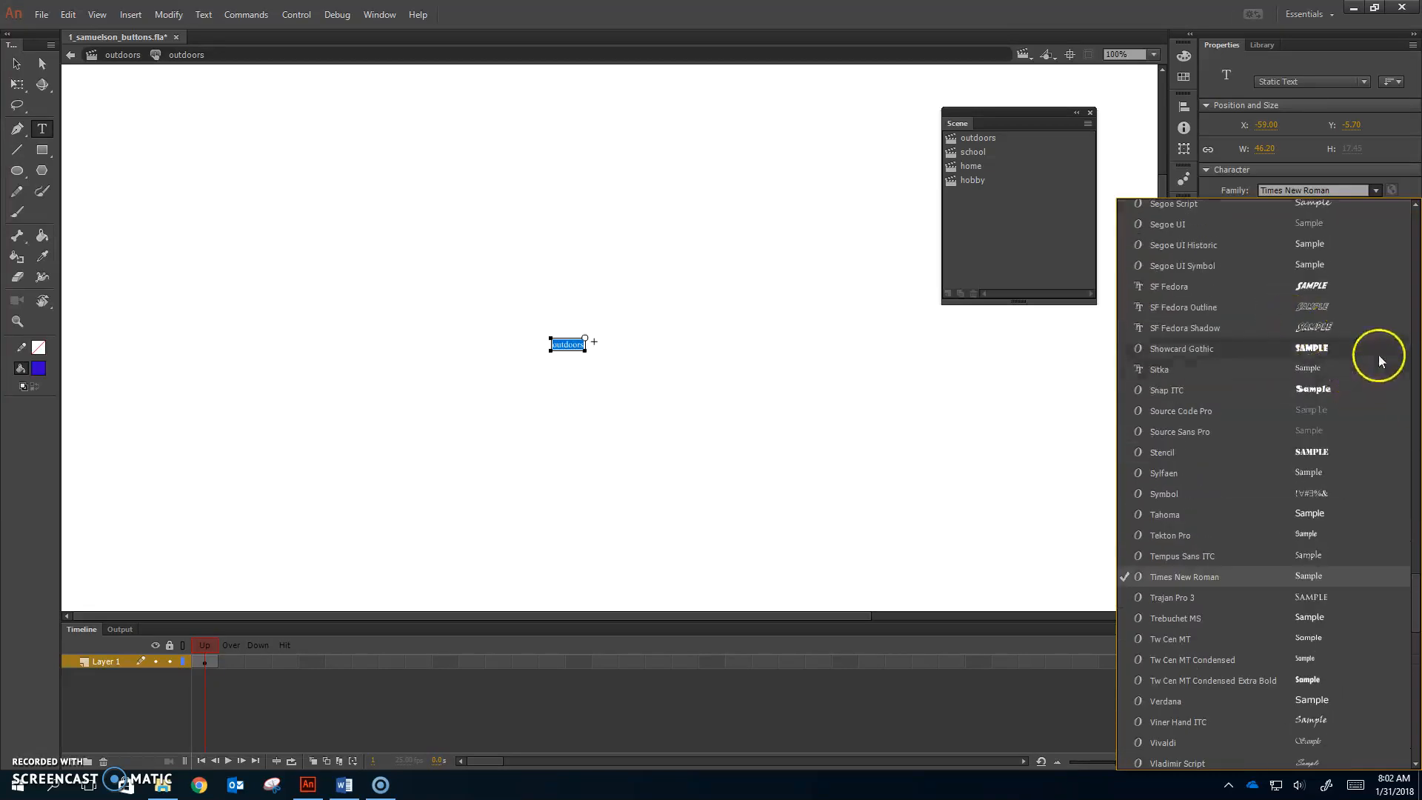
pyautogui.scroll(2, 1369, 344)
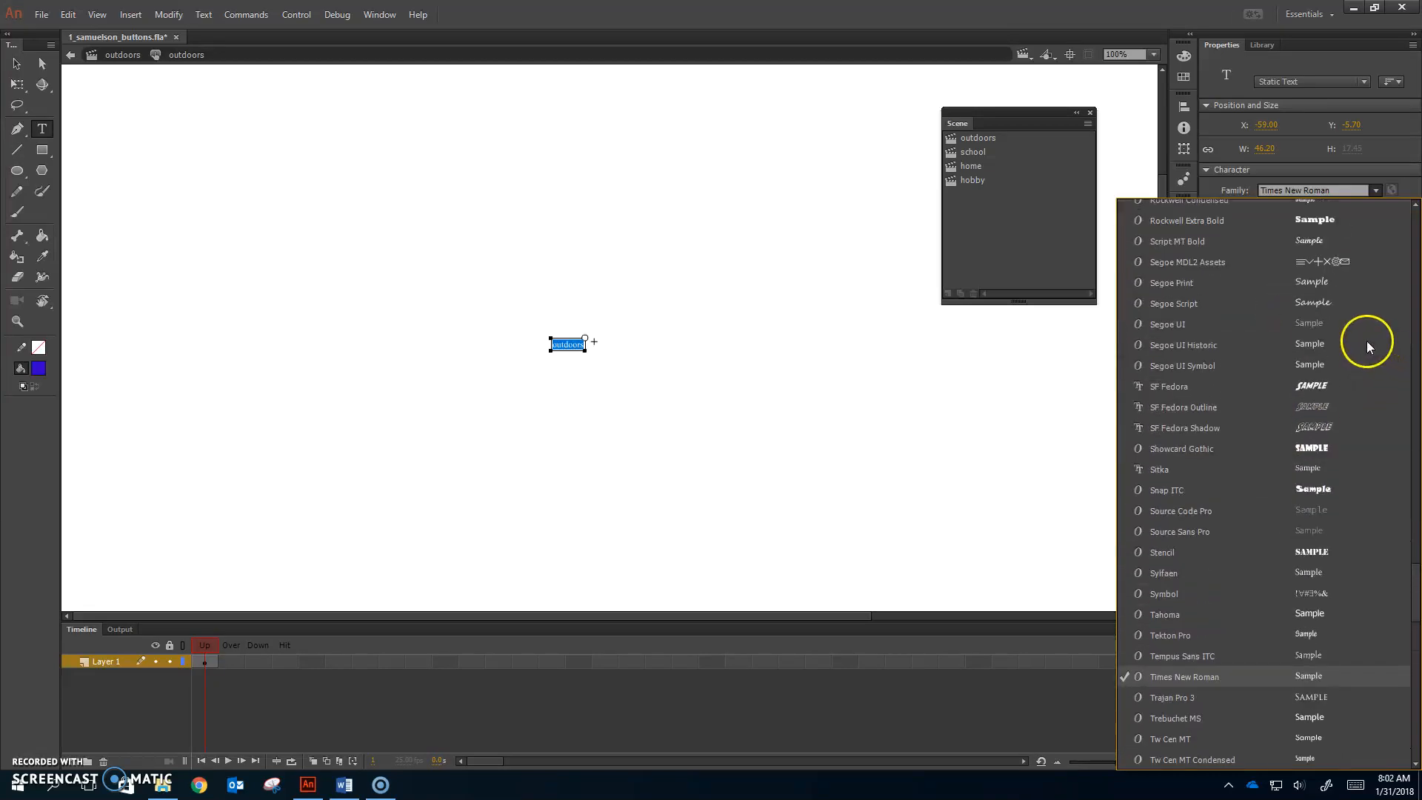
pyautogui.click(1317, 282)
pyautogui.click(1266, 227)
pyautogui.press('Return')
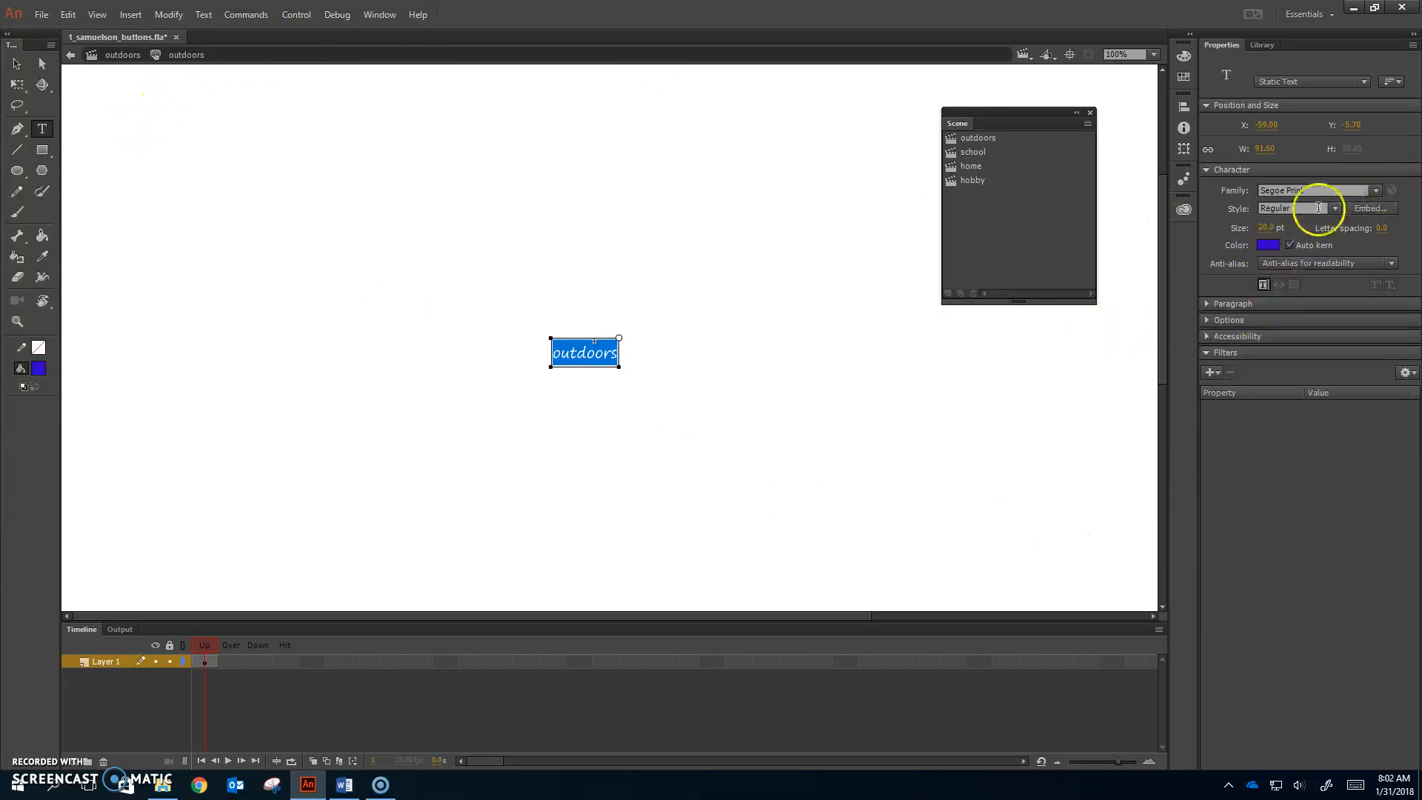
# Colour the "outdoors" text black and add a Glow filter with a white glow colour to it.
pyautogui.click(1267, 246)
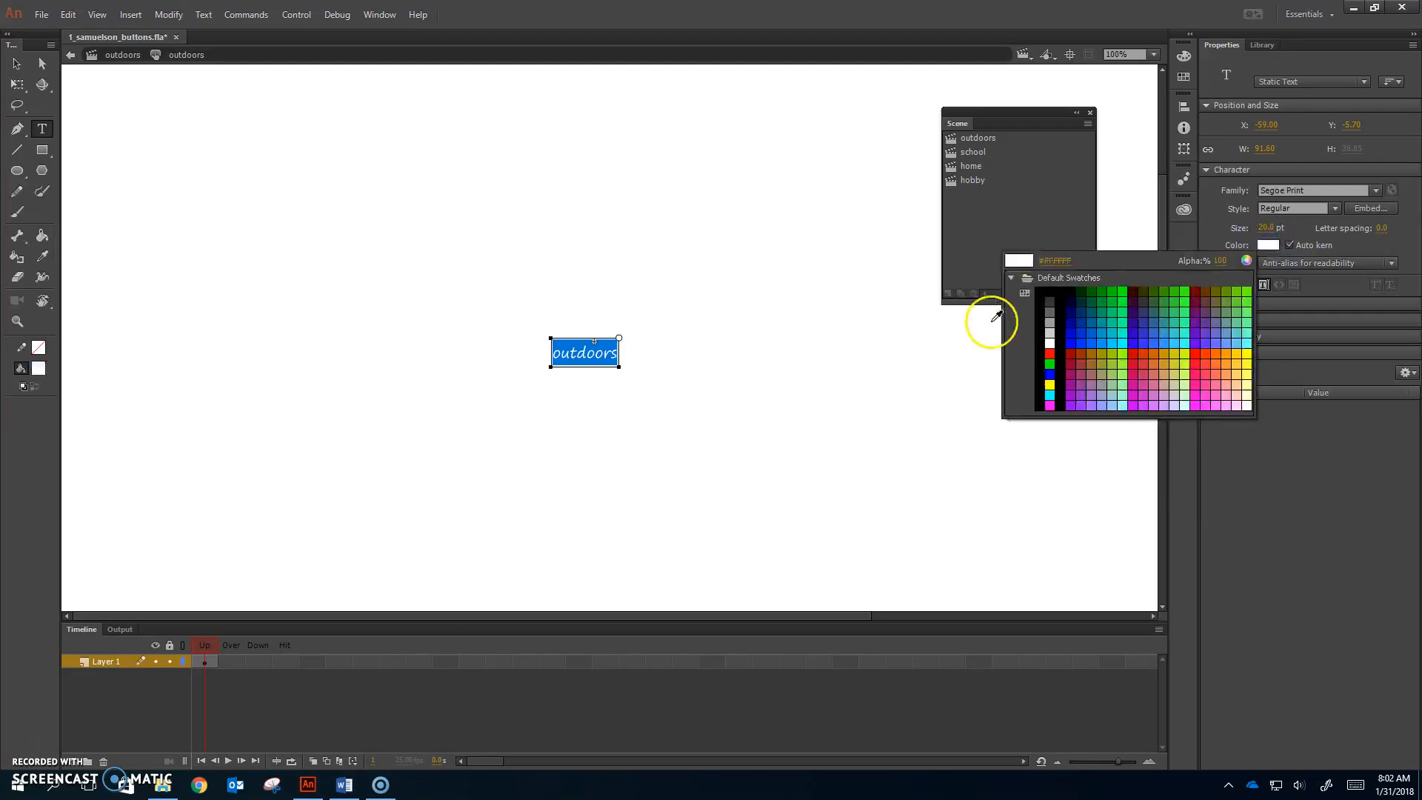
pyautogui.click(1048, 288)
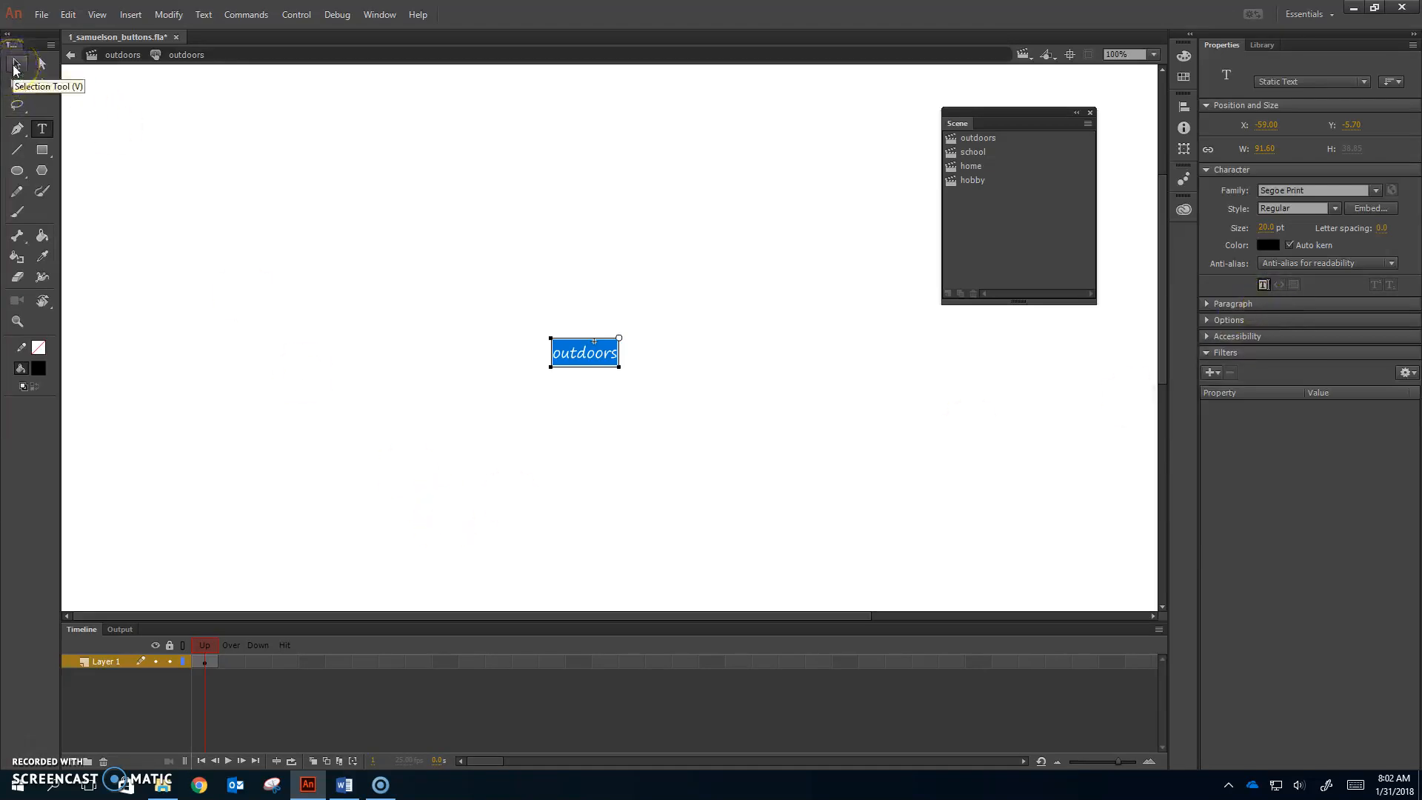
pyautogui.click(1213, 374)
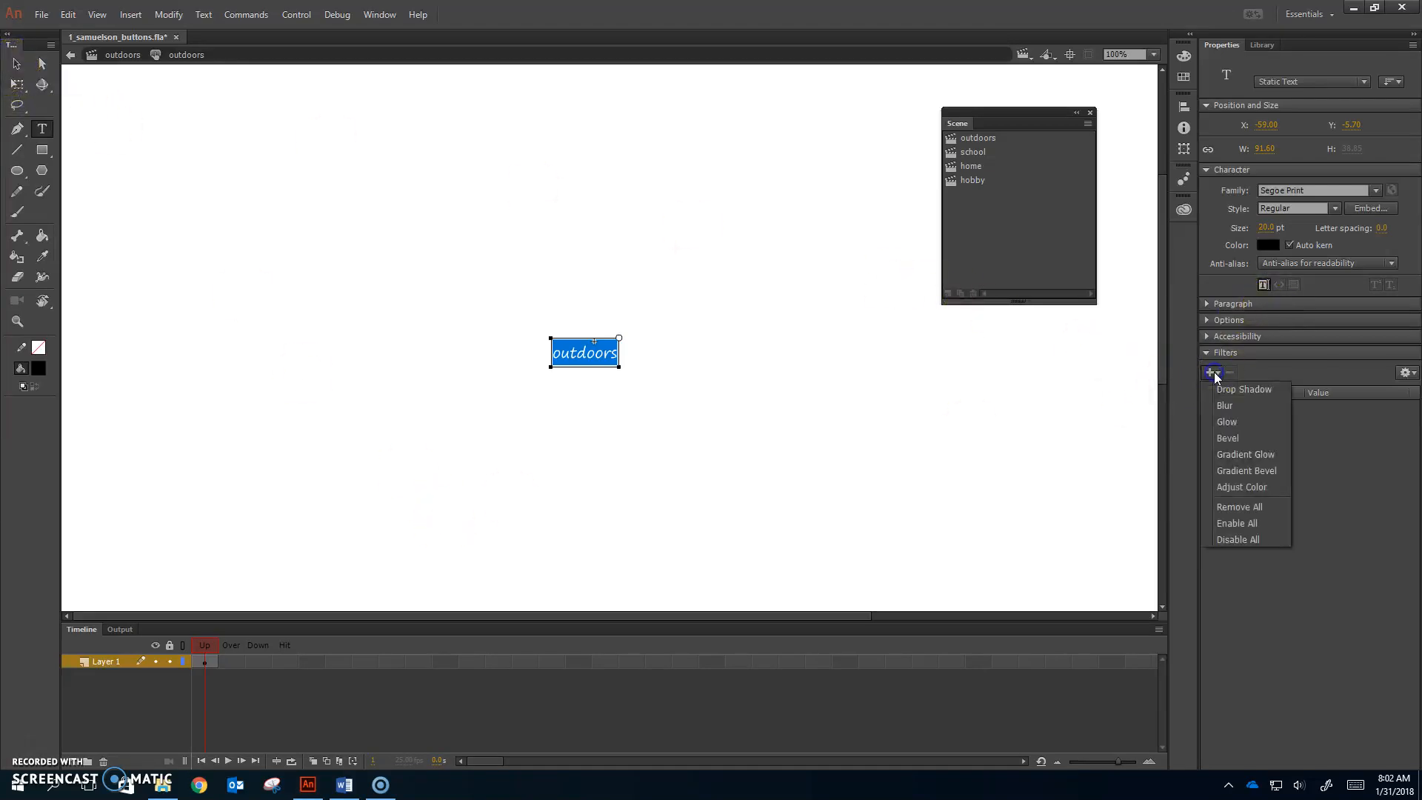
pyautogui.click(1237, 426)
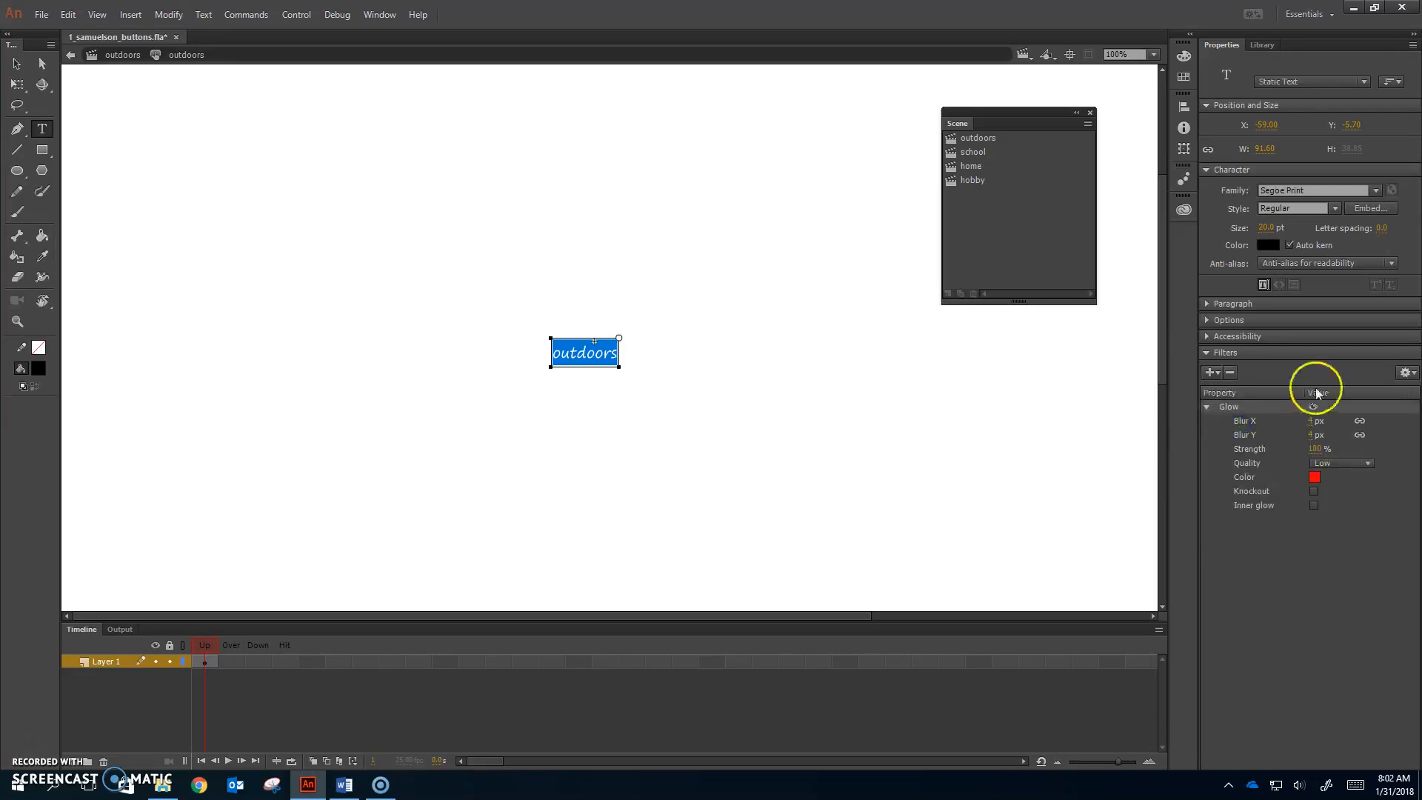
pyautogui.click(1315, 476)
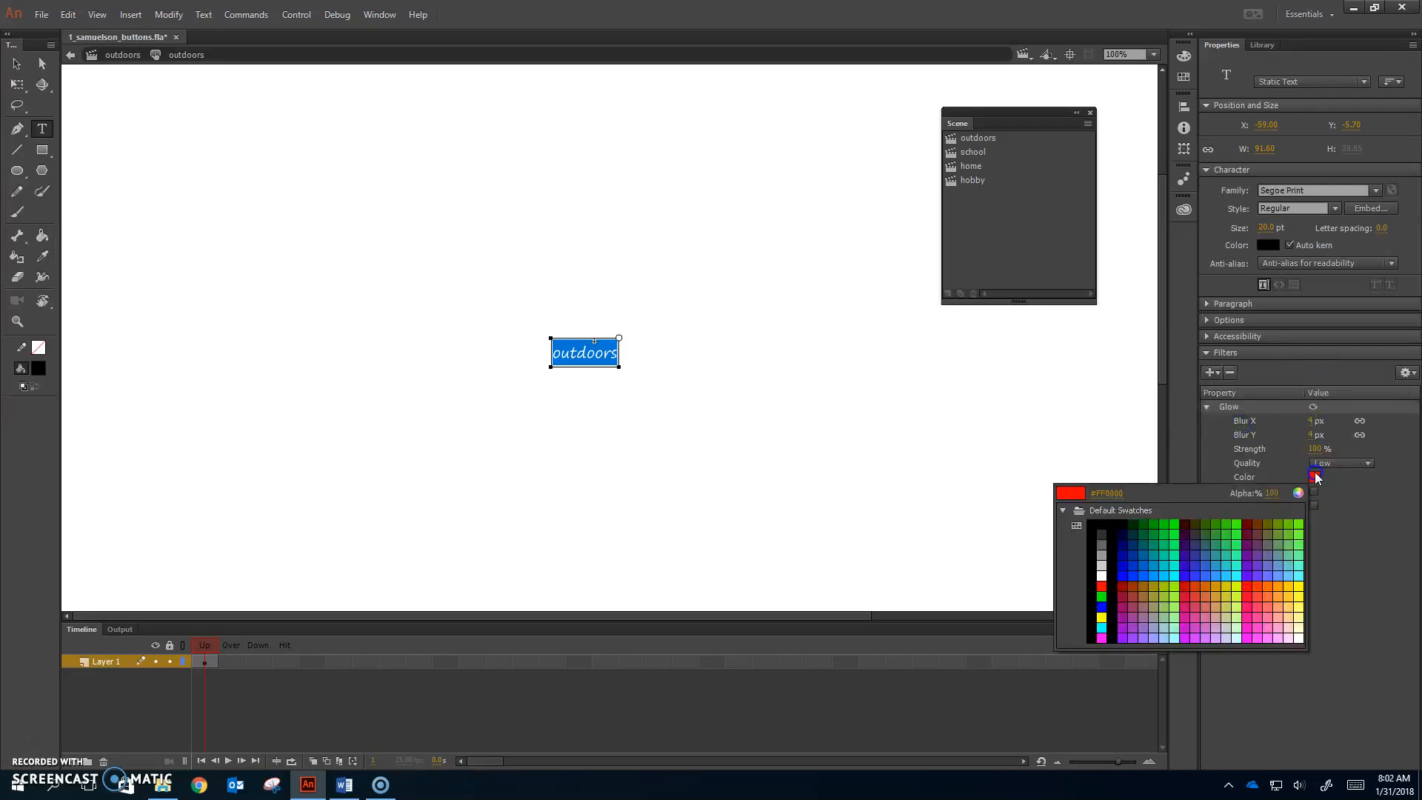
pyautogui.click(1101, 575)
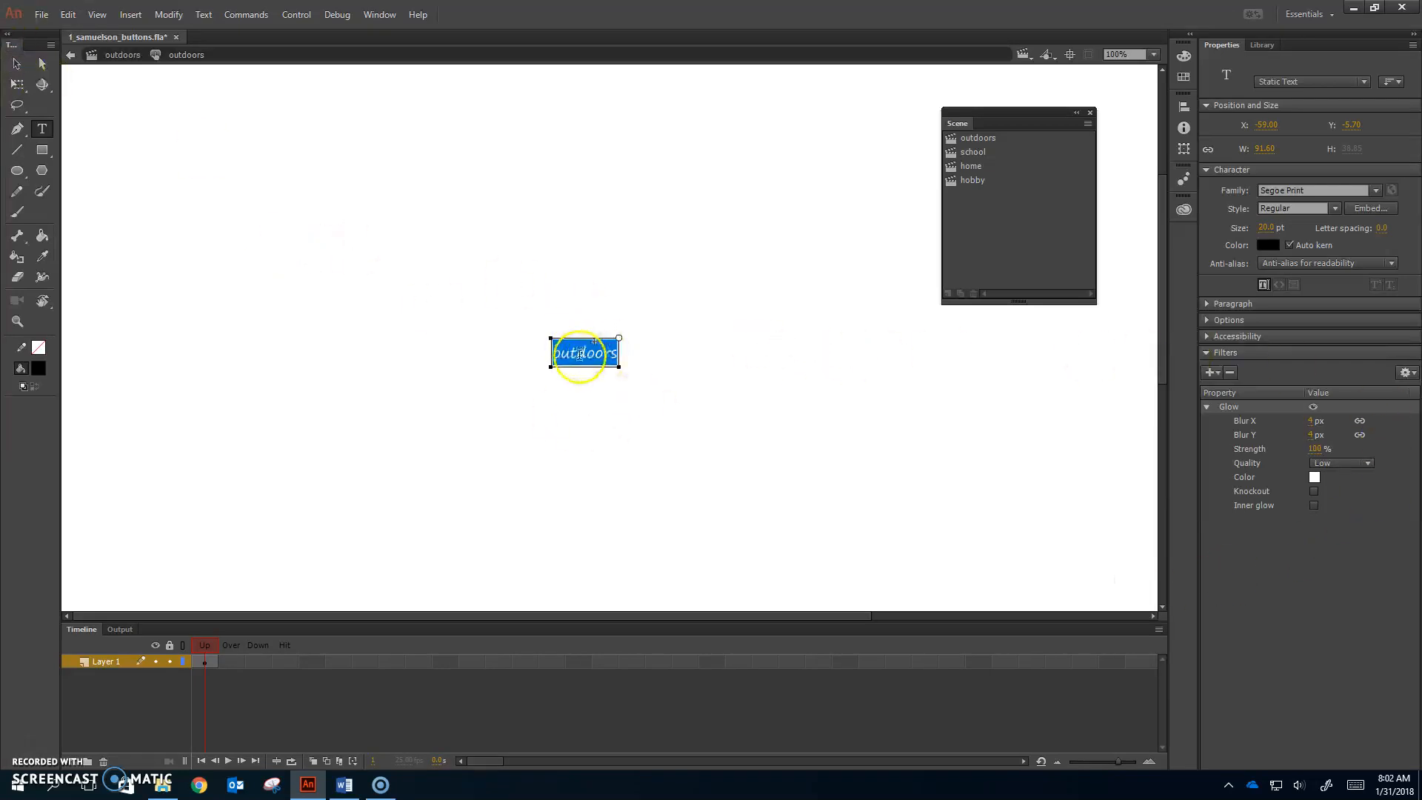
# Disable the Glow filter on the "outdoors" text in the button's Up state.
pyautogui.click(17, 63)
pyautogui.click(234, 662)
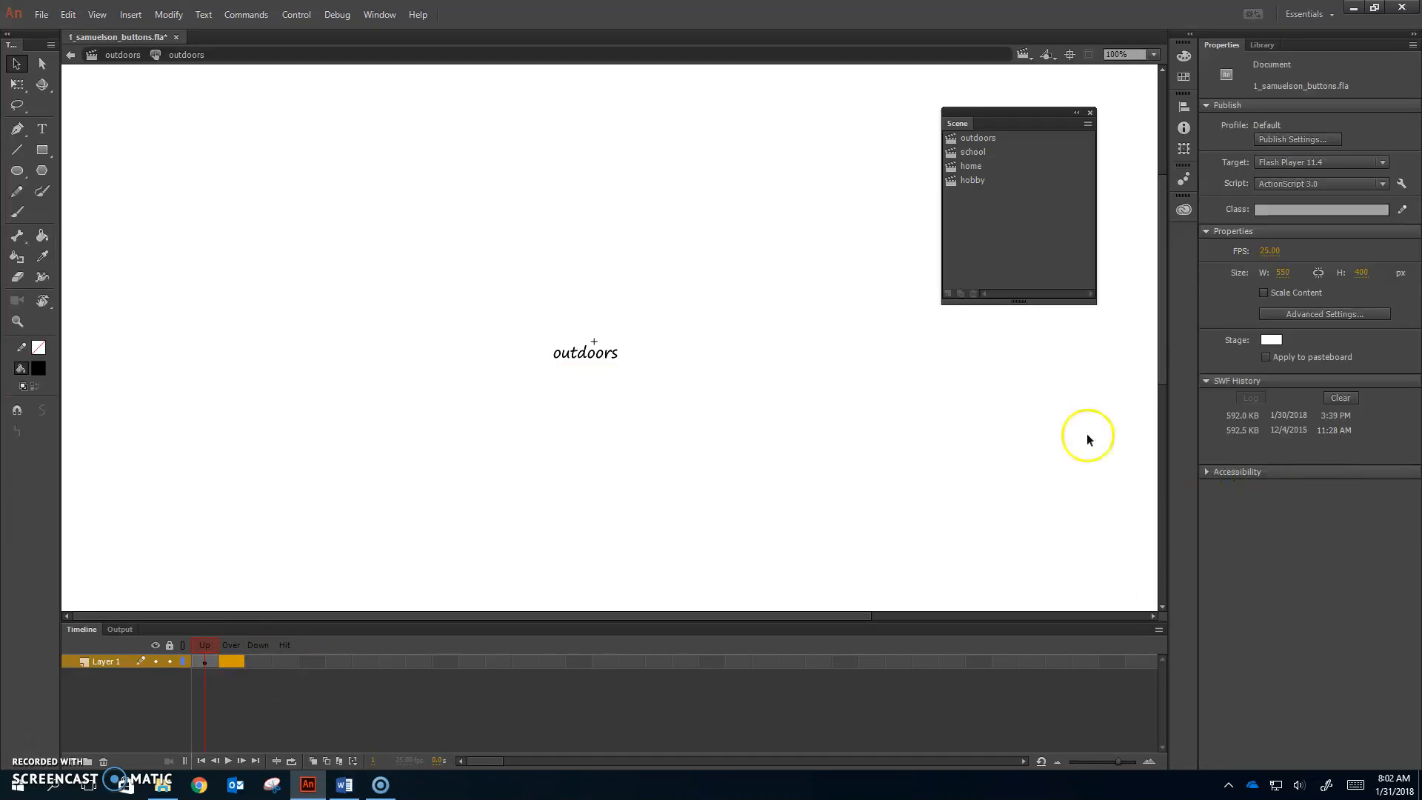
pyautogui.click(552, 363)
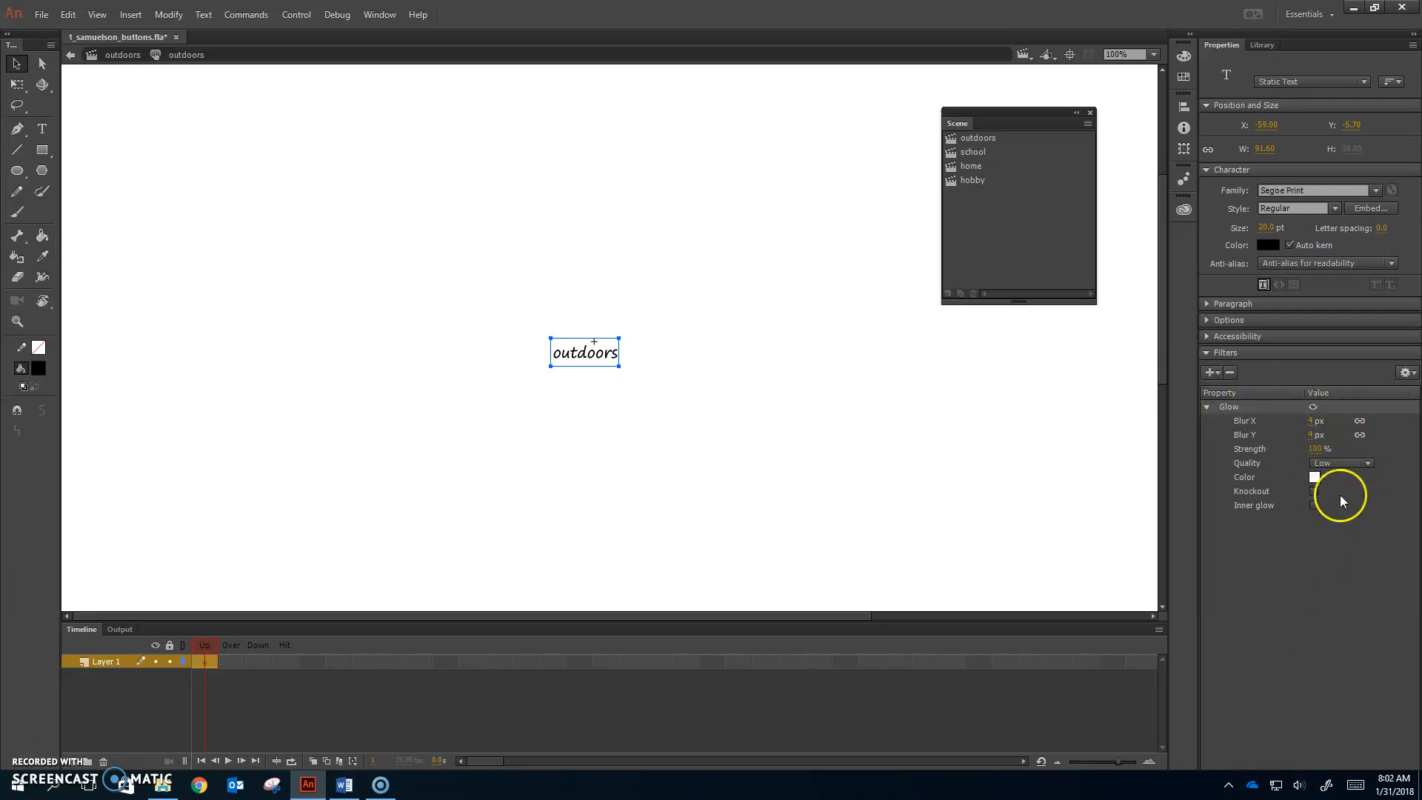
pyautogui.click(1204, 406)
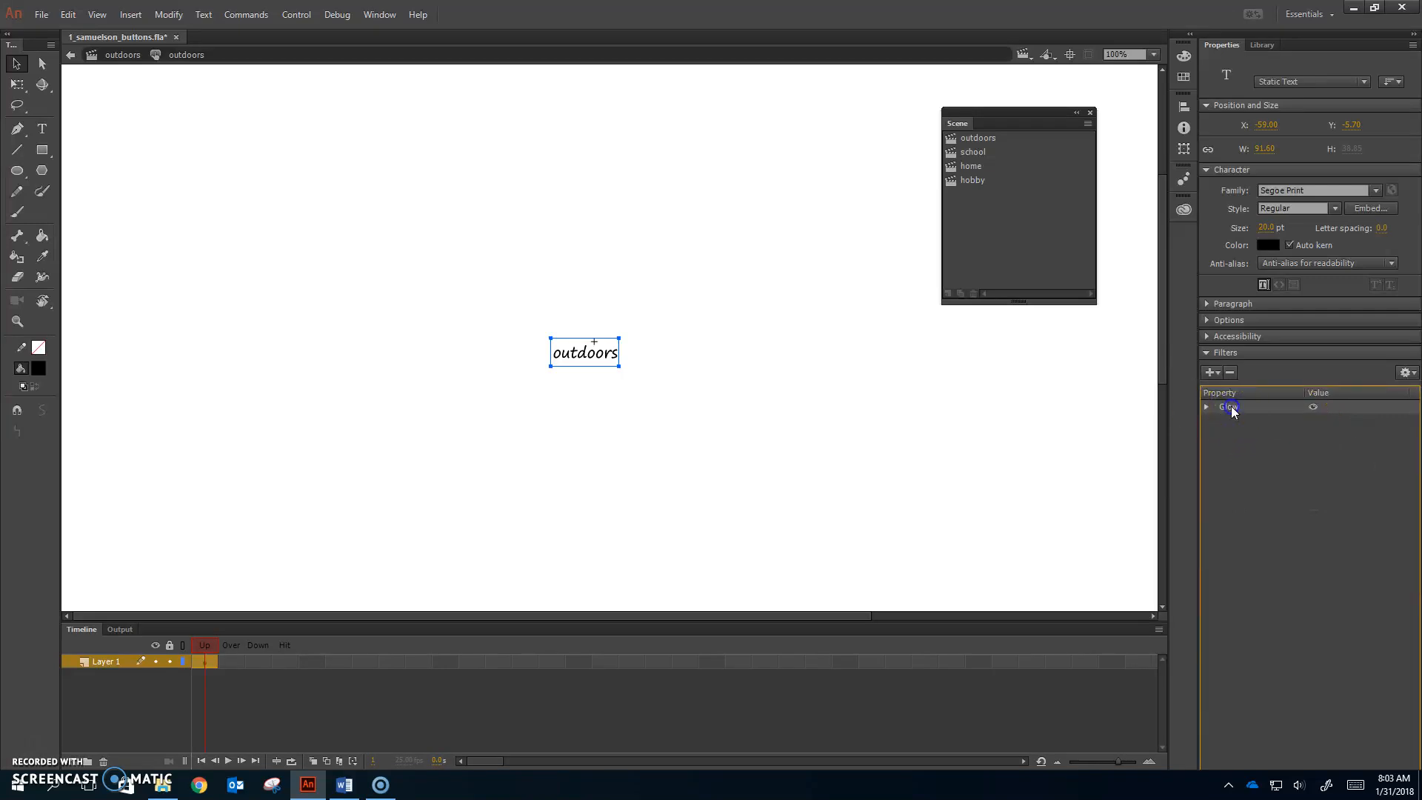
pyautogui.click(1310, 407)
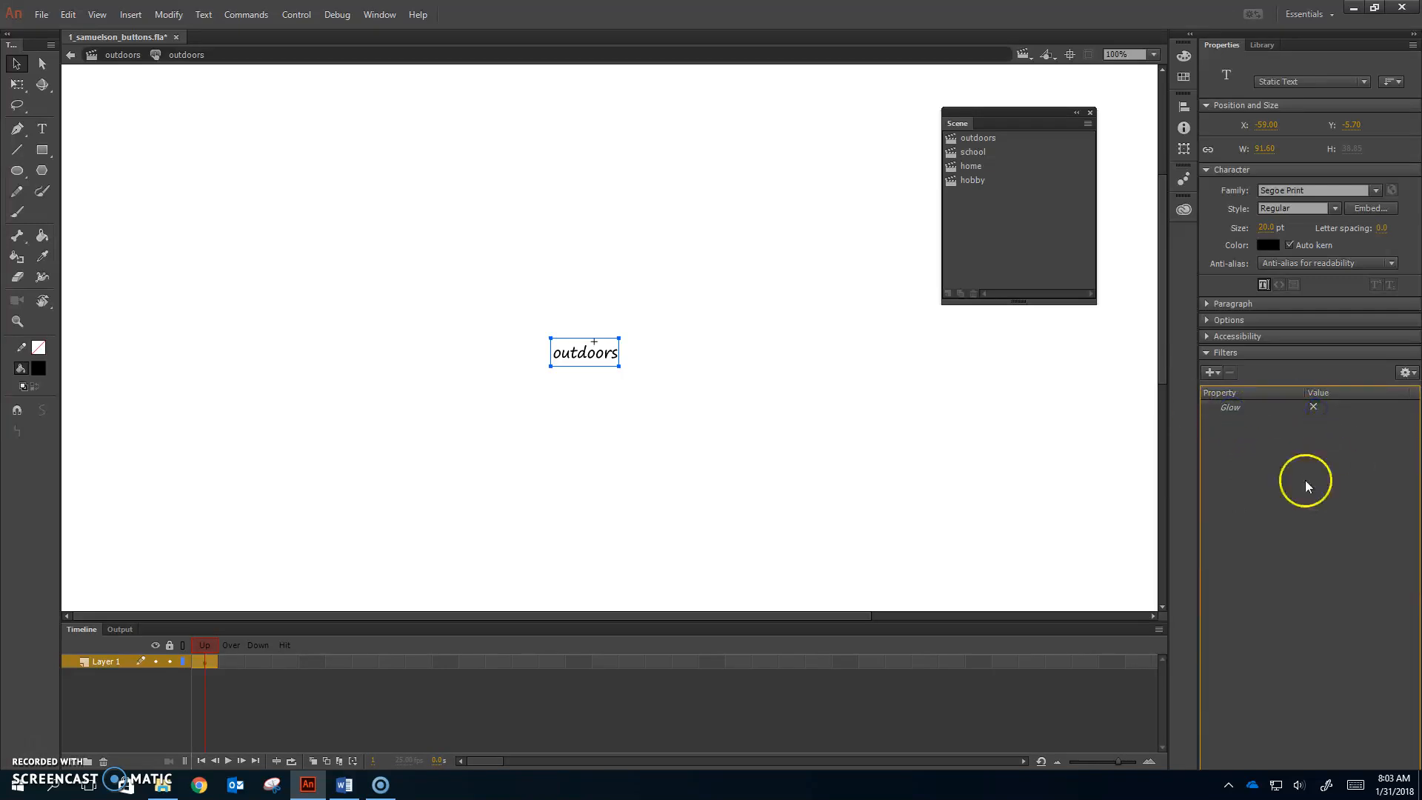
# Insert a keyframe for the button's Over state and enable the Glow filter on its text, checking it against the Up state.
pyautogui.click(231, 661)
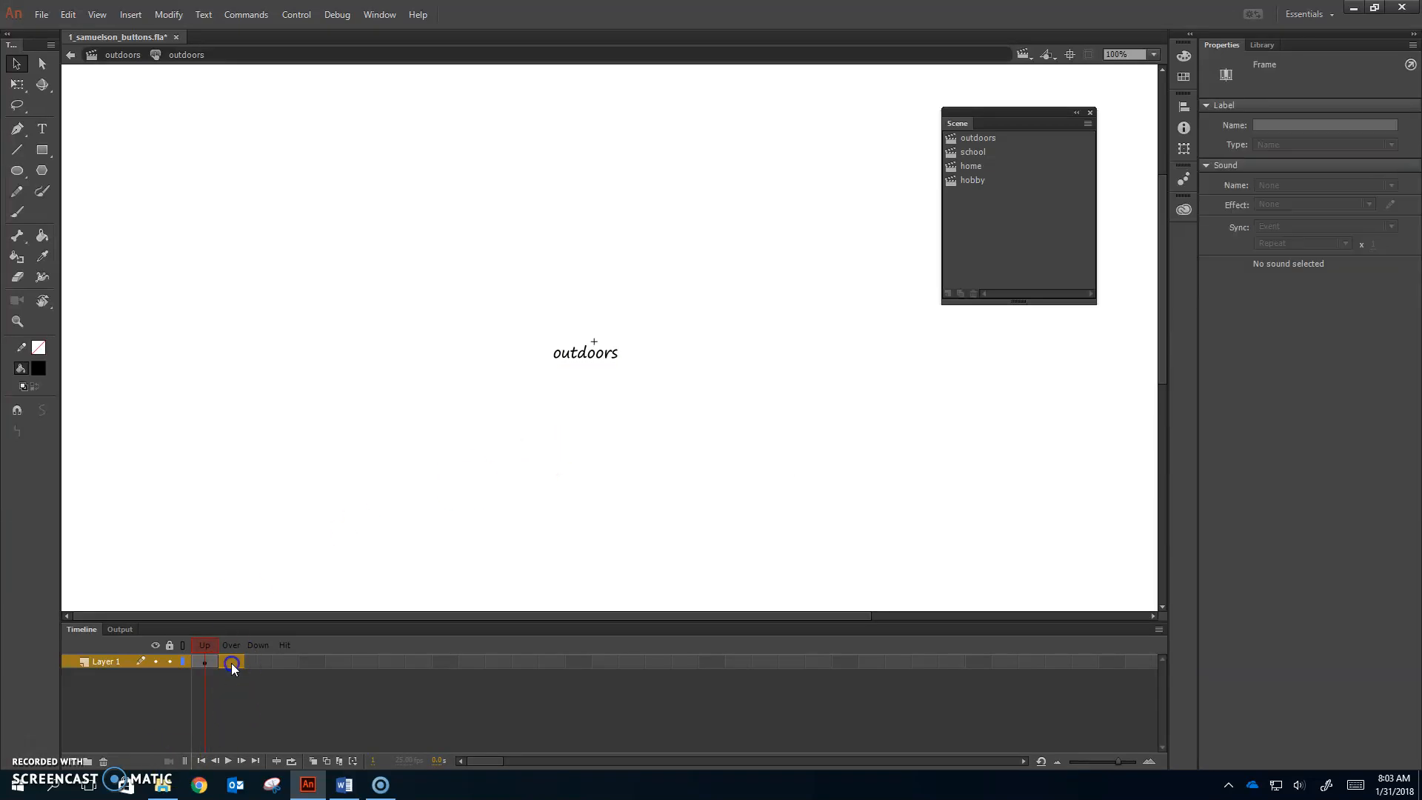
pyautogui.rightClick(231, 661)
pyautogui.click(306, 356)
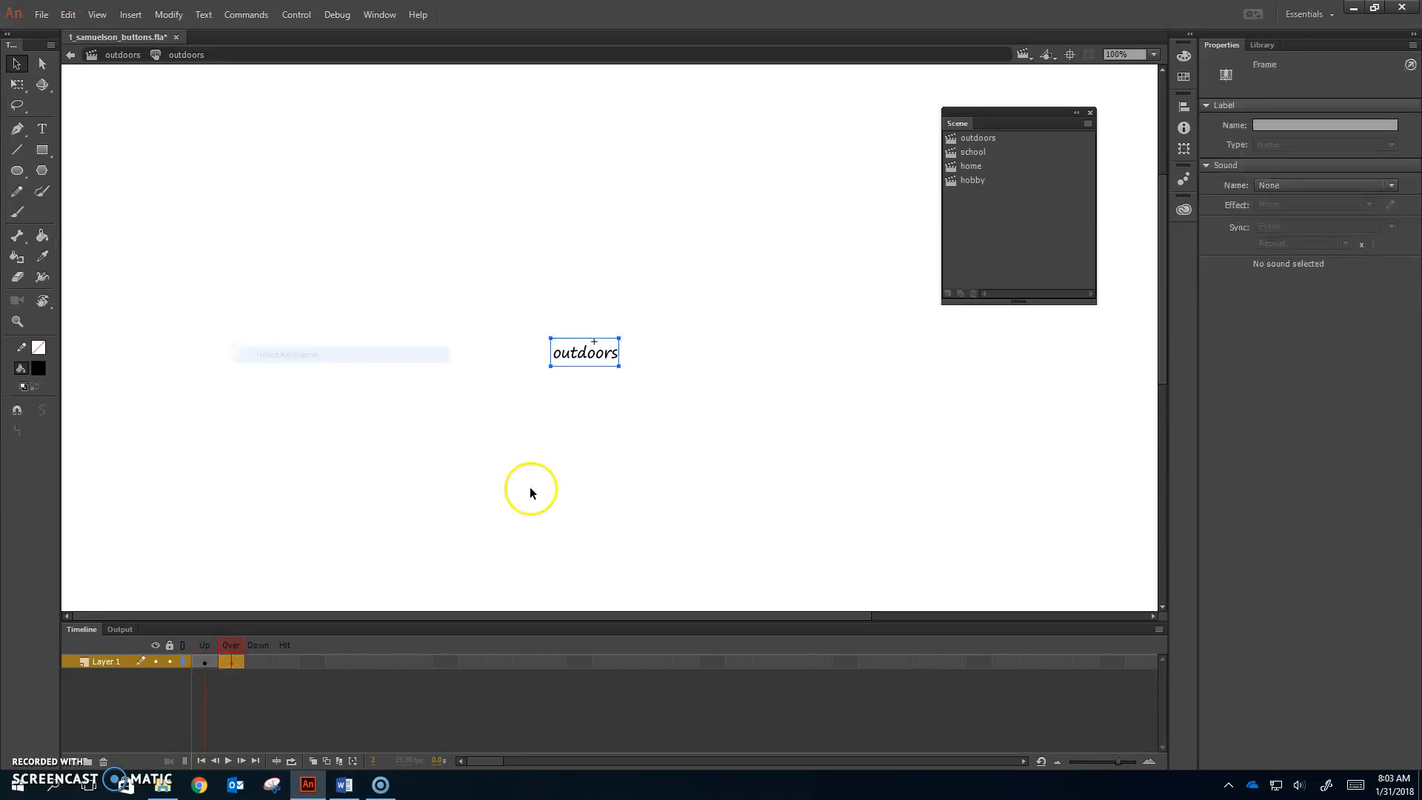
pyautogui.click(607, 361)
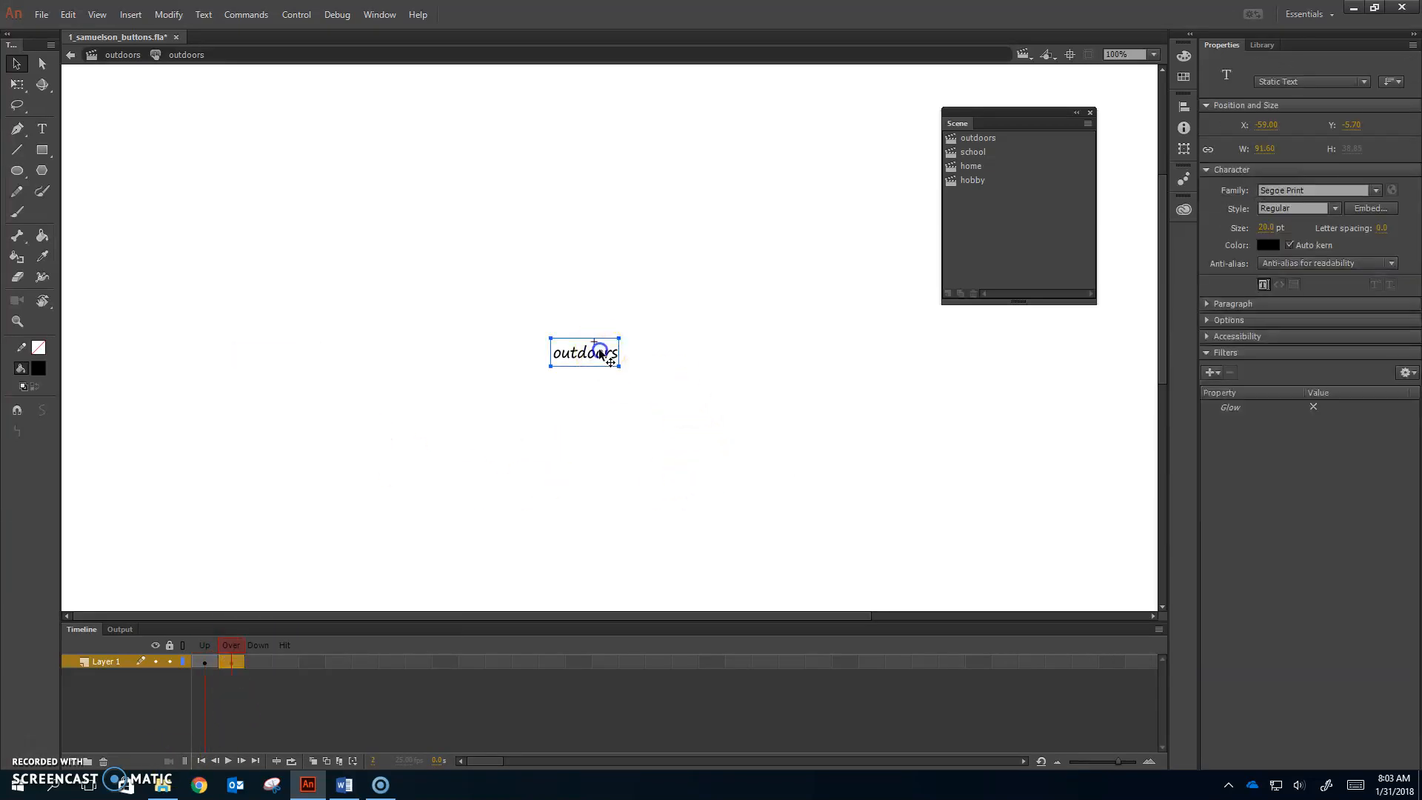
pyautogui.click(1313, 406)
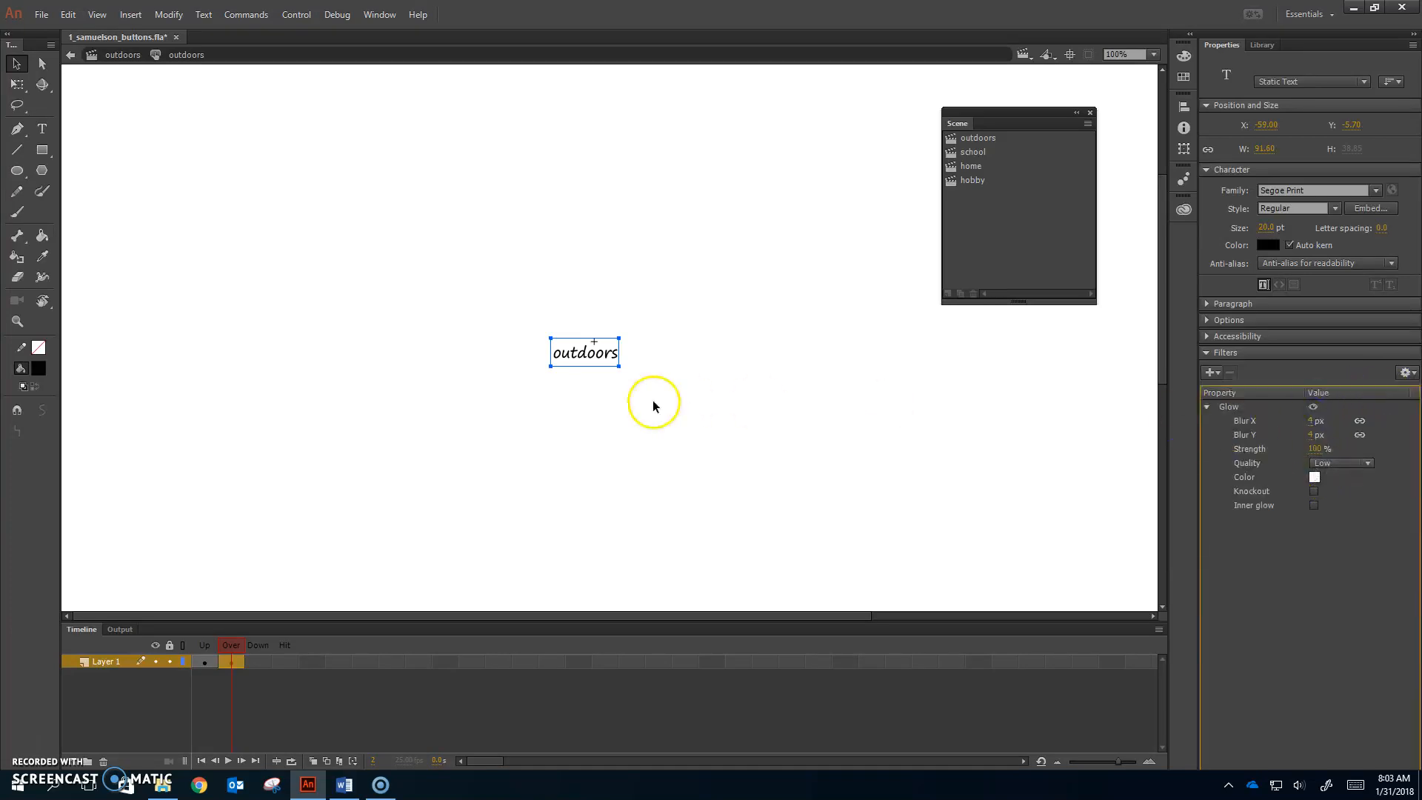
pyautogui.click(207, 661)
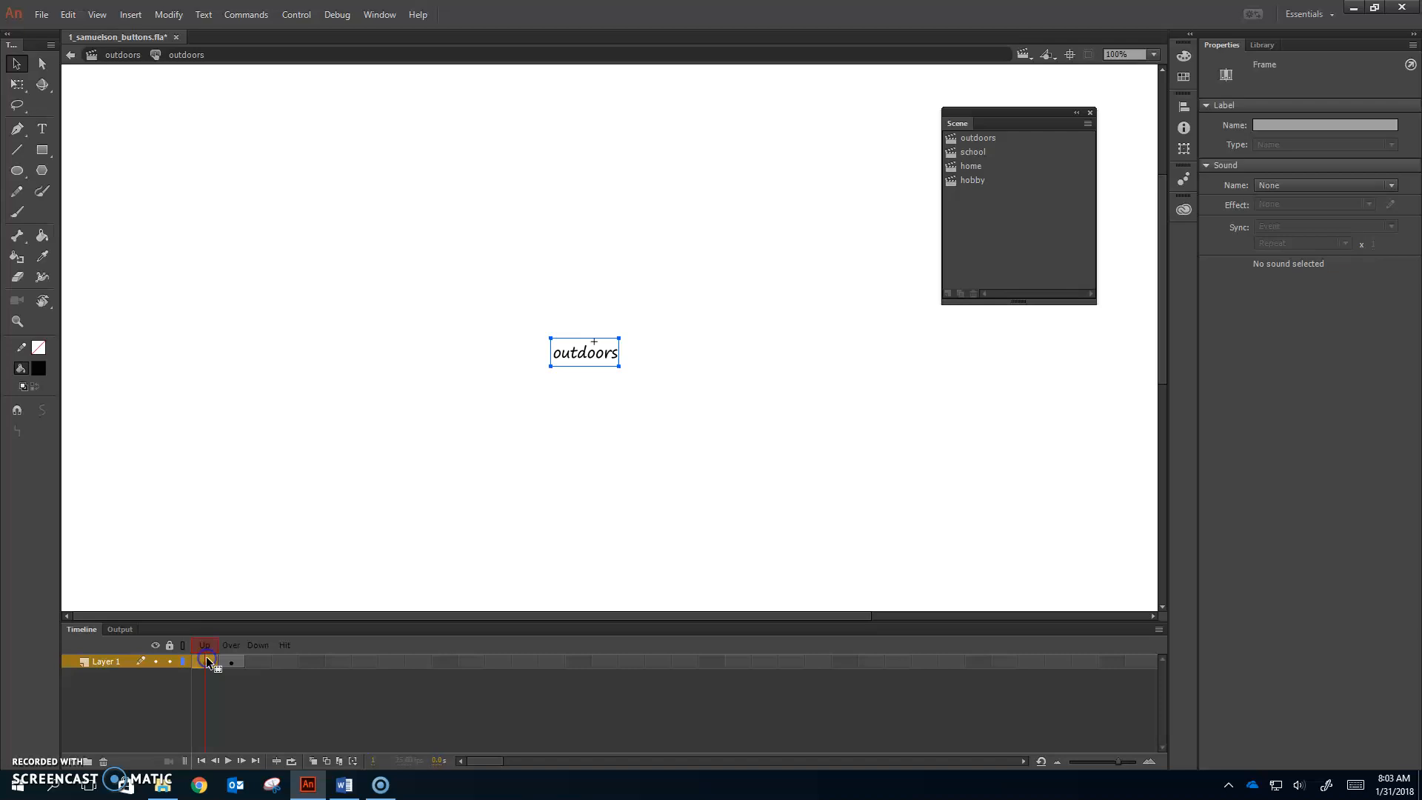
pyautogui.click(595, 357)
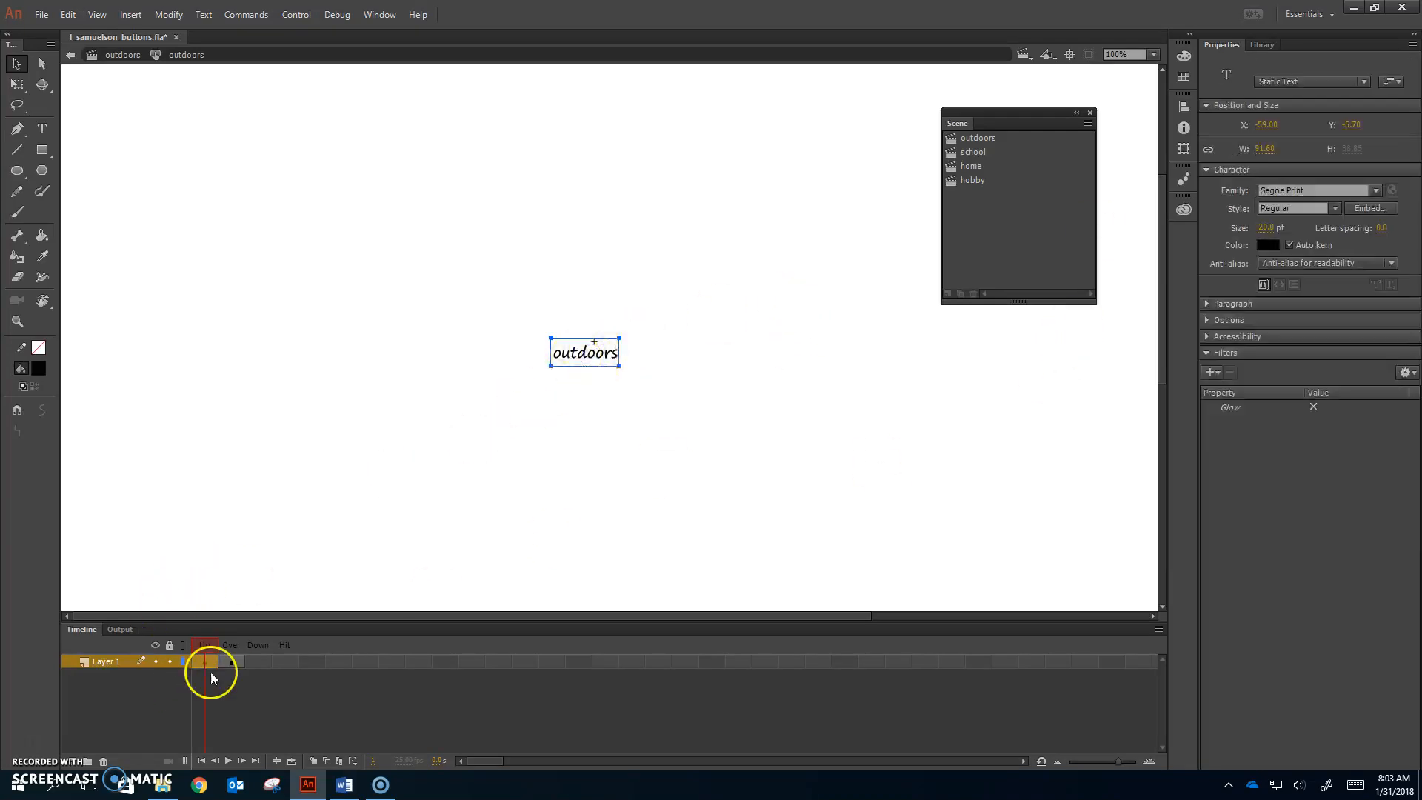
# Insert keyframes for the button's Down and Hit states.
pyautogui.click(231, 661)
pyautogui.rightClick(260, 661)
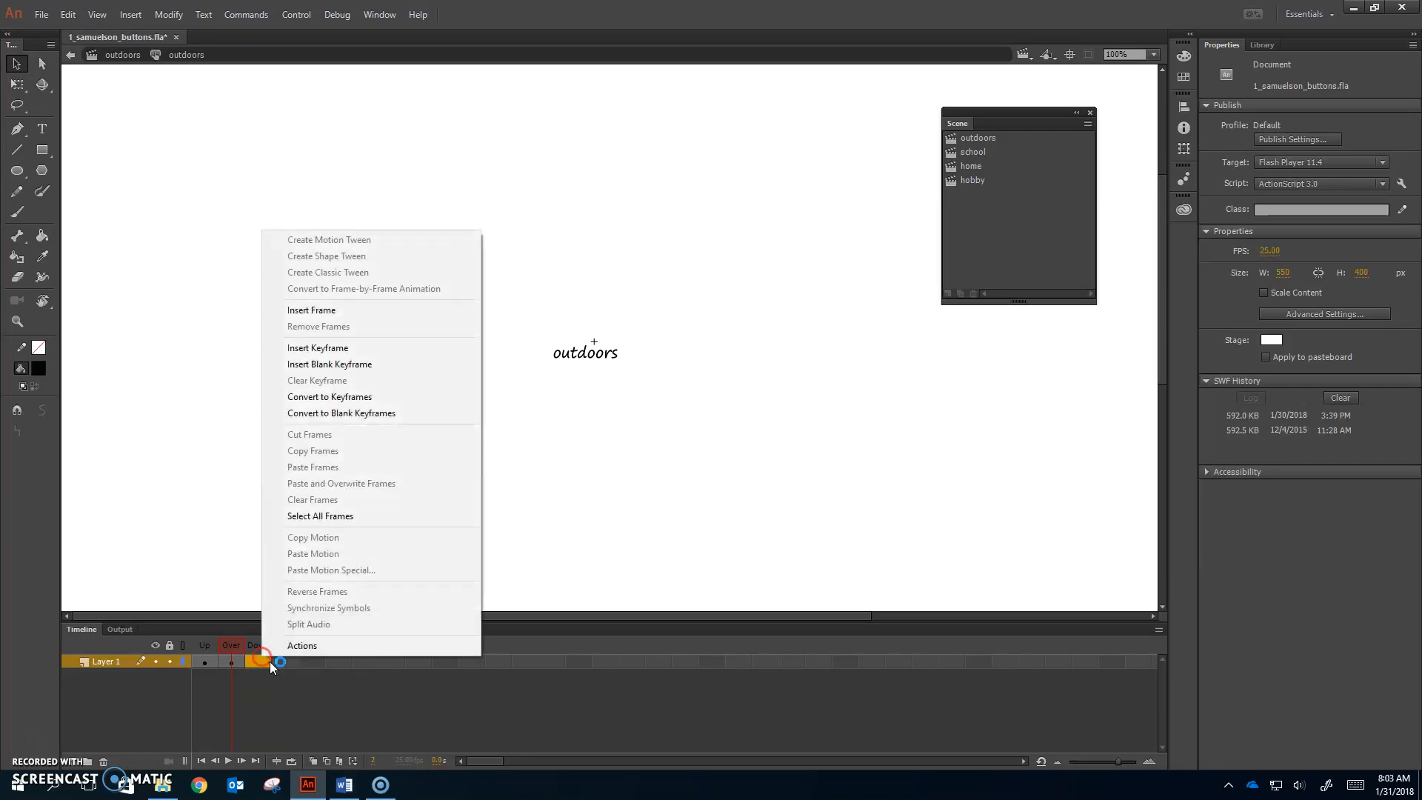
pyautogui.click(363, 352)
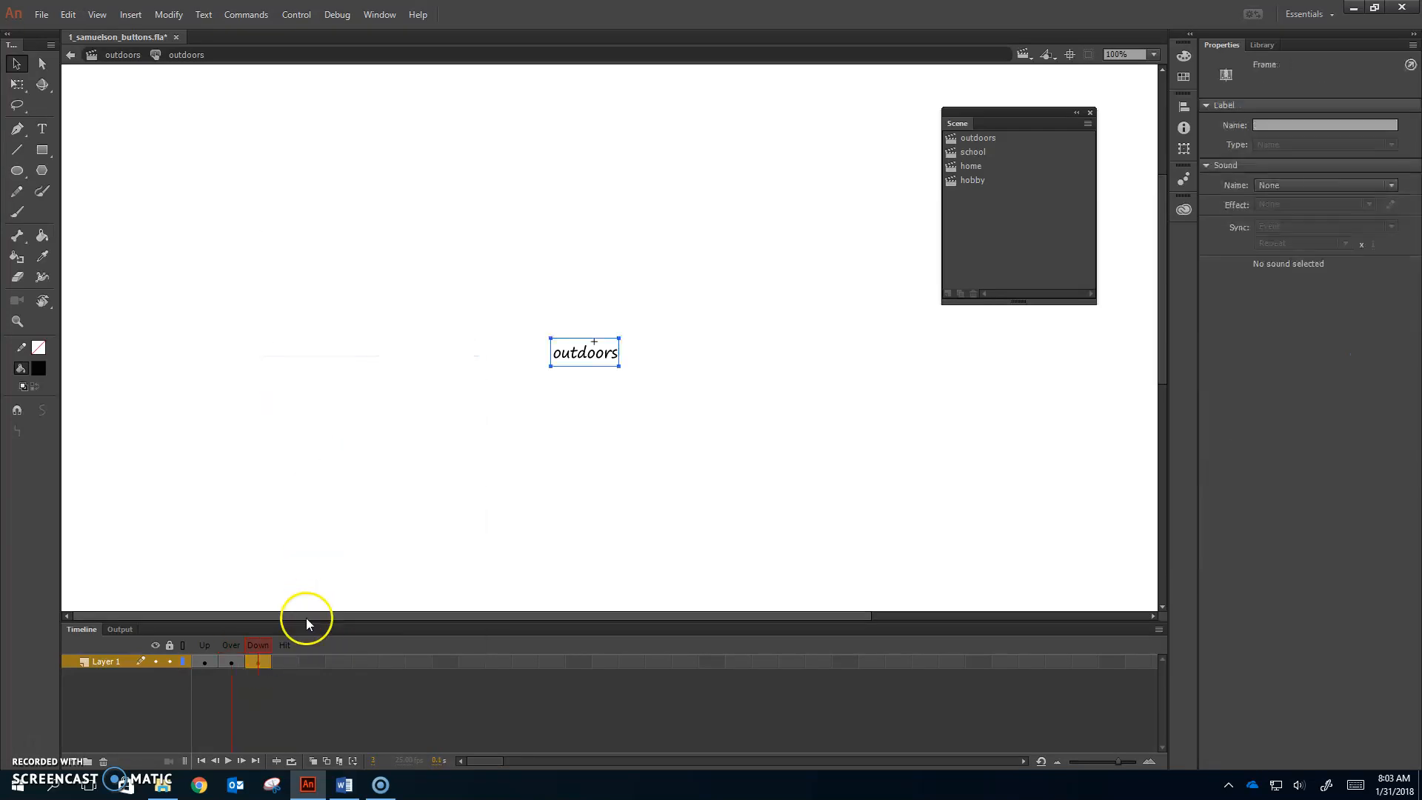
pyautogui.rightClick(288, 661)
pyautogui.click(377, 357)
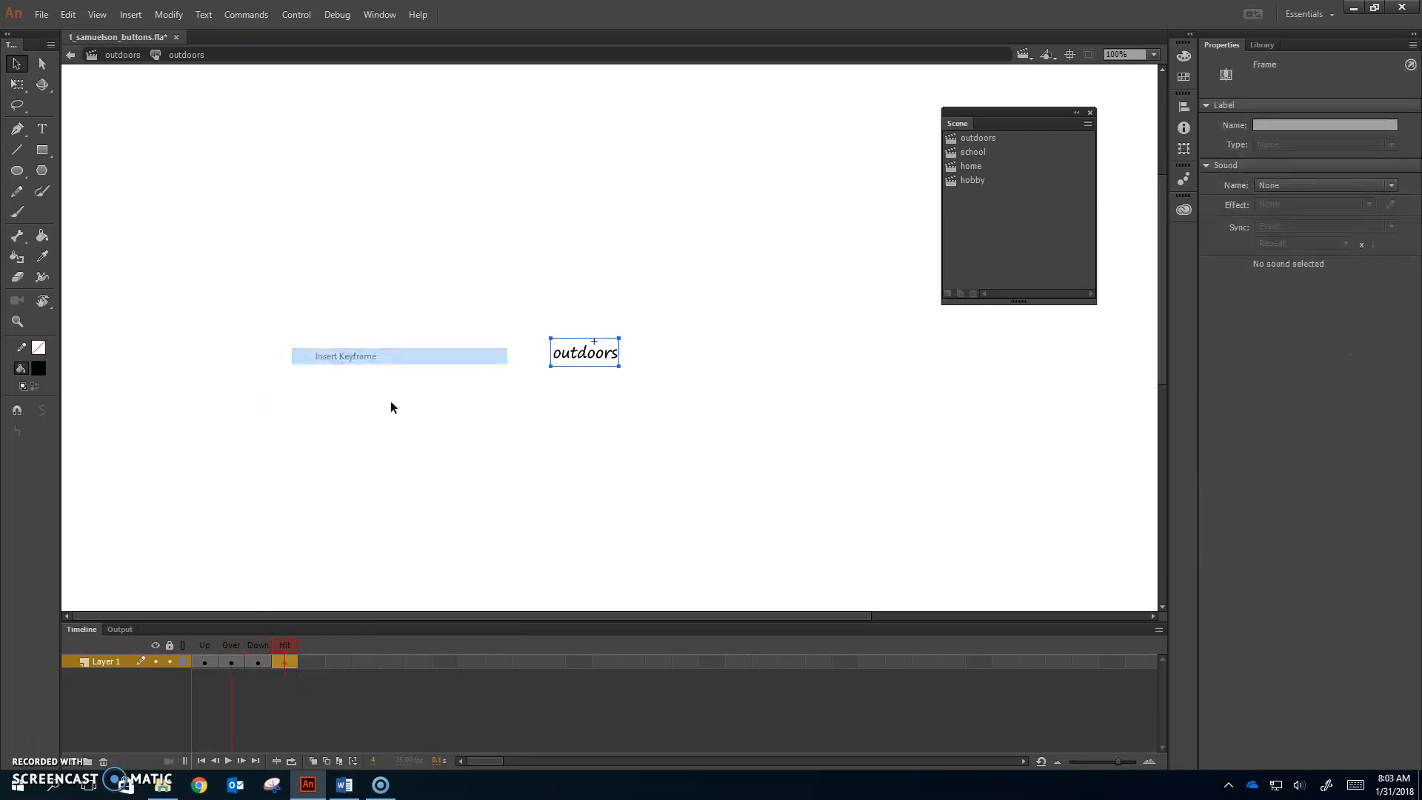
# Draw a filled black rectangle without stroke covering the "outdoors" text in the Hit state, and check the other button states.
pyautogui.click(42, 149)
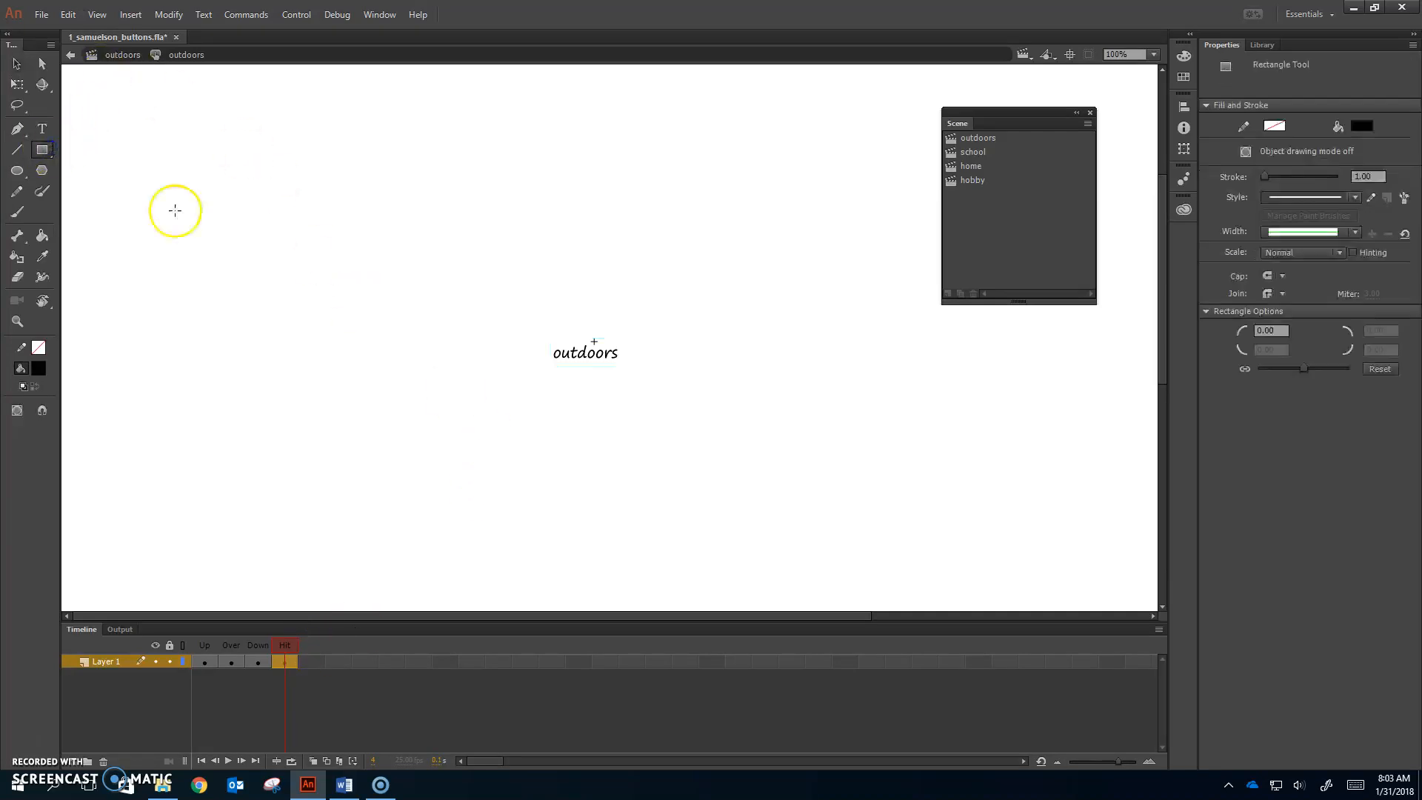
pyautogui.moveTo(551, 343); pyautogui.dragTo(624, 368)
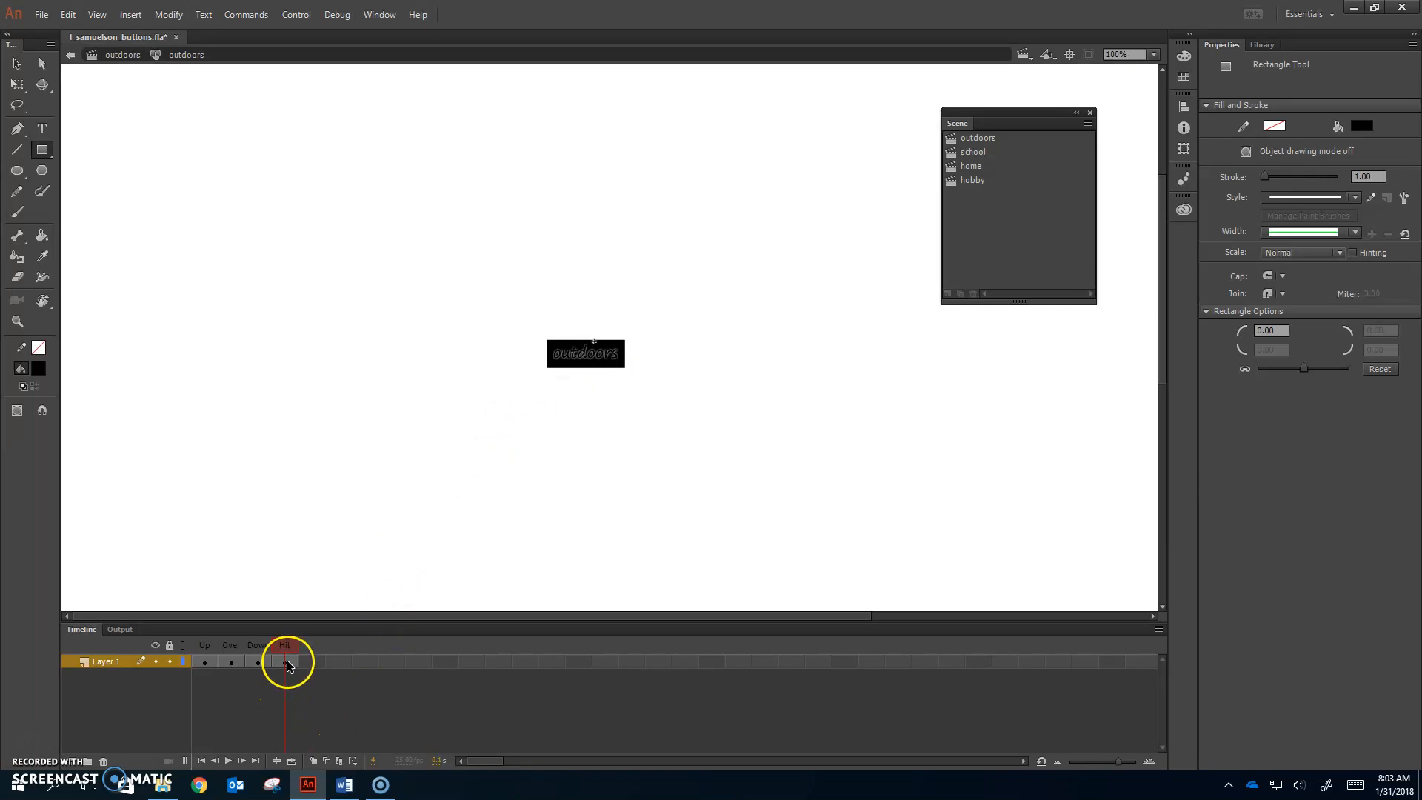
pyautogui.click(205, 661)
pyautogui.click(232, 662)
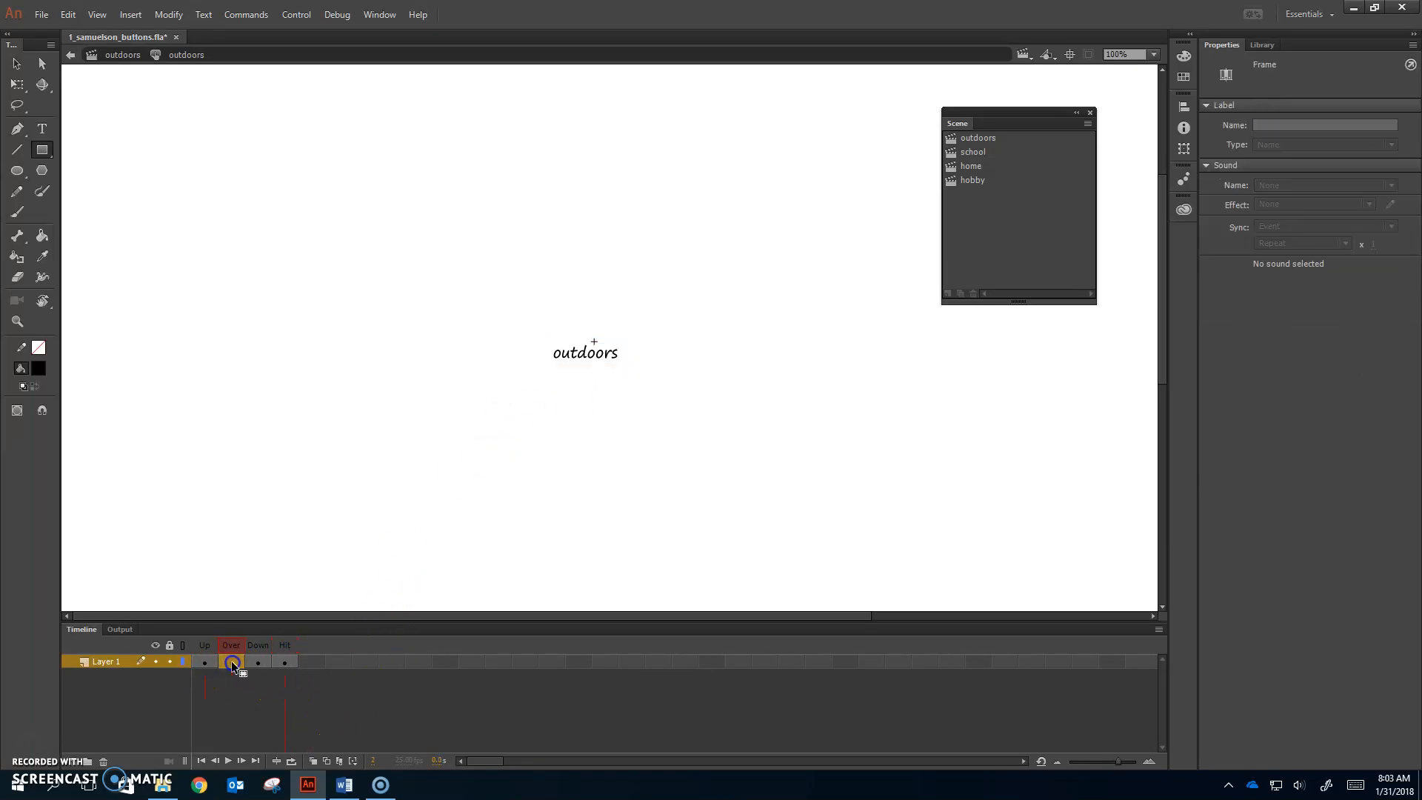
pyautogui.click(248, 661)
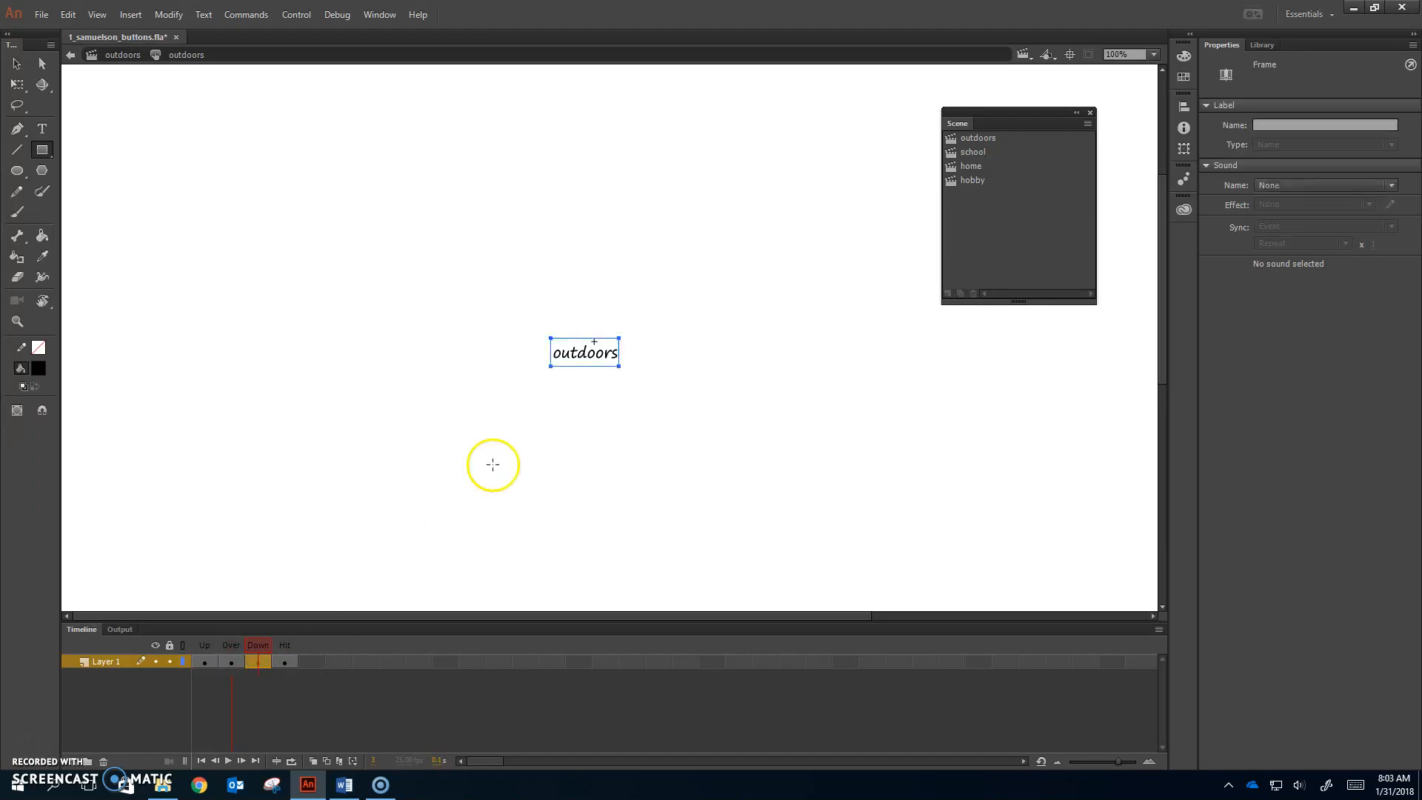
# Leave symbol editing and return to the outdoors scene.
pyautogui.click(187, 54)
pyautogui.click(116, 56)
pyautogui.click(133, 56)
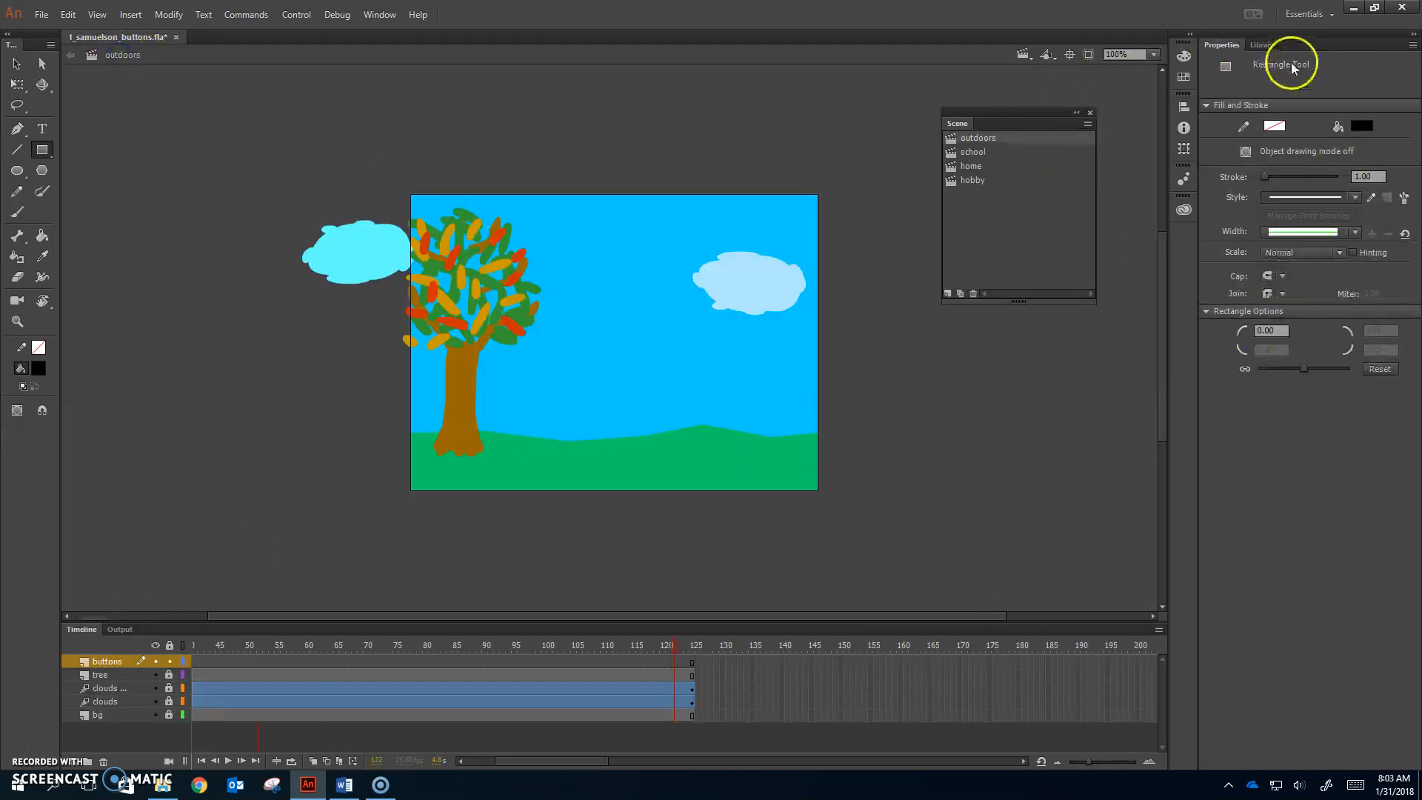
# Place the outdoors button from the library on the stage and position it in the sky beside the treetop.
pyautogui.click(1262, 44)
pyautogui.moveTo(1231, 258); pyautogui.dragTo(589, 298)
pyautogui.moveTo(584, 225); pyautogui.dragTo(584, 225)
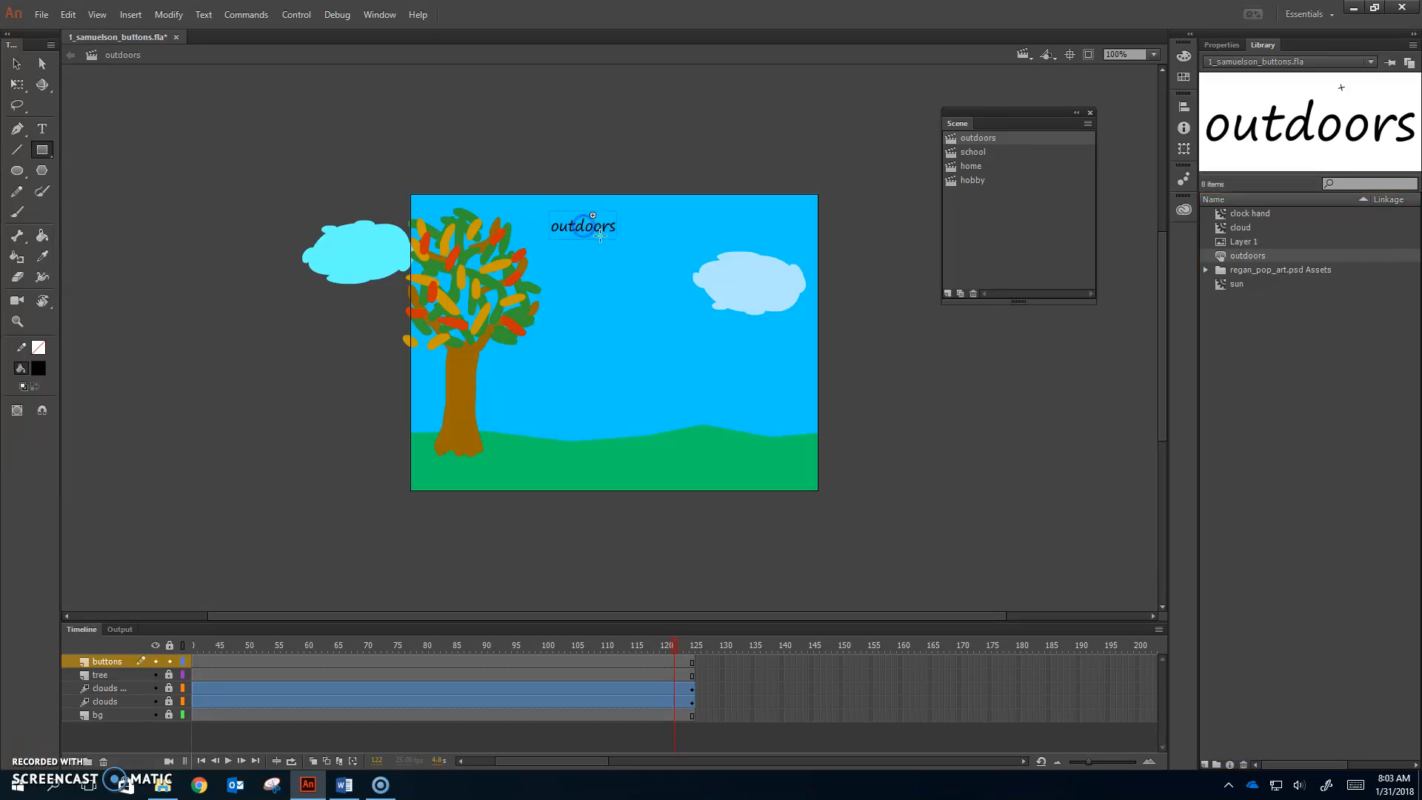
pyautogui.click(16, 64)
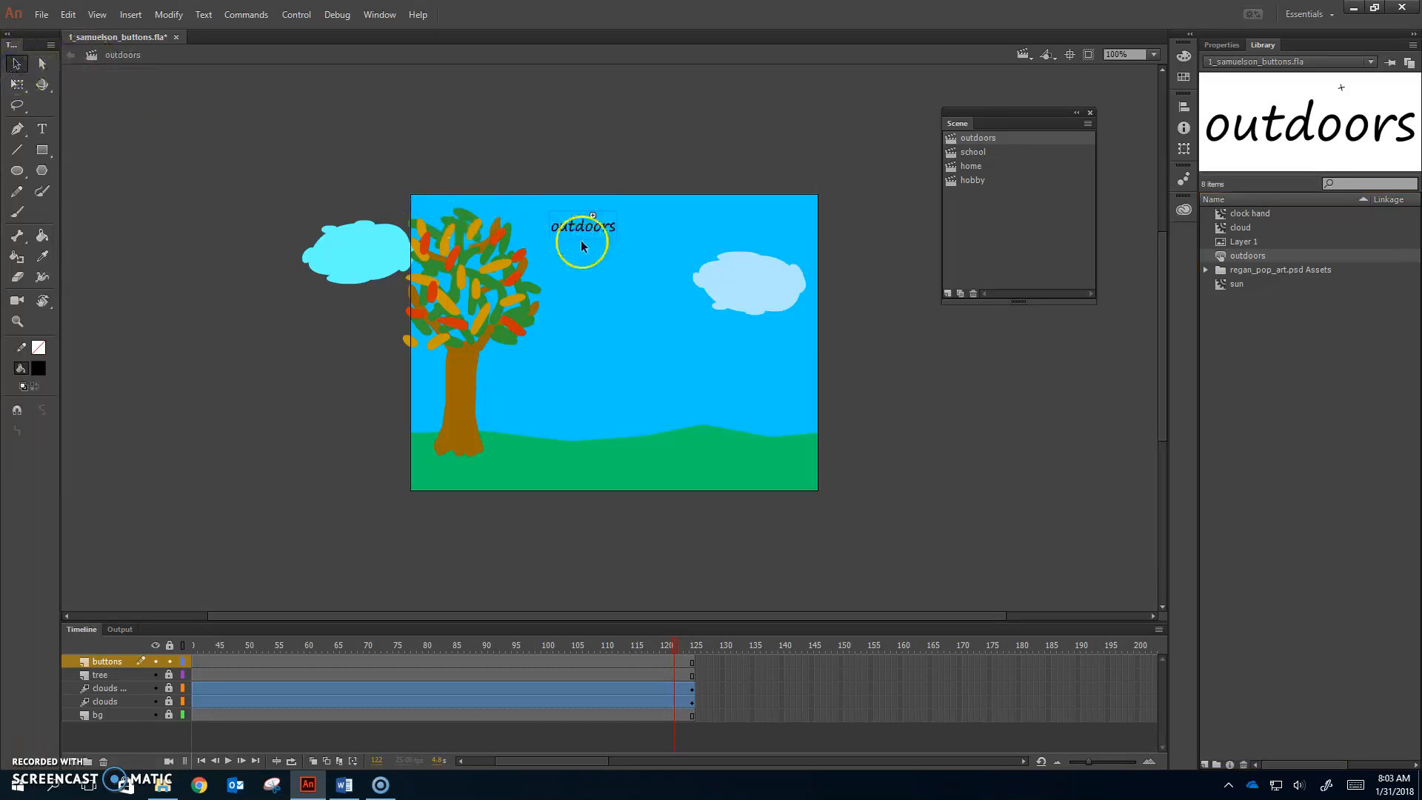
pyautogui.moveTo(584, 226); pyautogui.dragTo(574, 216)
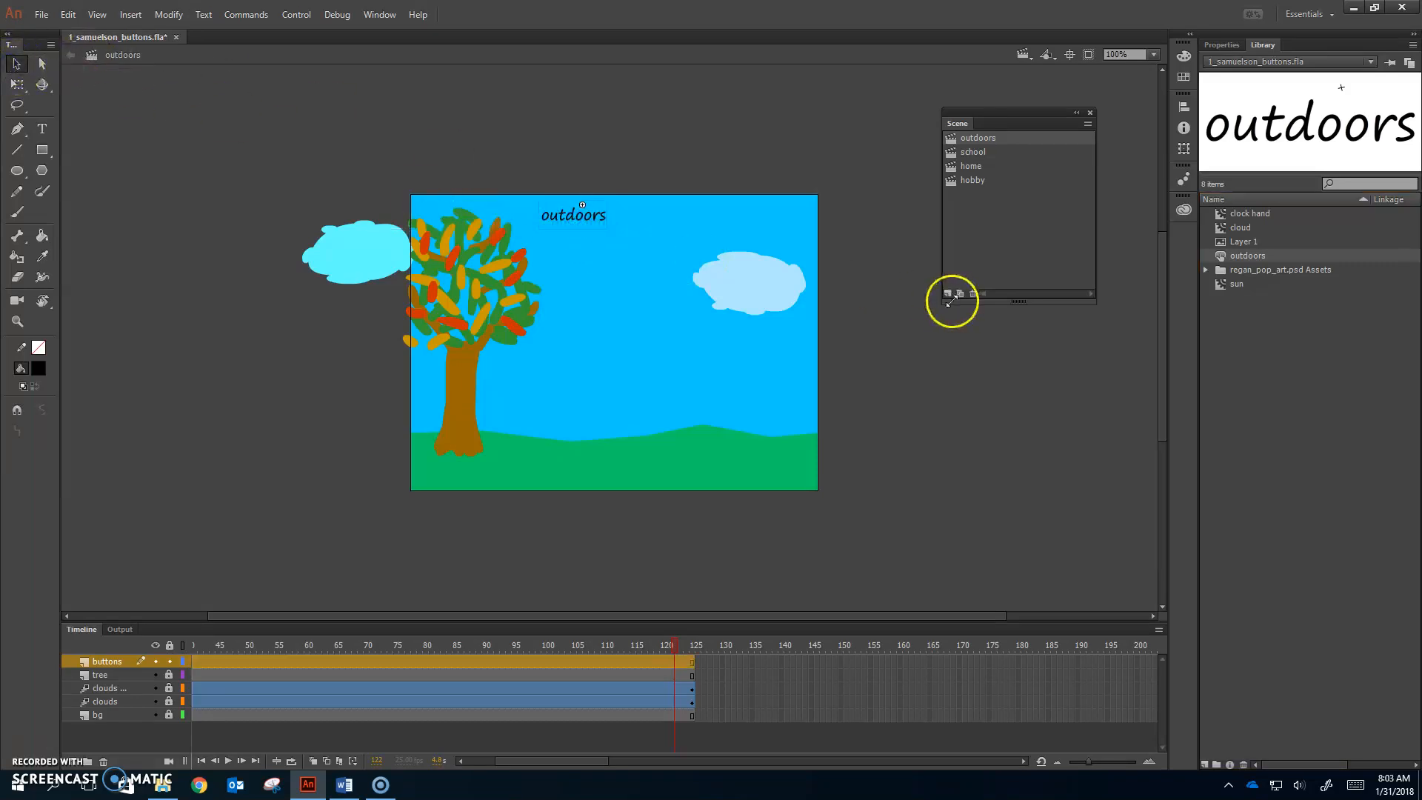
# Open the outdoors button for editing and add a new layer with a keyframe in the Over state.
pyautogui.doubleClick(592, 219)
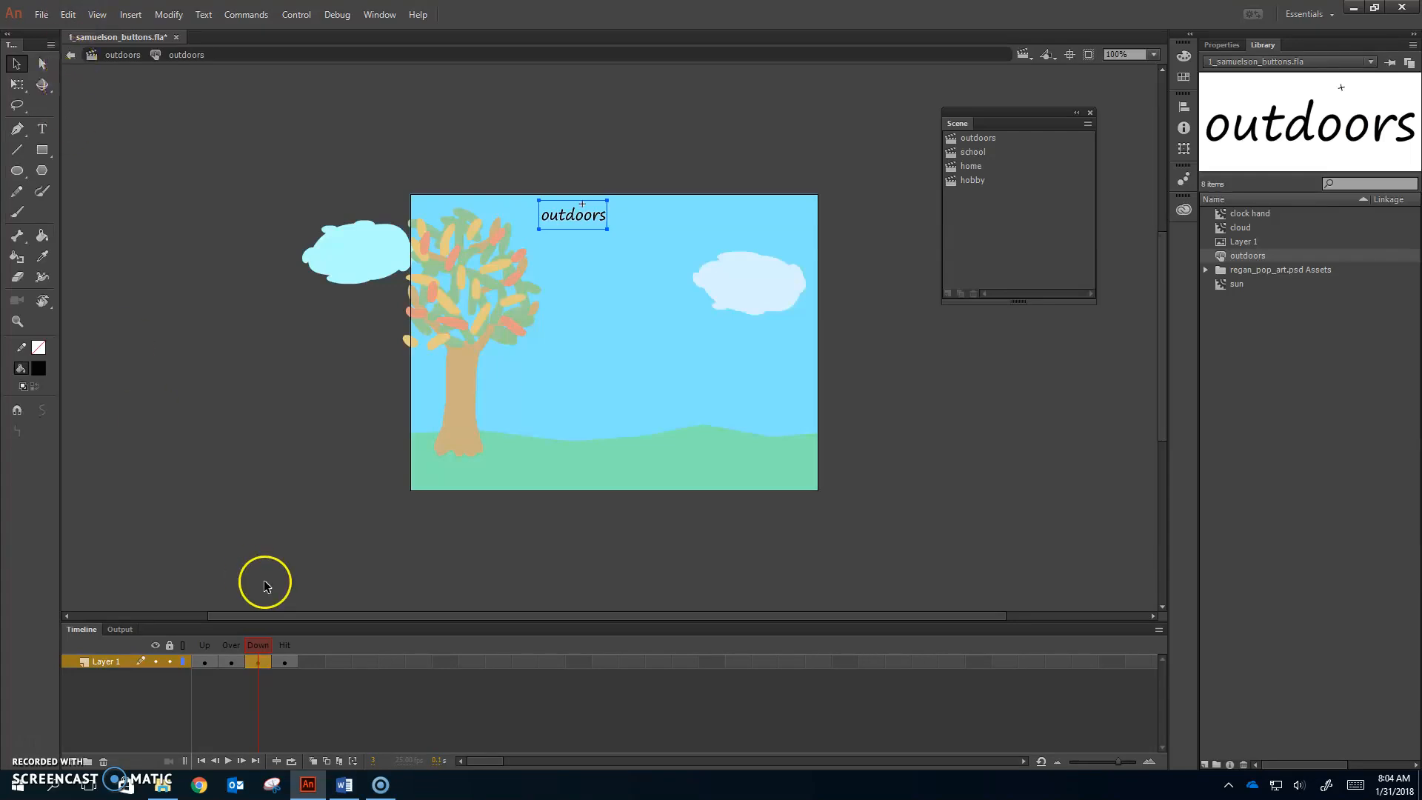
pyautogui.click(77, 761)
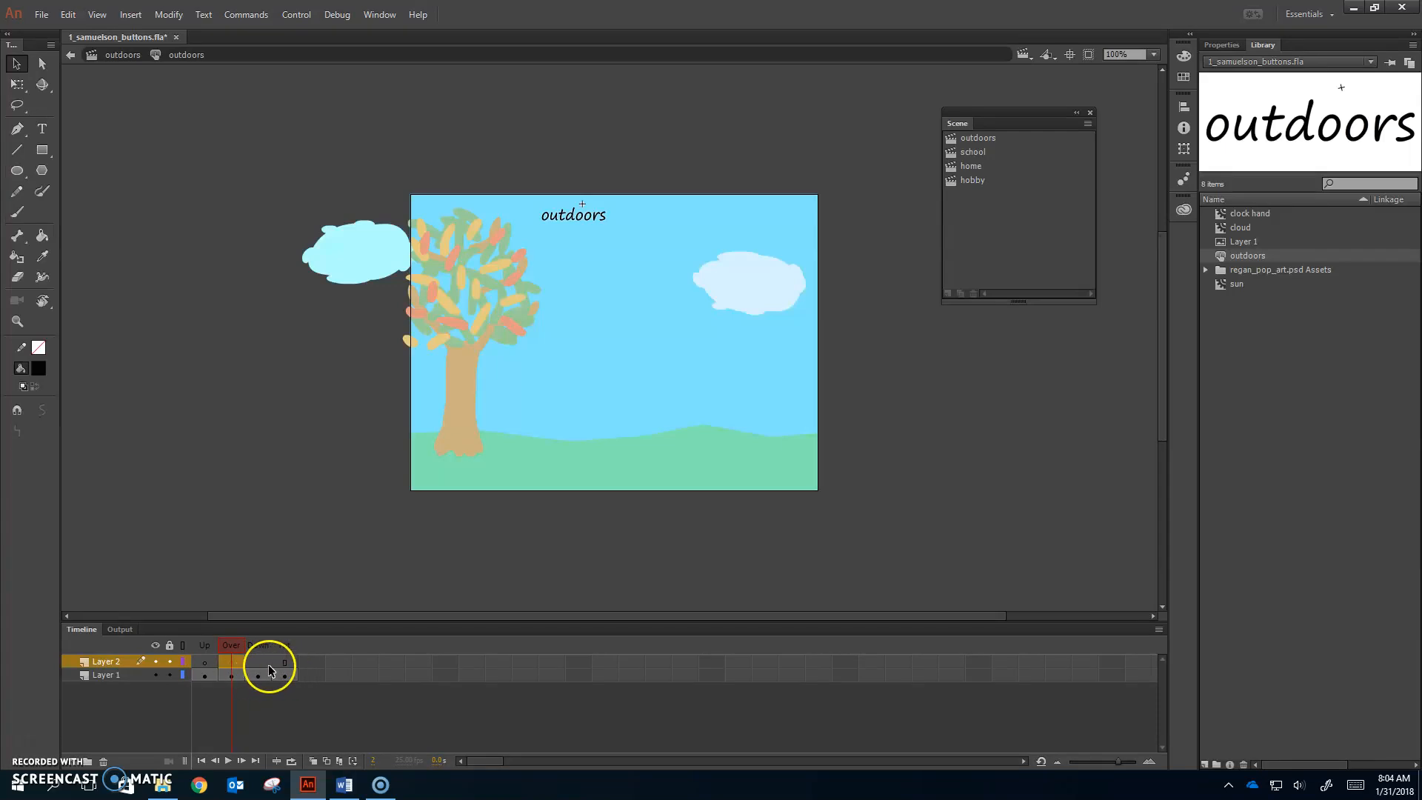
# Draw a circle about 31.5 px wide with a black stroke and no fill over the start of the "outdoors" text.
pyautogui.click(17, 170)
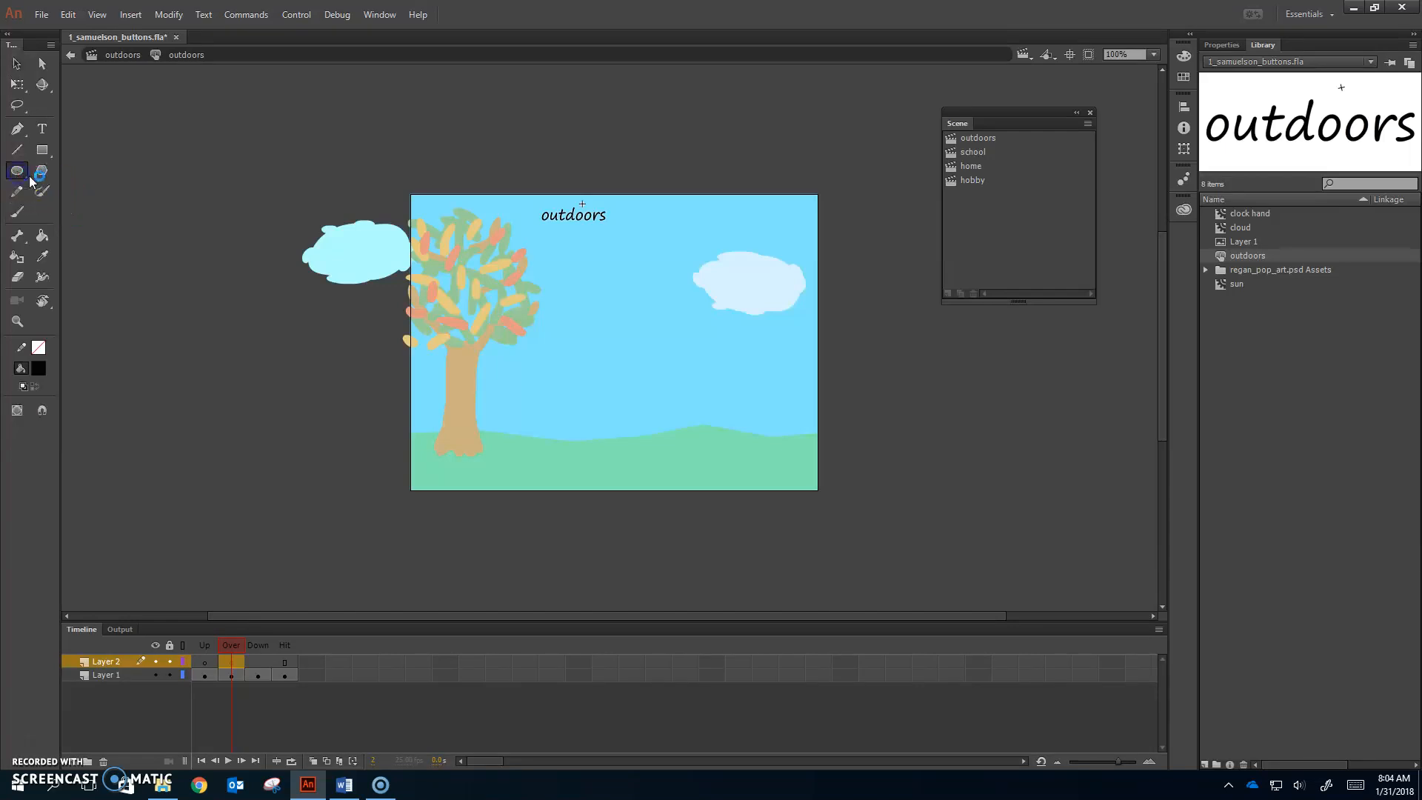
pyautogui.click(1233, 45)
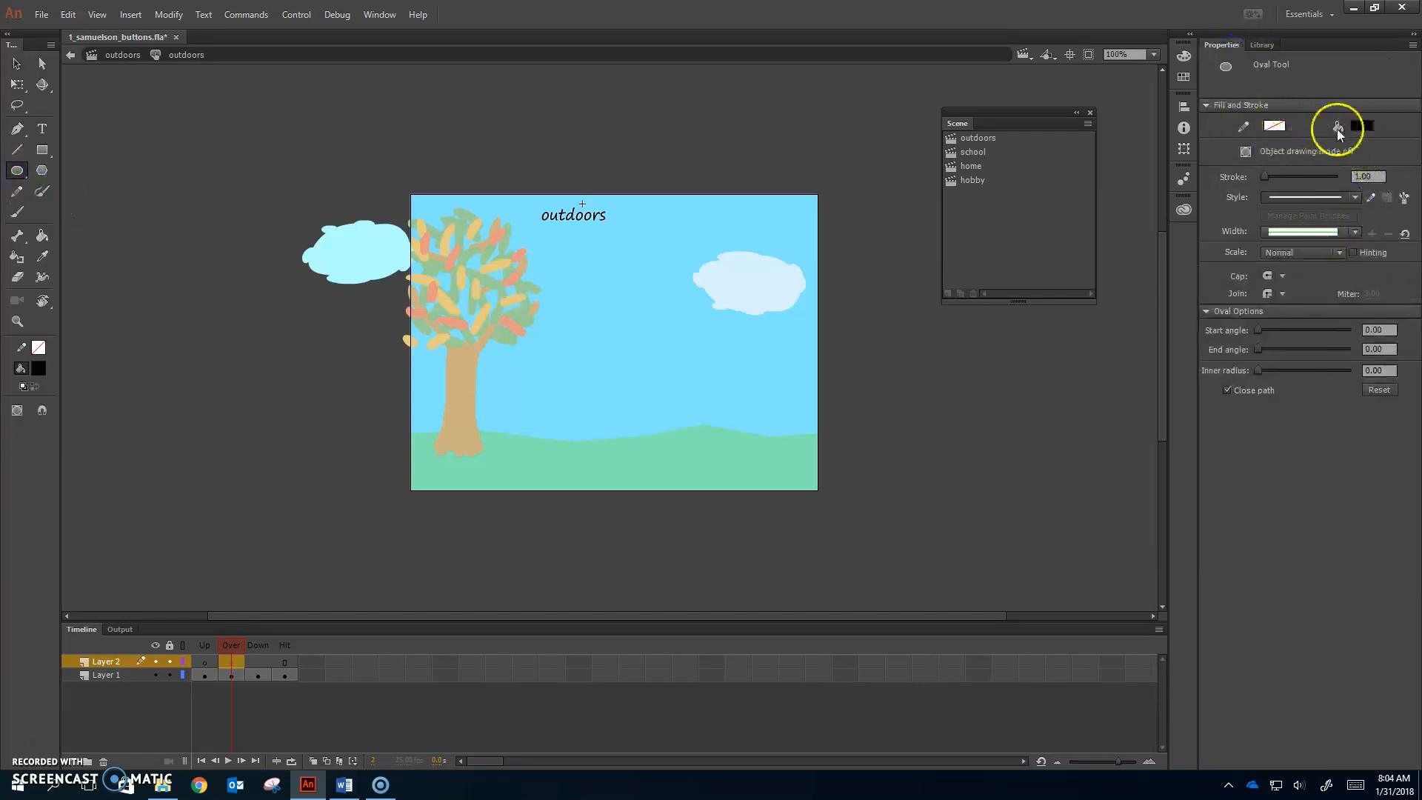
pyautogui.click(1361, 125)
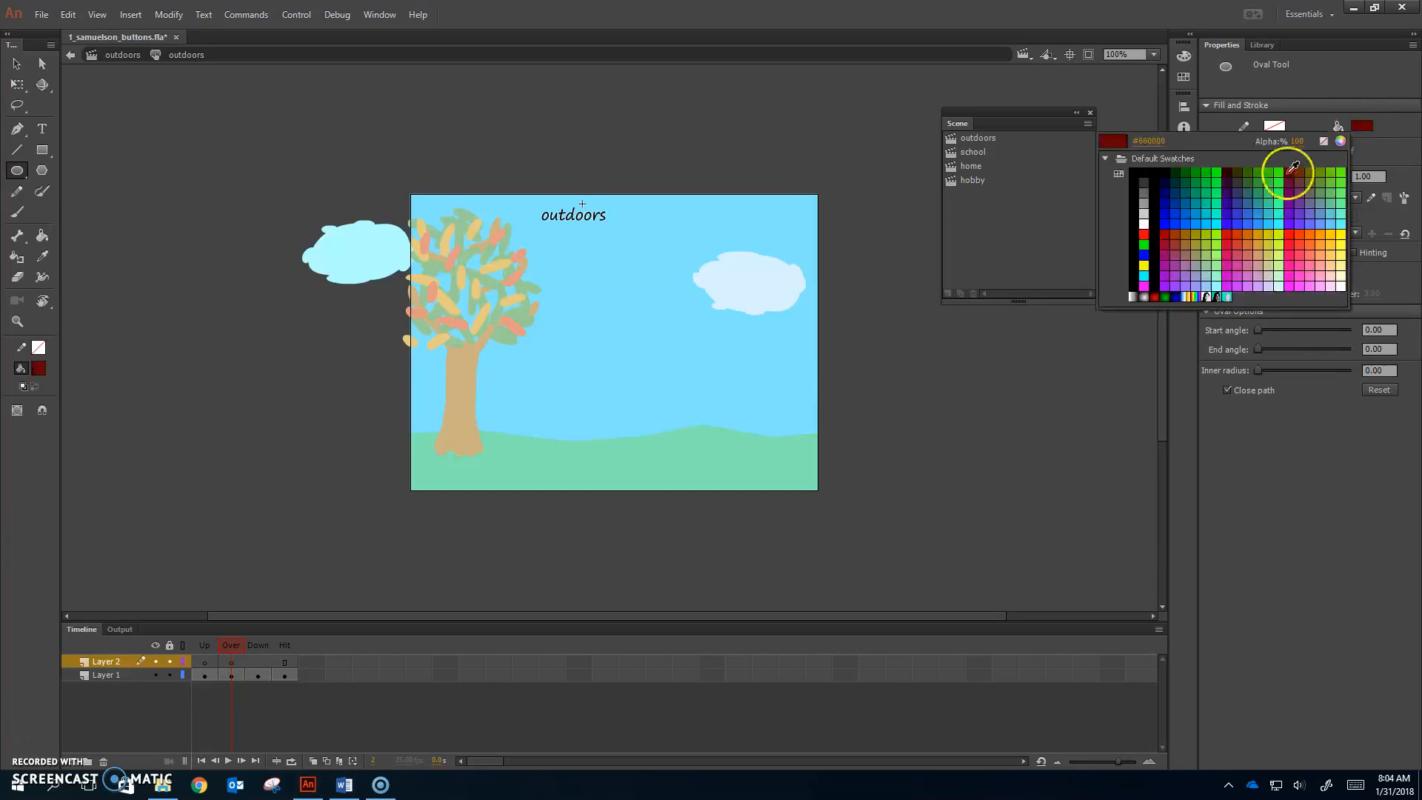
pyautogui.click(1325, 140)
pyautogui.click(1275, 126)
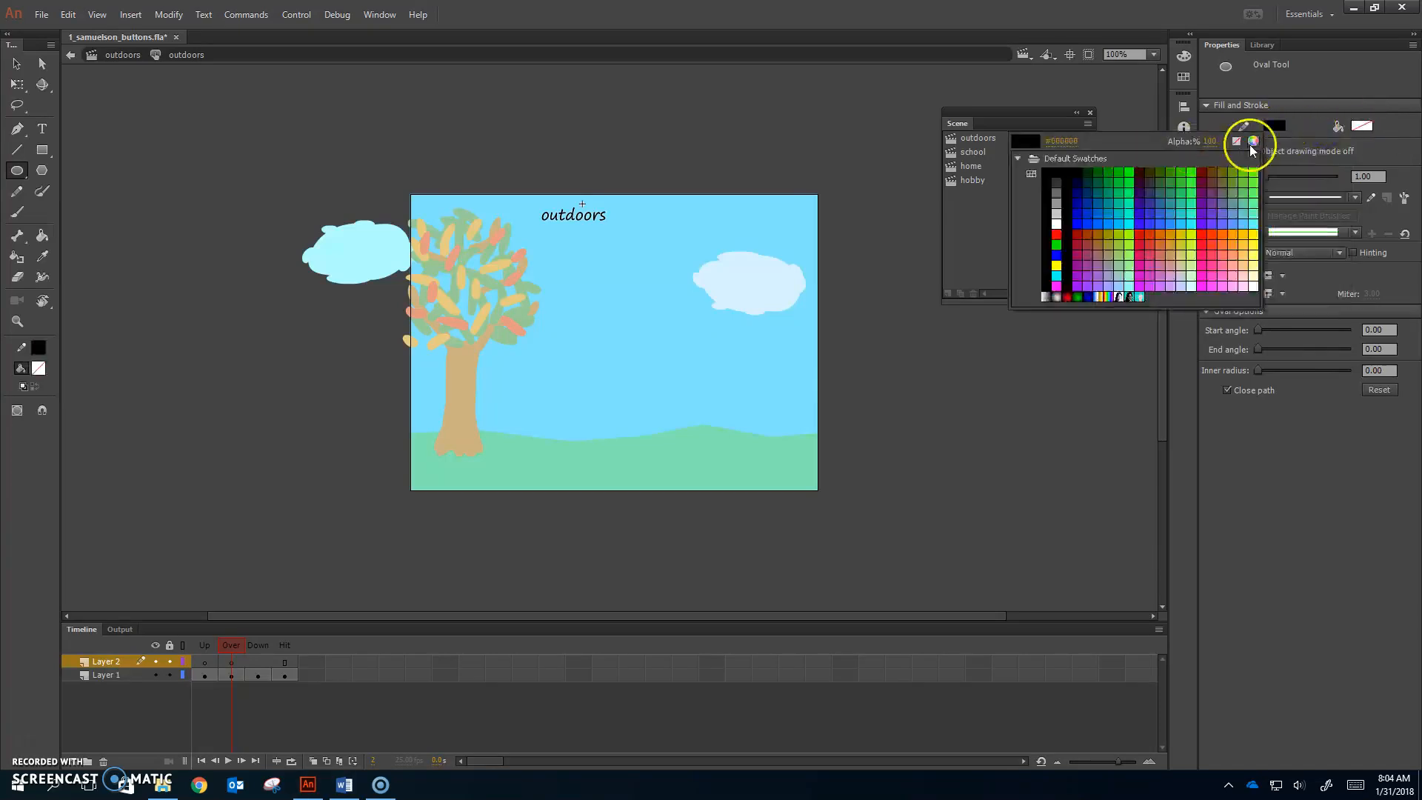
pyautogui.click(1049, 175)
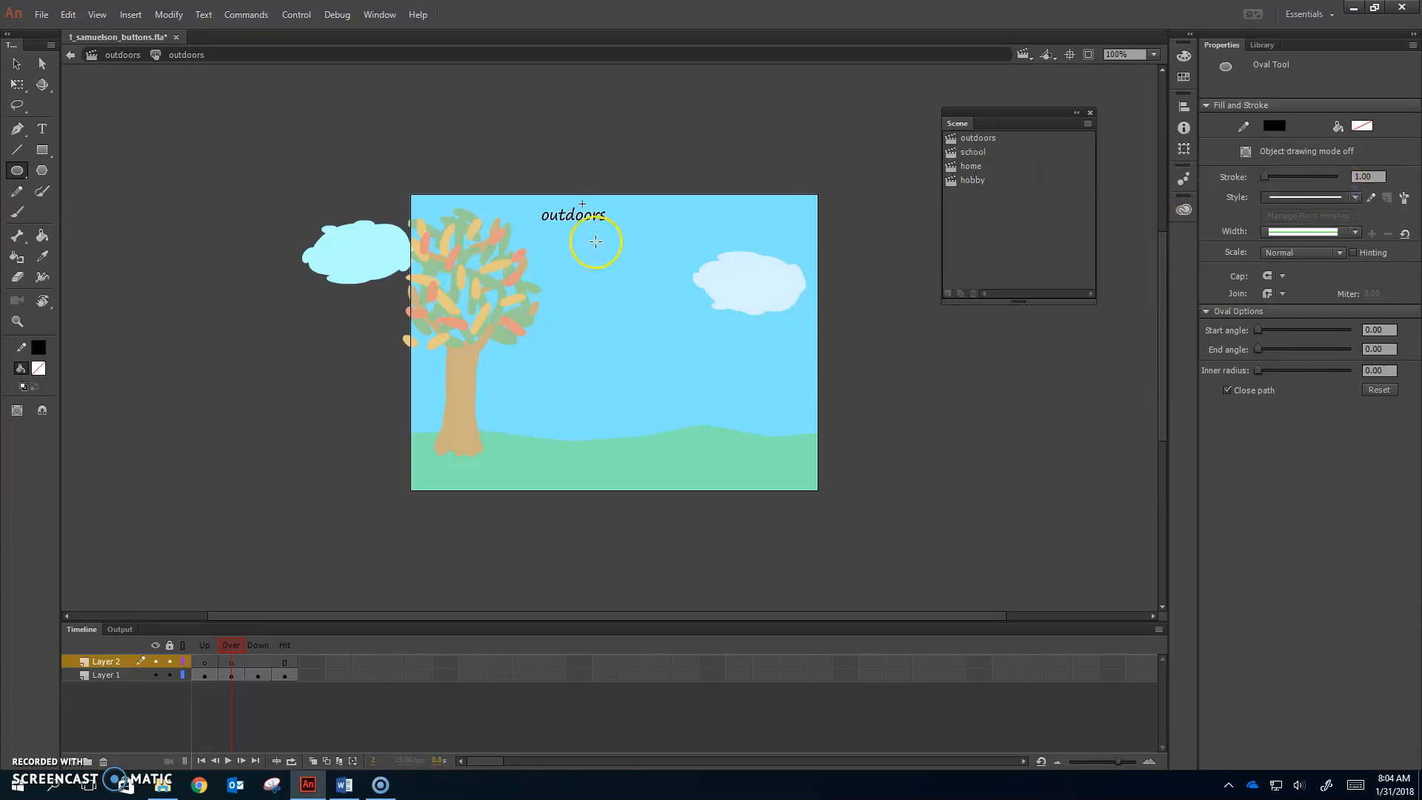
pyautogui.hotkey('ctrl', '=')
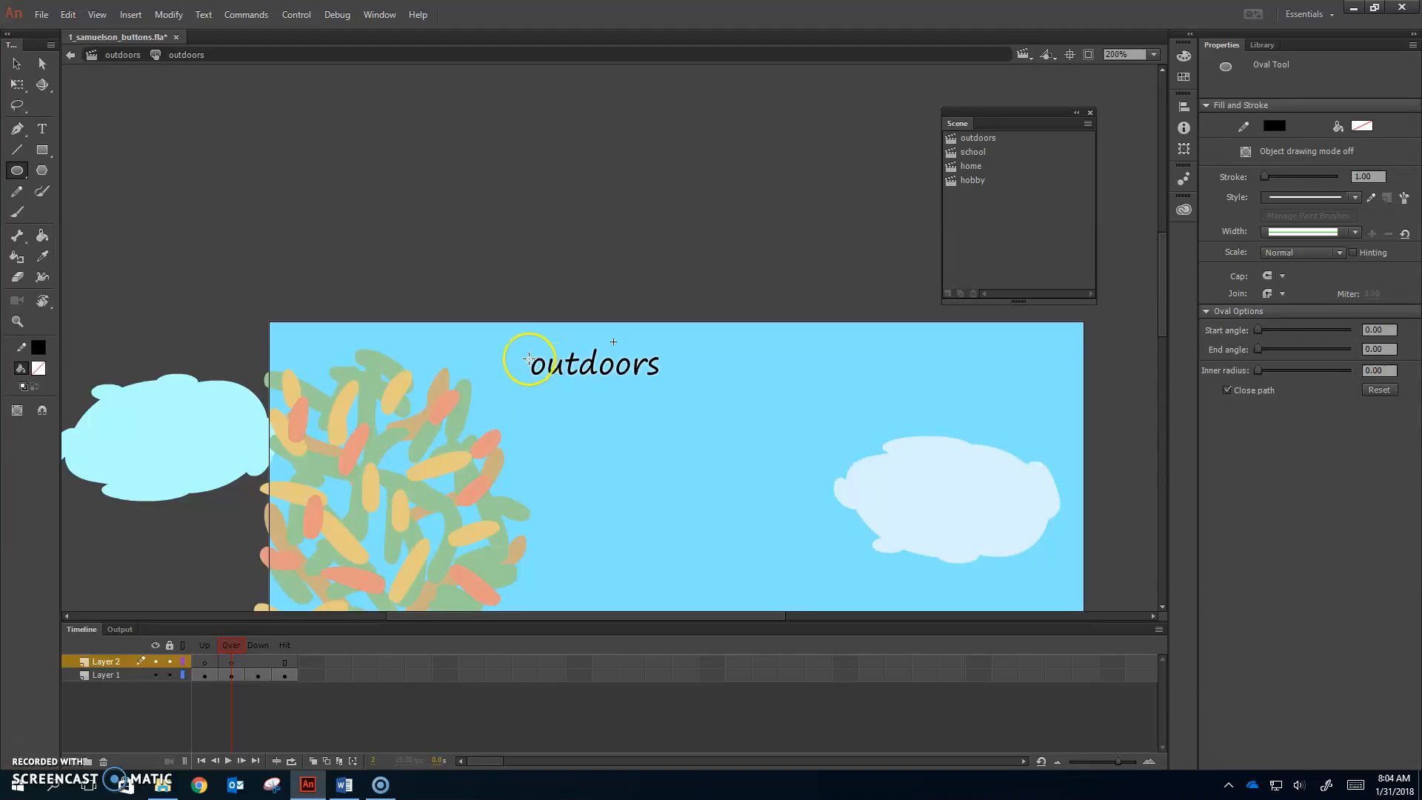
pyautogui.moveTo(526, 358); pyautogui.dragTo(530, 360)
pyautogui.moveTo(563, 390); pyautogui.dragTo(573, 402)
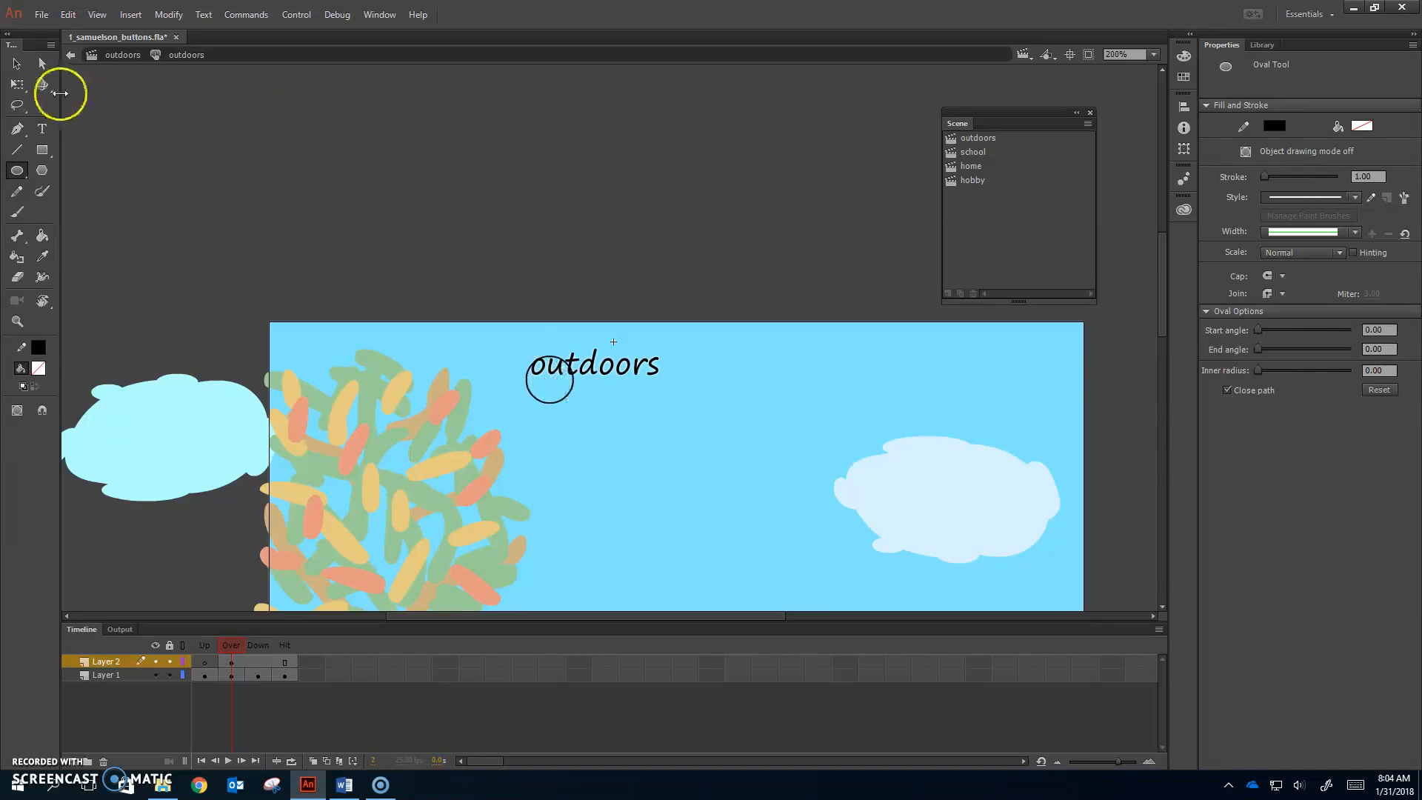
# Move the circle so that it surrounds the first letter of "outdoors".
pyautogui.click(16, 65)
pyautogui.click(564, 402)
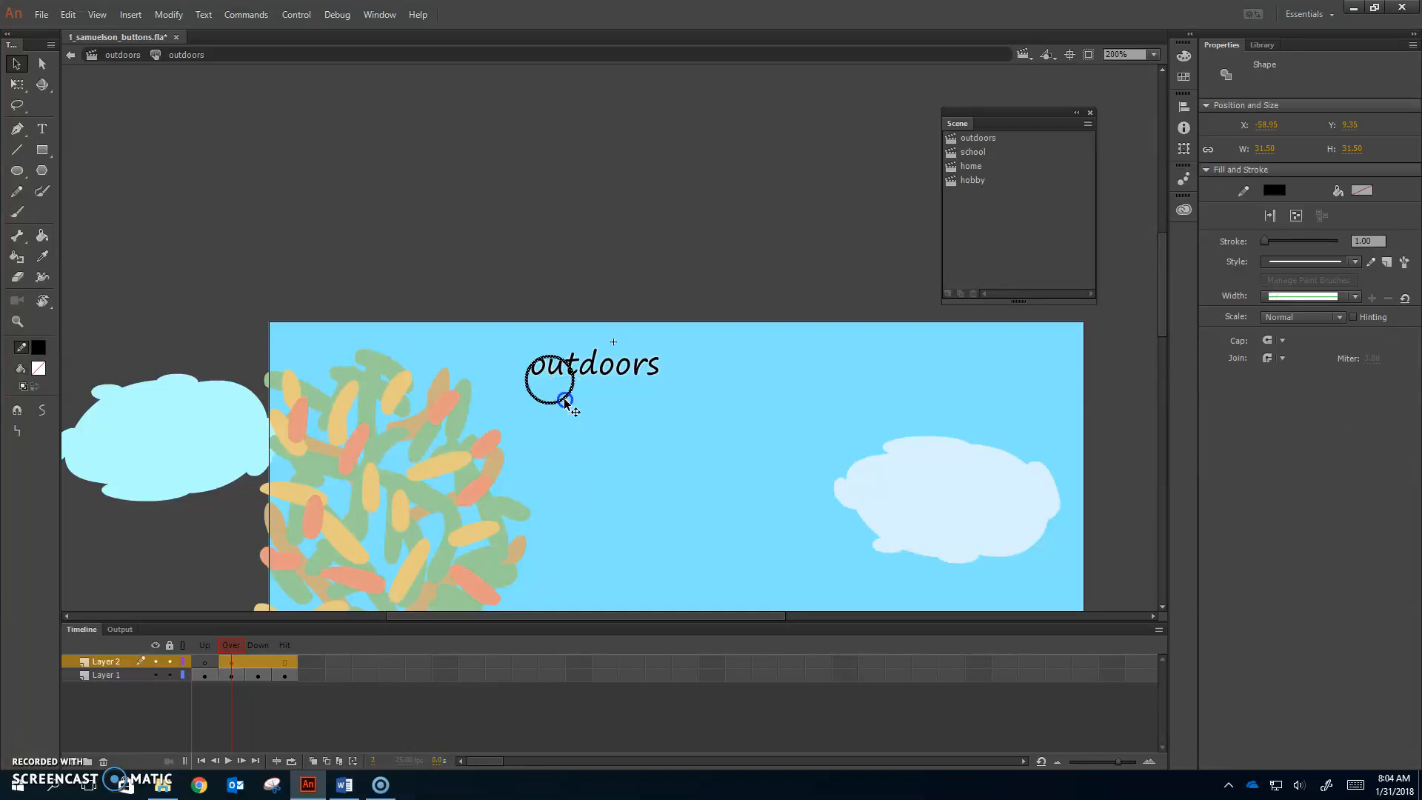
pyautogui.moveTo(565, 403); pyautogui.dragTo(553, 388)
# Convert the circle to a movie clip symbol named circle.
pyautogui.click(169, 15)
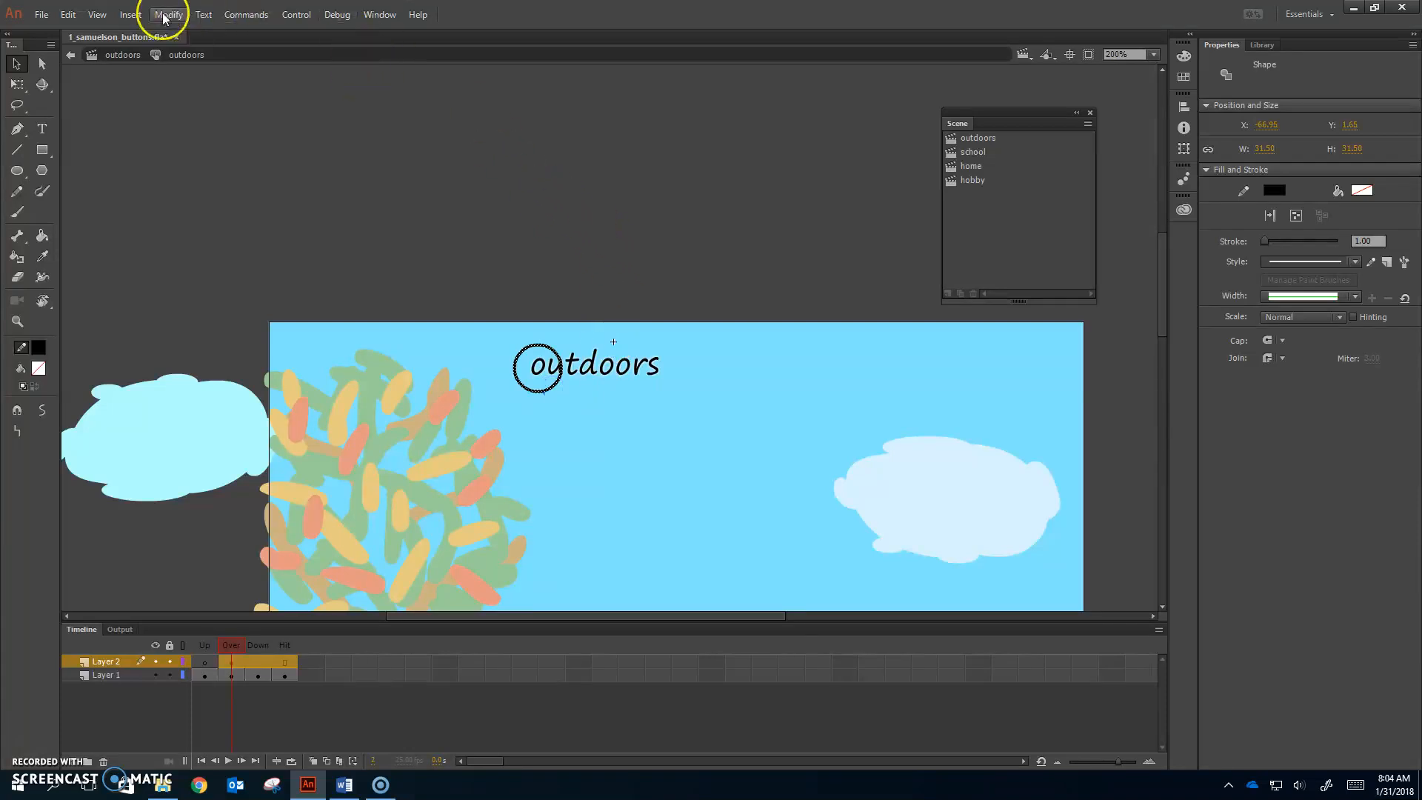
pyautogui.click(187, 54)
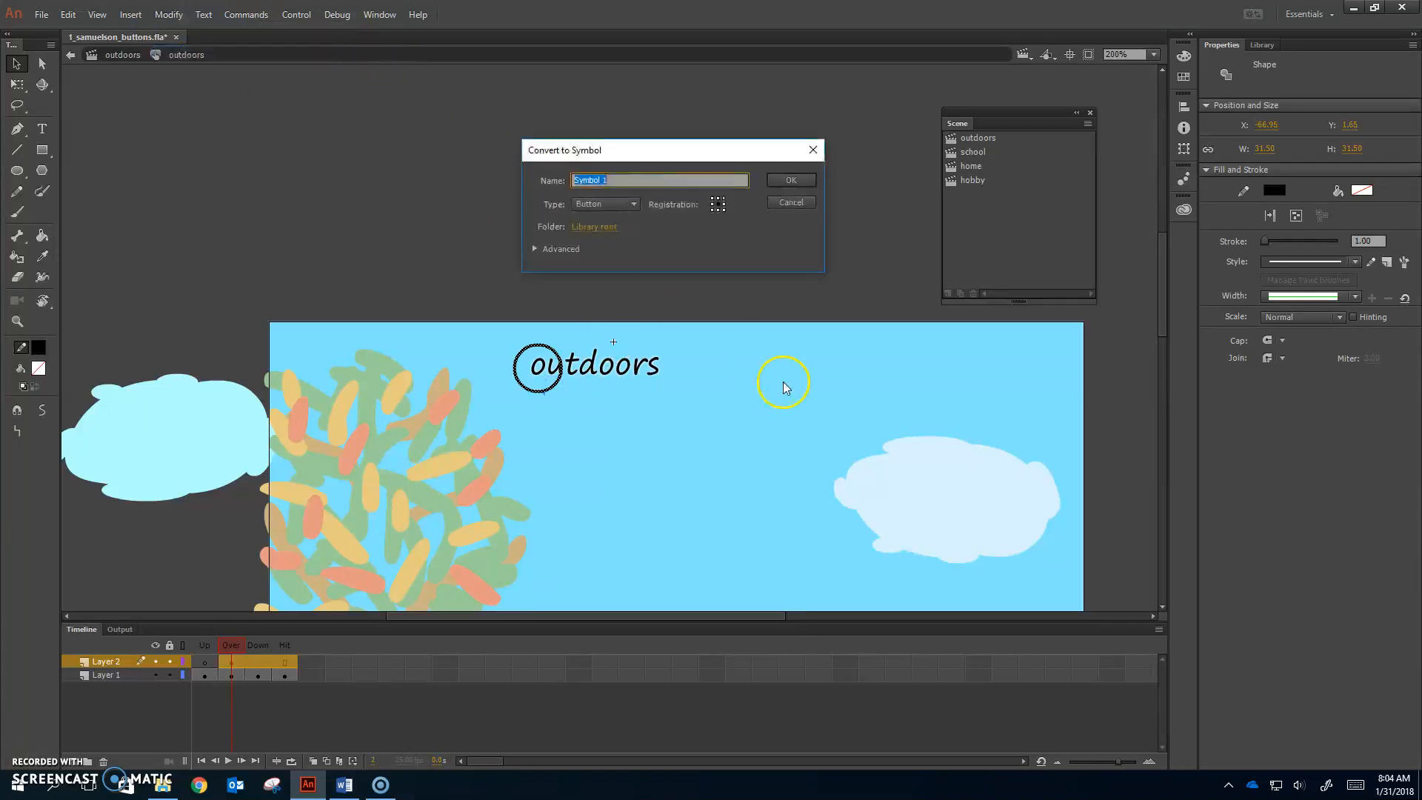
pyautogui.click(622, 204)
pyautogui.click(609, 219)
pyautogui.write('circle')
pyautogui.press('Return')
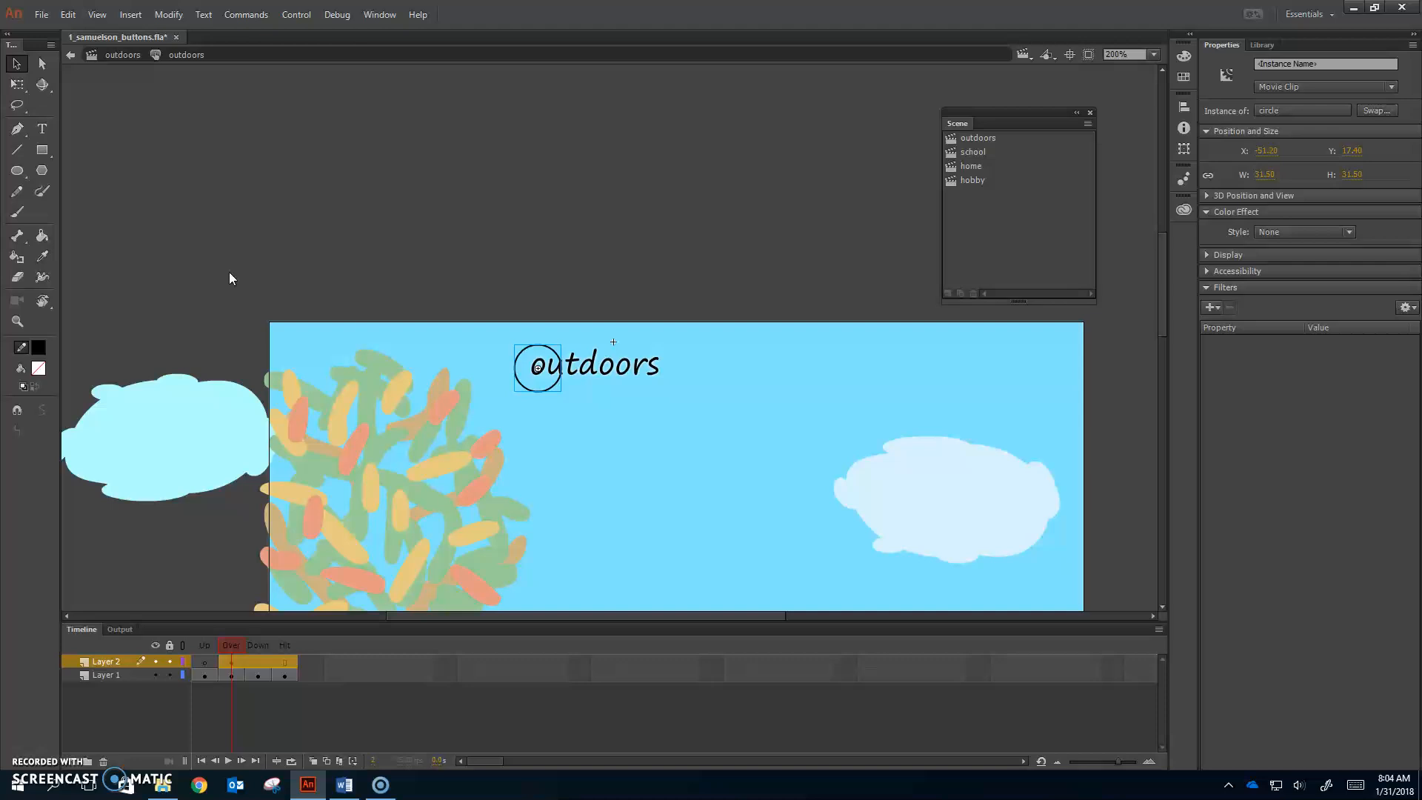
# Open the circle movie clip and convert the outline inside it to a graphic symbol named g_circle.
pyautogui.doubleClick(543, 392)
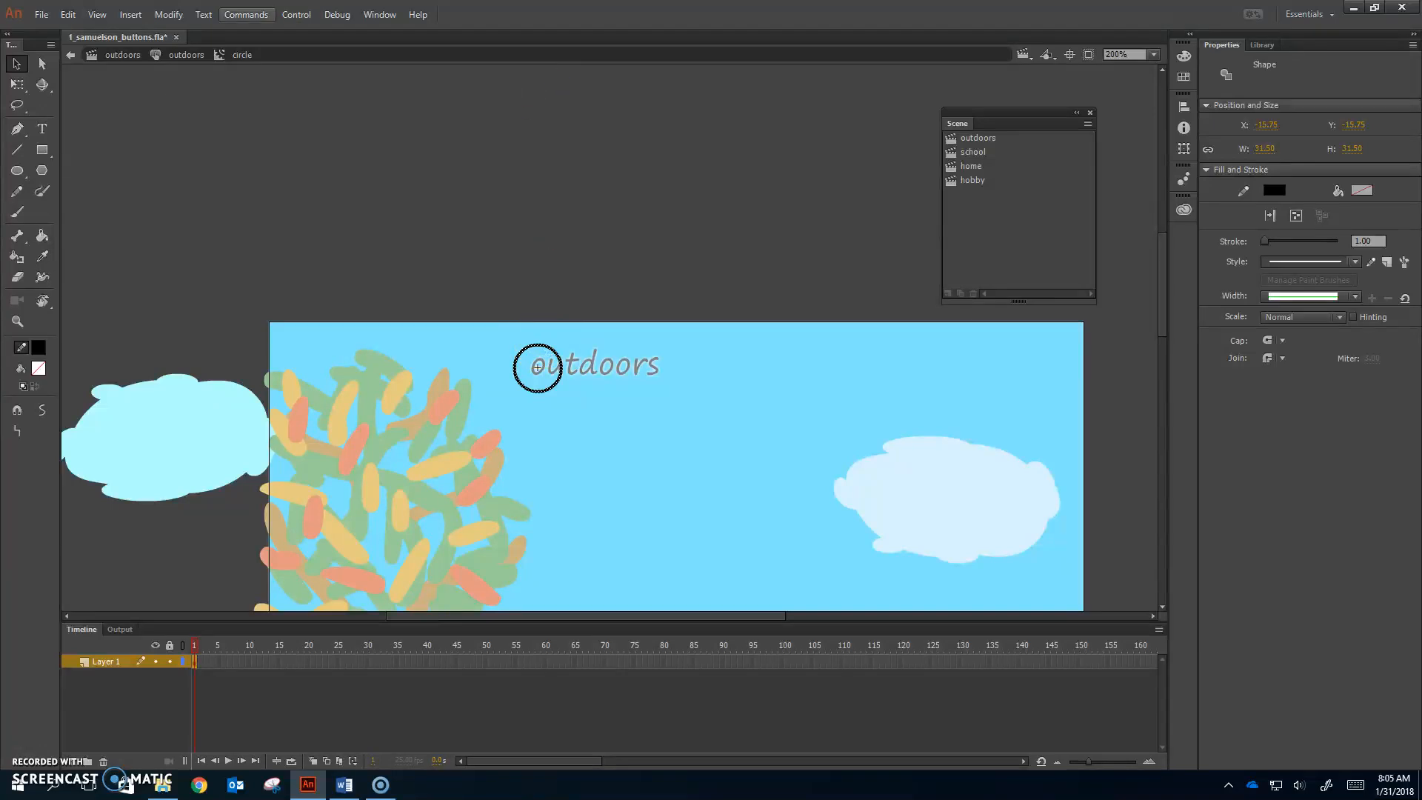
pyautogui.click(170, 15)
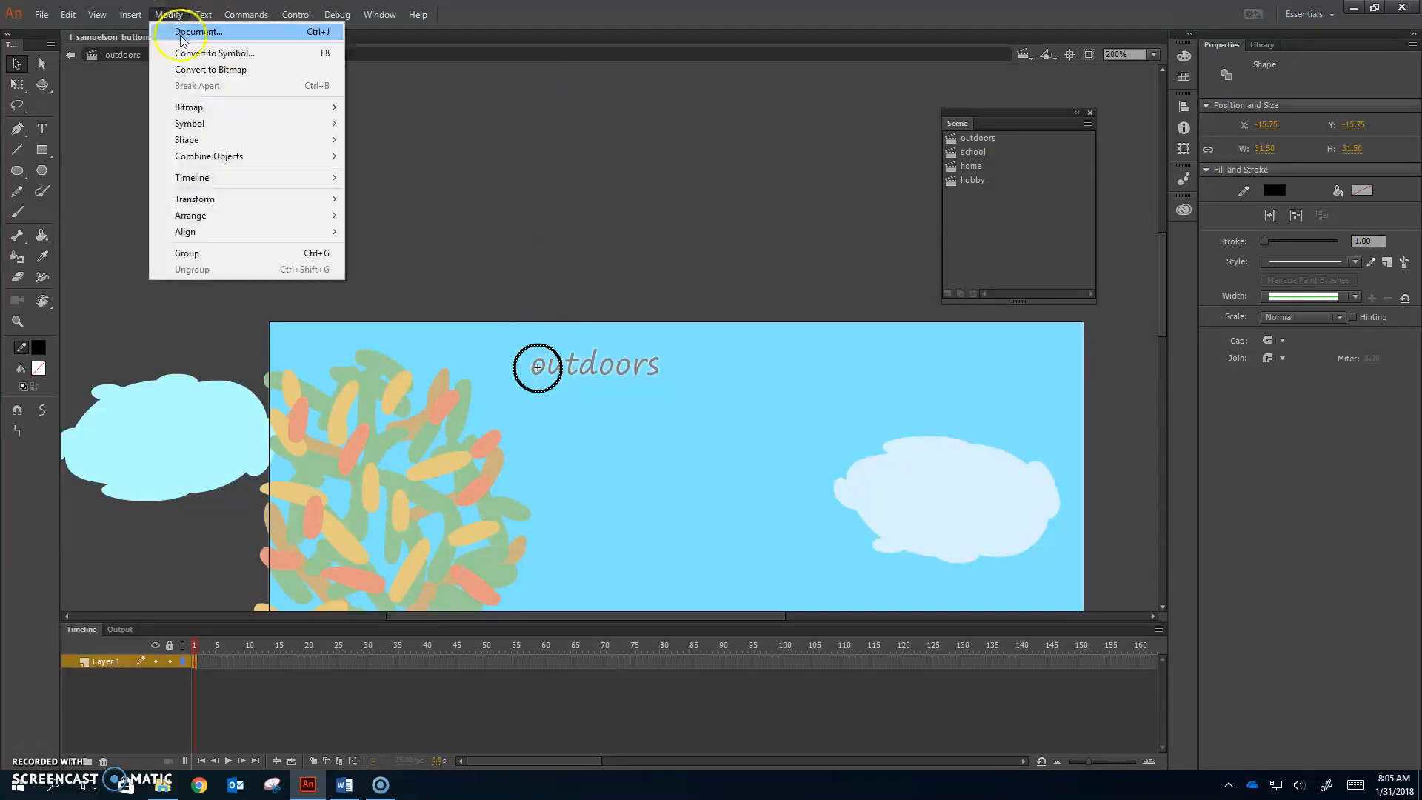
pyautogui.click(204, 54)
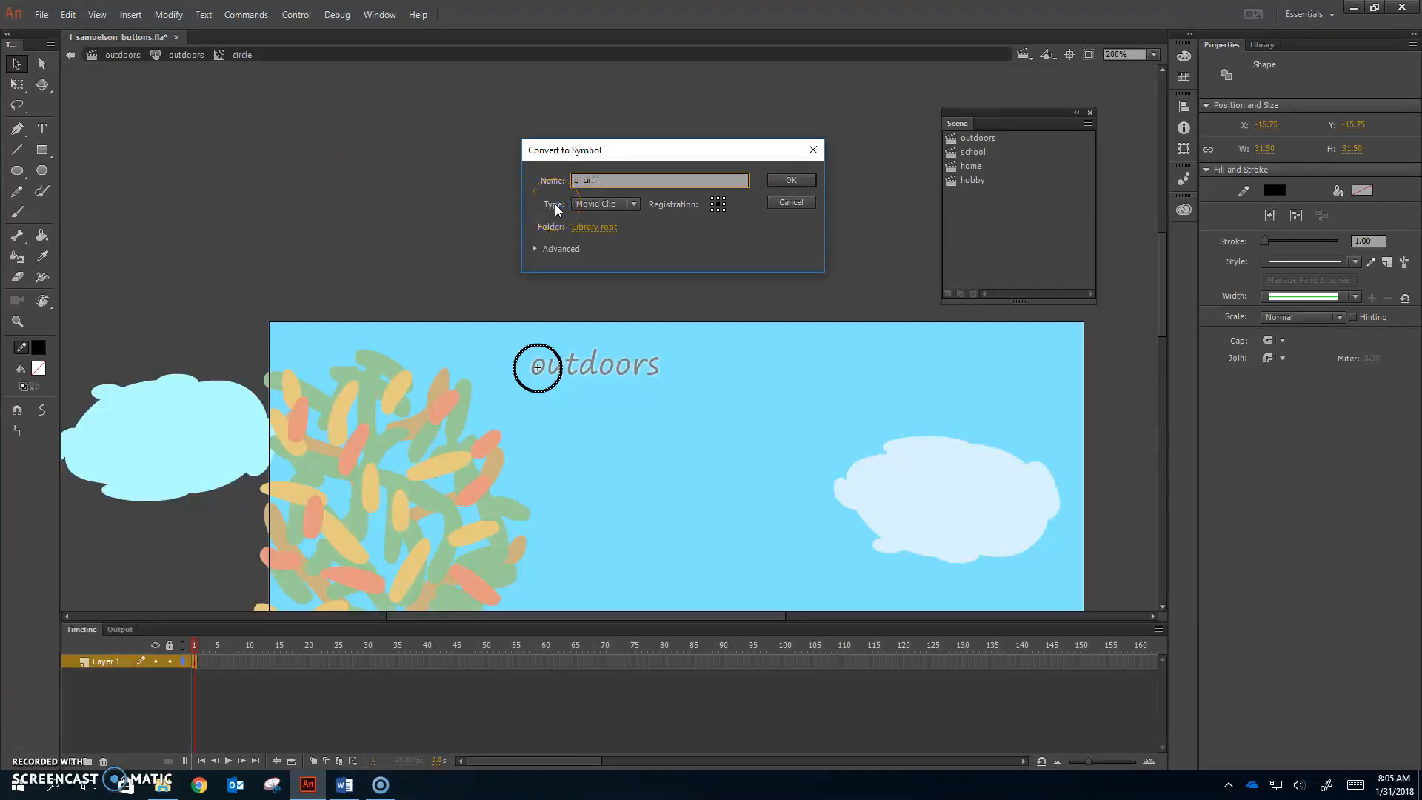
pyautogui.click(620, 205)
pyautogui.click(612, 249)
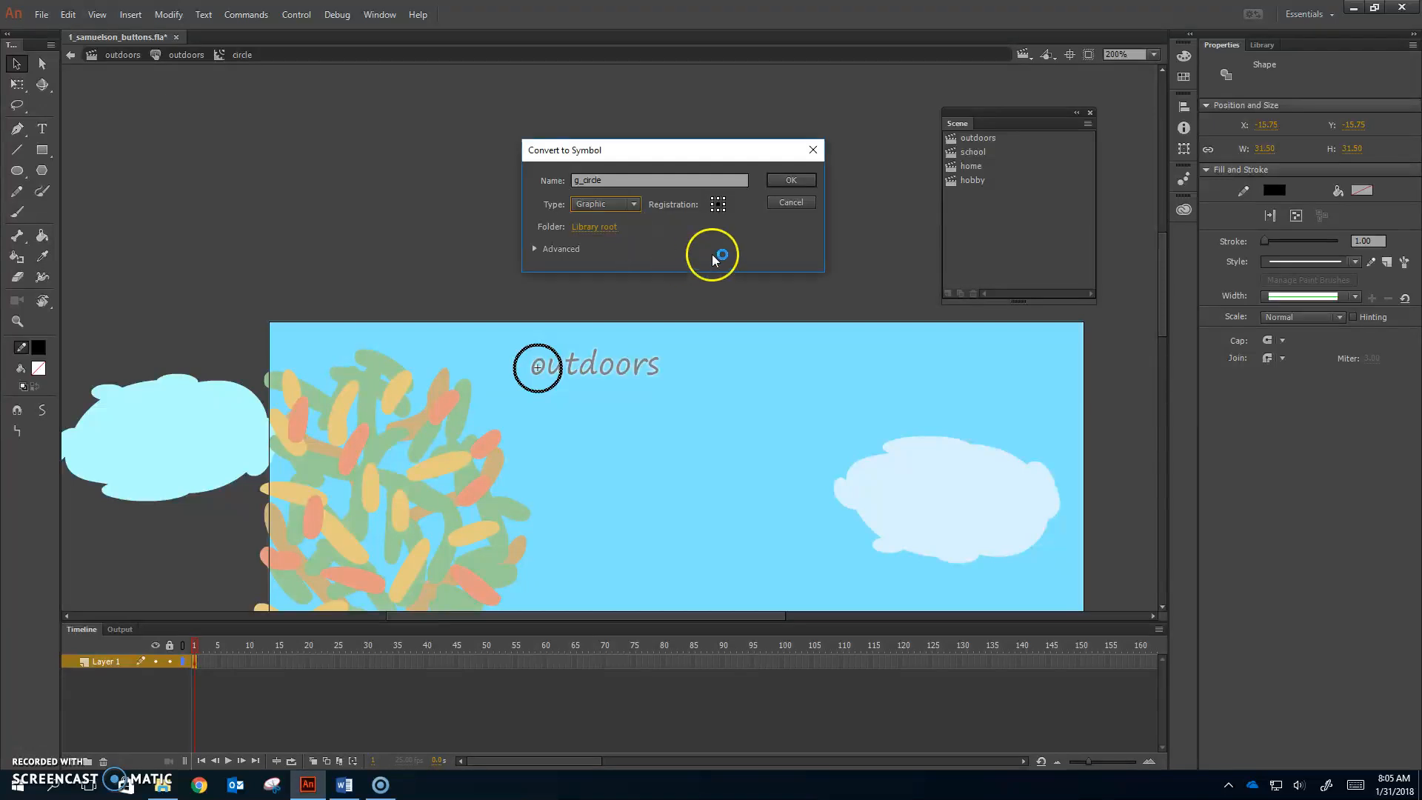
pyautogui.click(789, 179)
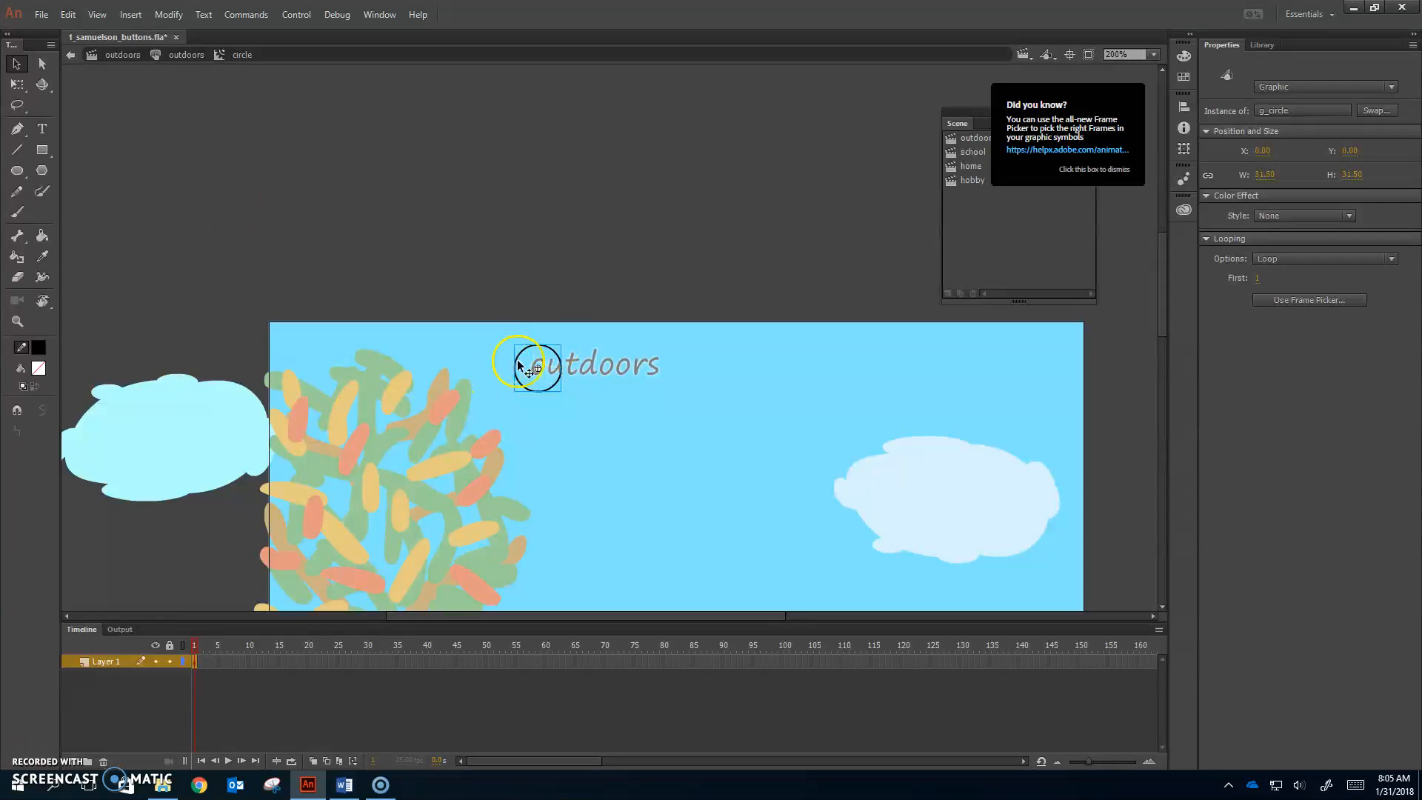
# Create a motion tween on the g_circle graphic inside the movie clip.
pyautogui.hotkey('ctrl', '=')
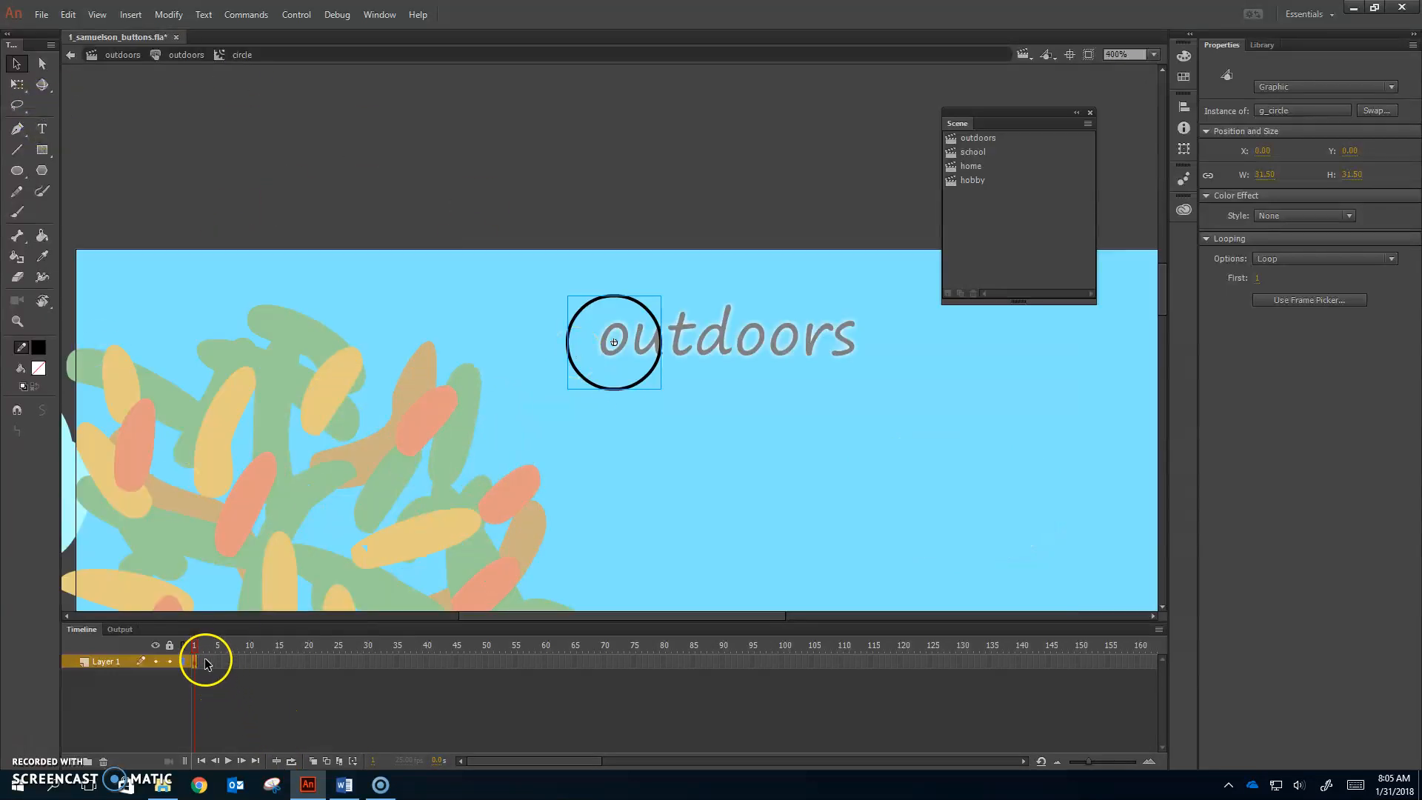
pyautogui.rightClick(639, 390)
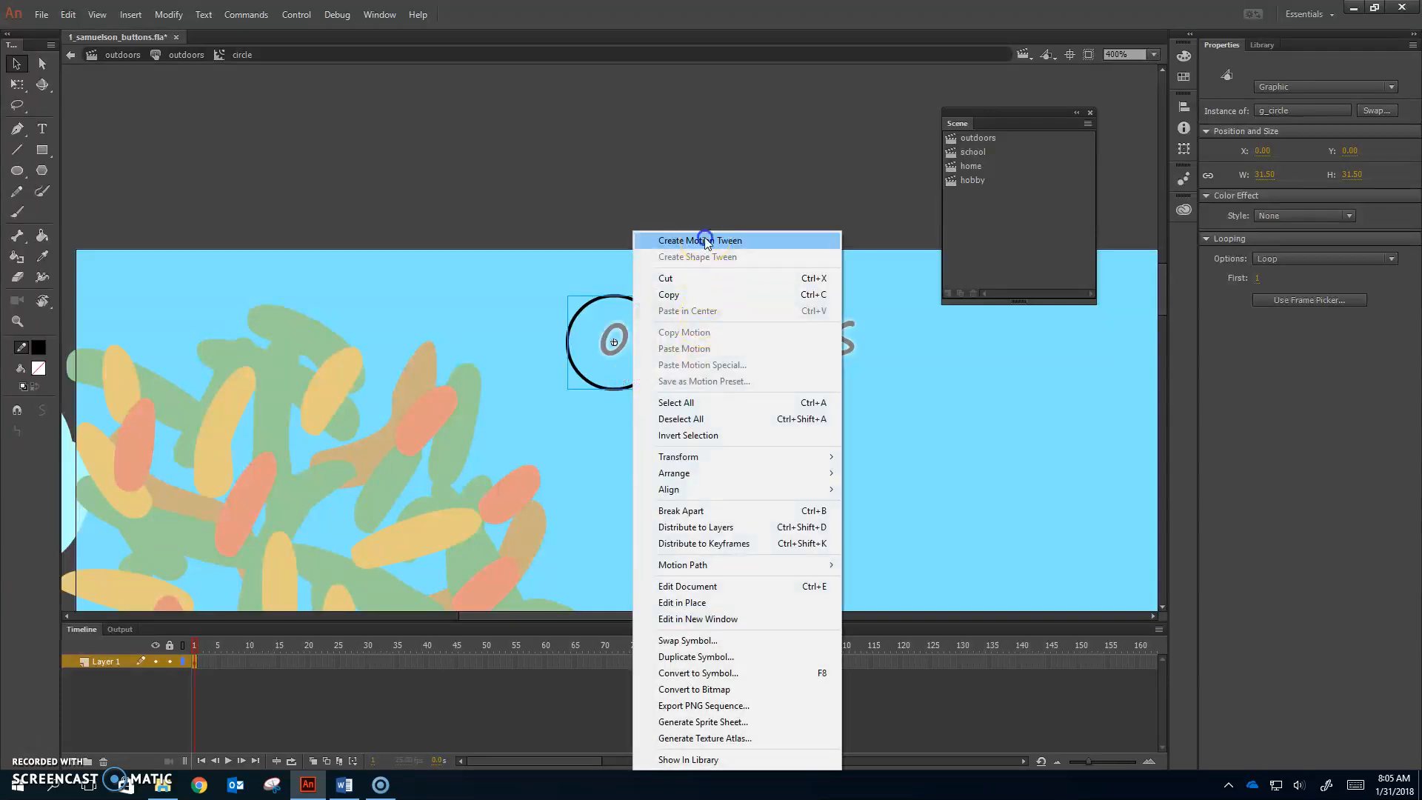
pyautogui.click(722, 237)
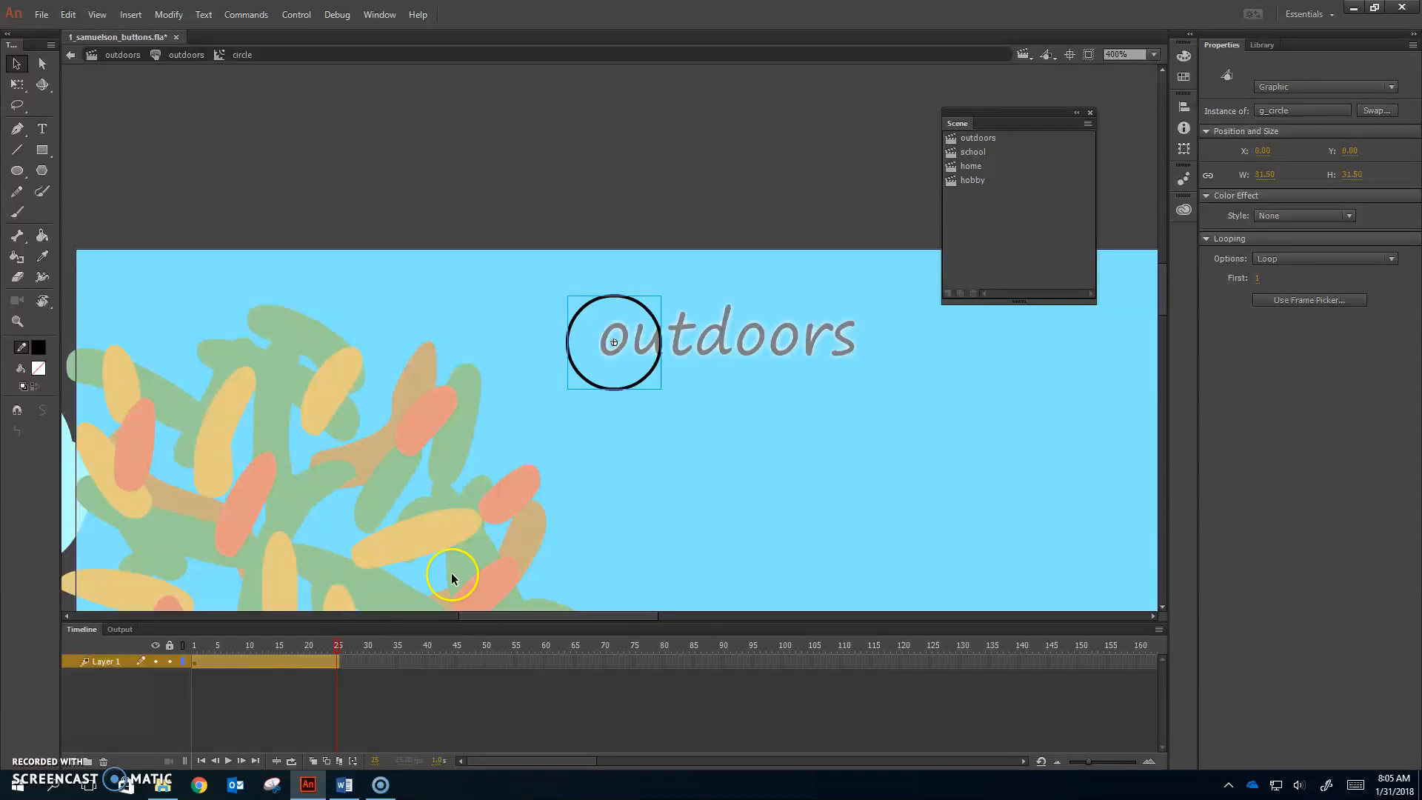
# Scale the circle down to a tiny ring around its centre at frame 25 and play back the tween.
pyautogui.click(17, 83)
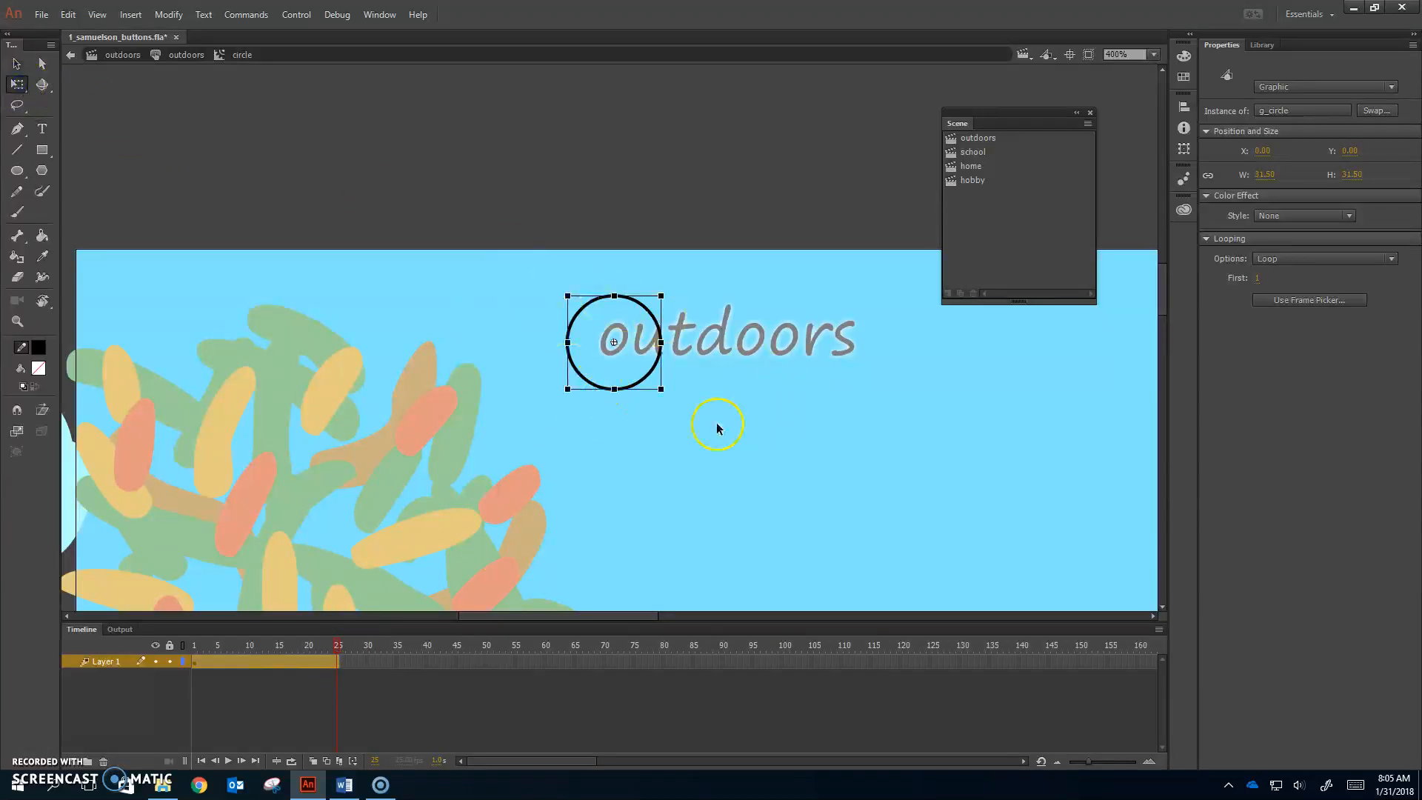
pyautogui.moveTo(659, 389); pyautogui.dragTo(632, 351)
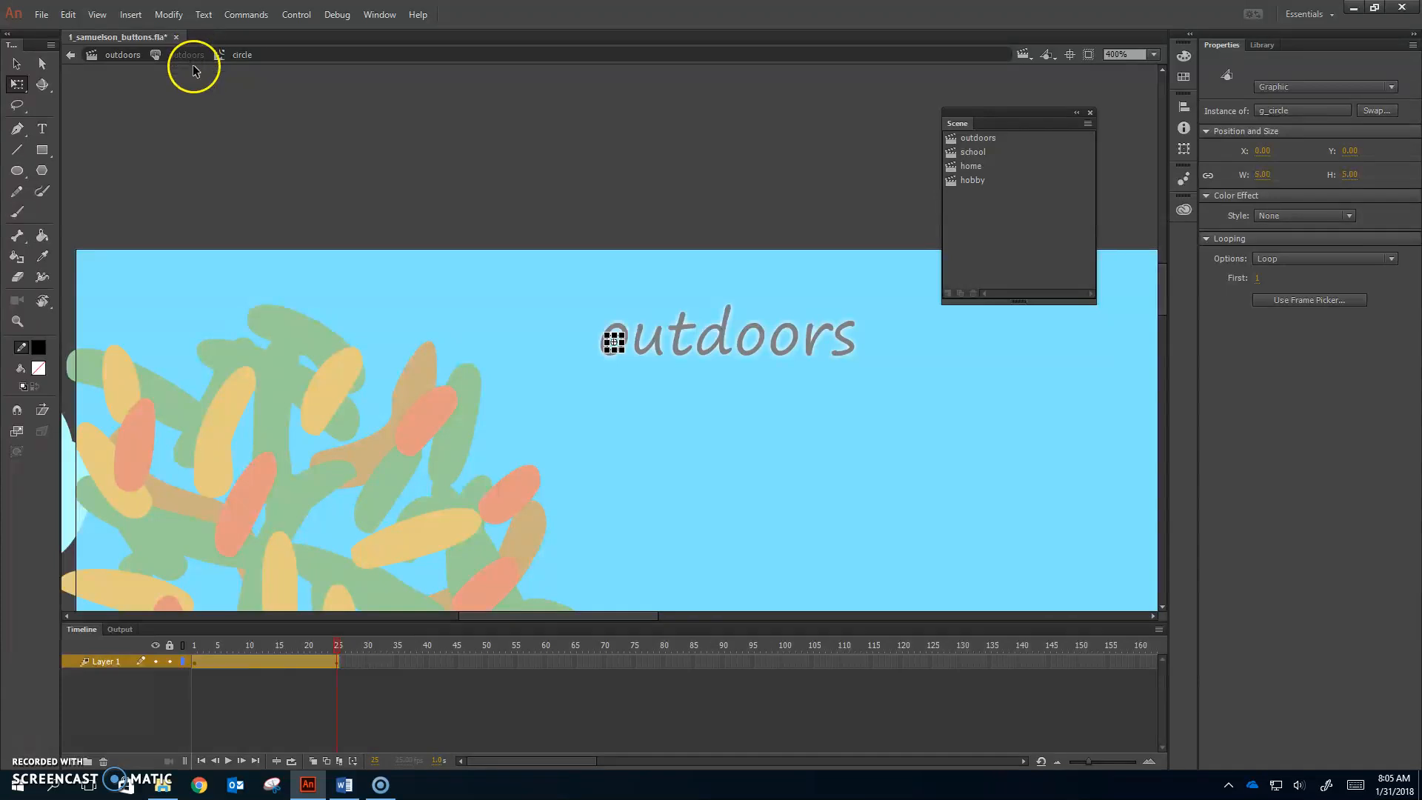
pyautogui.click(273, 656)
pyautogui.press('Return')
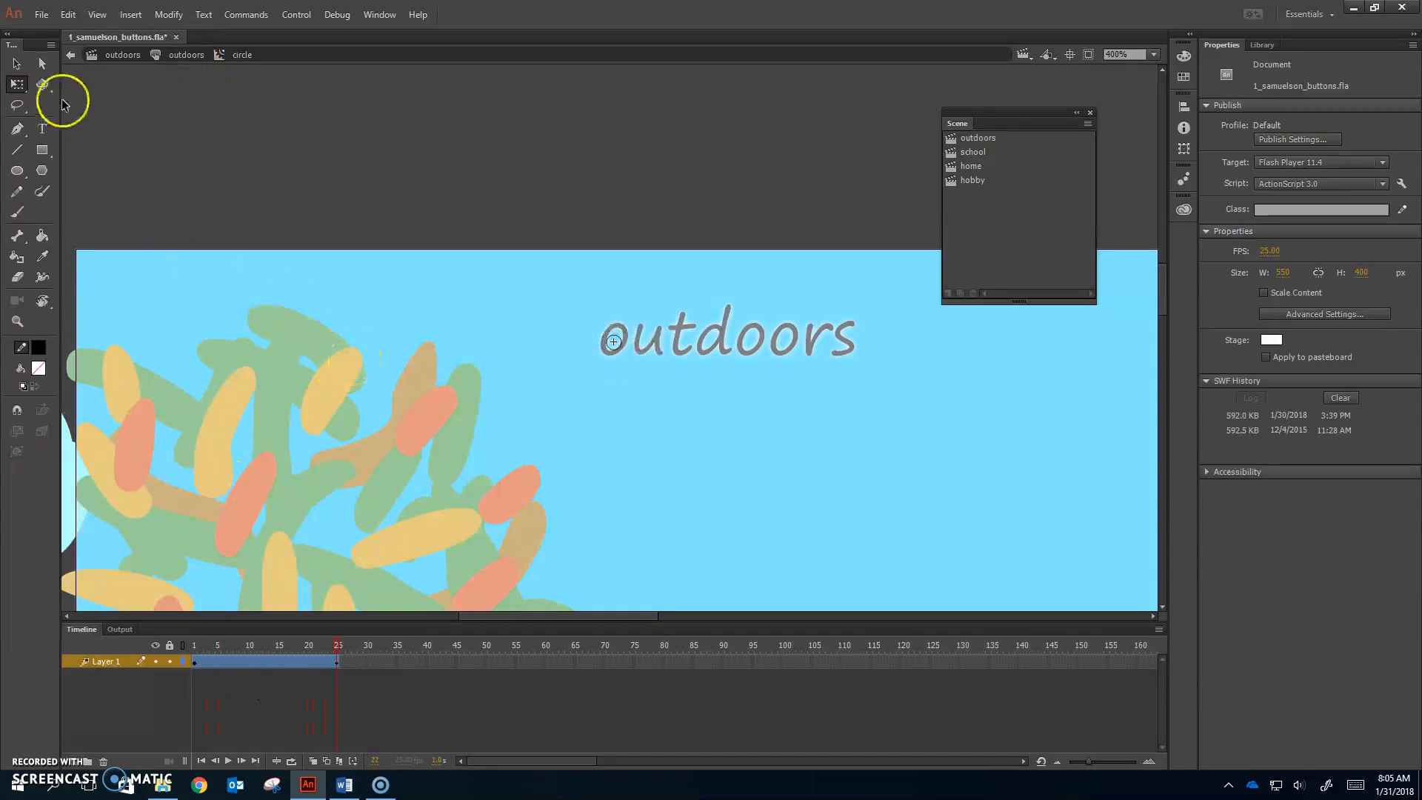
# Return to the outdoors scene and test it, checking the button's rollover animation.
pyautogui.click(123, 55)
pyautogui.click(317, 12)
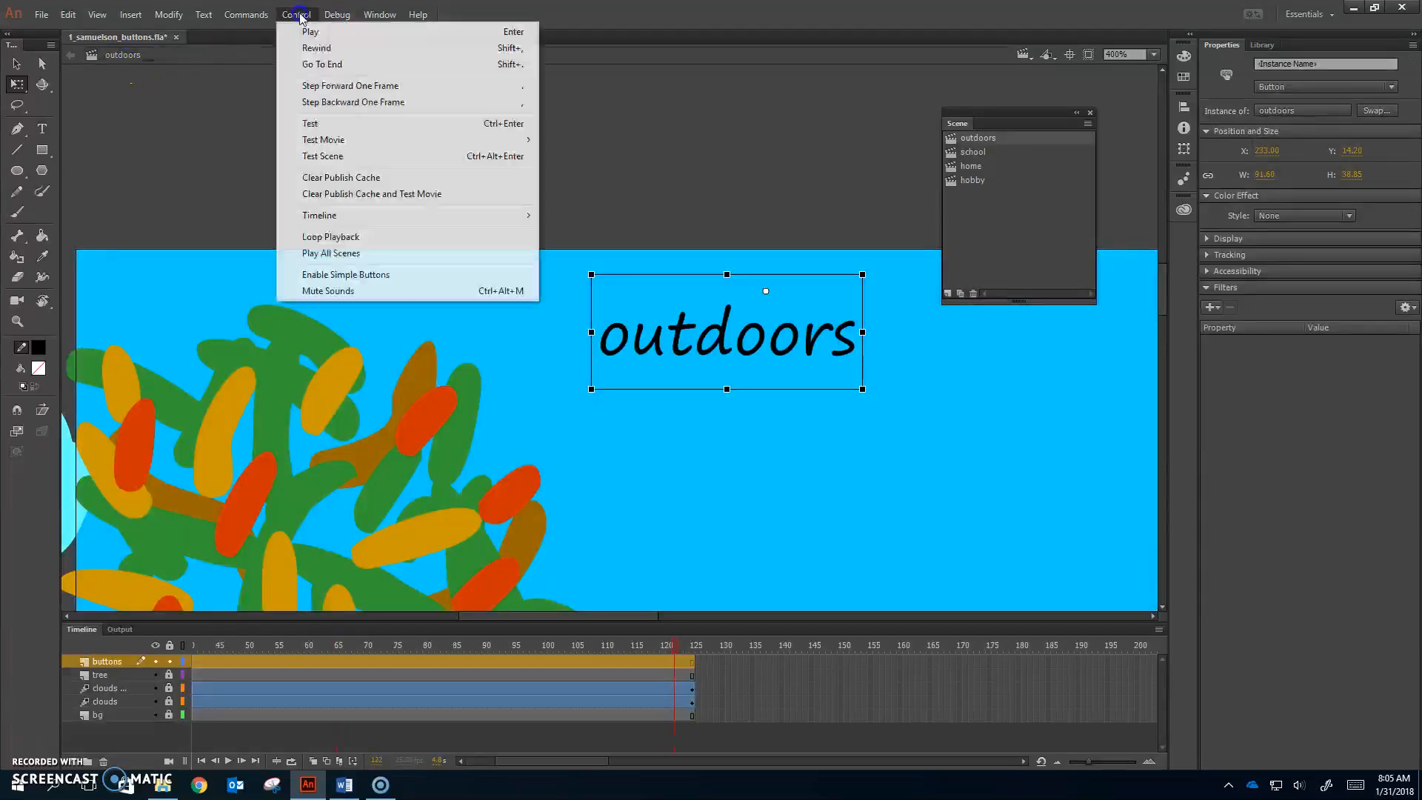
pyautogui.click(368, 157)
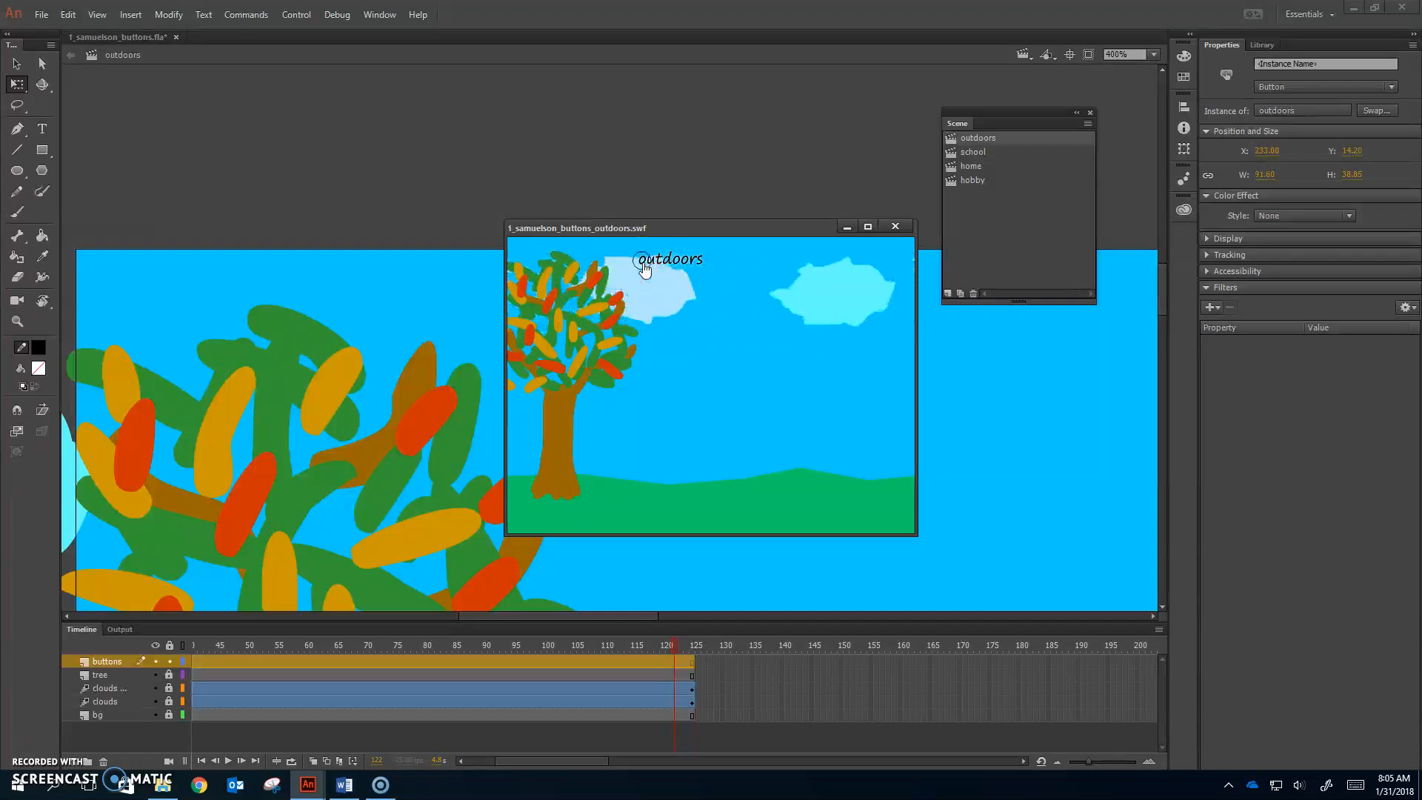
pyautogui.click(906, 228)
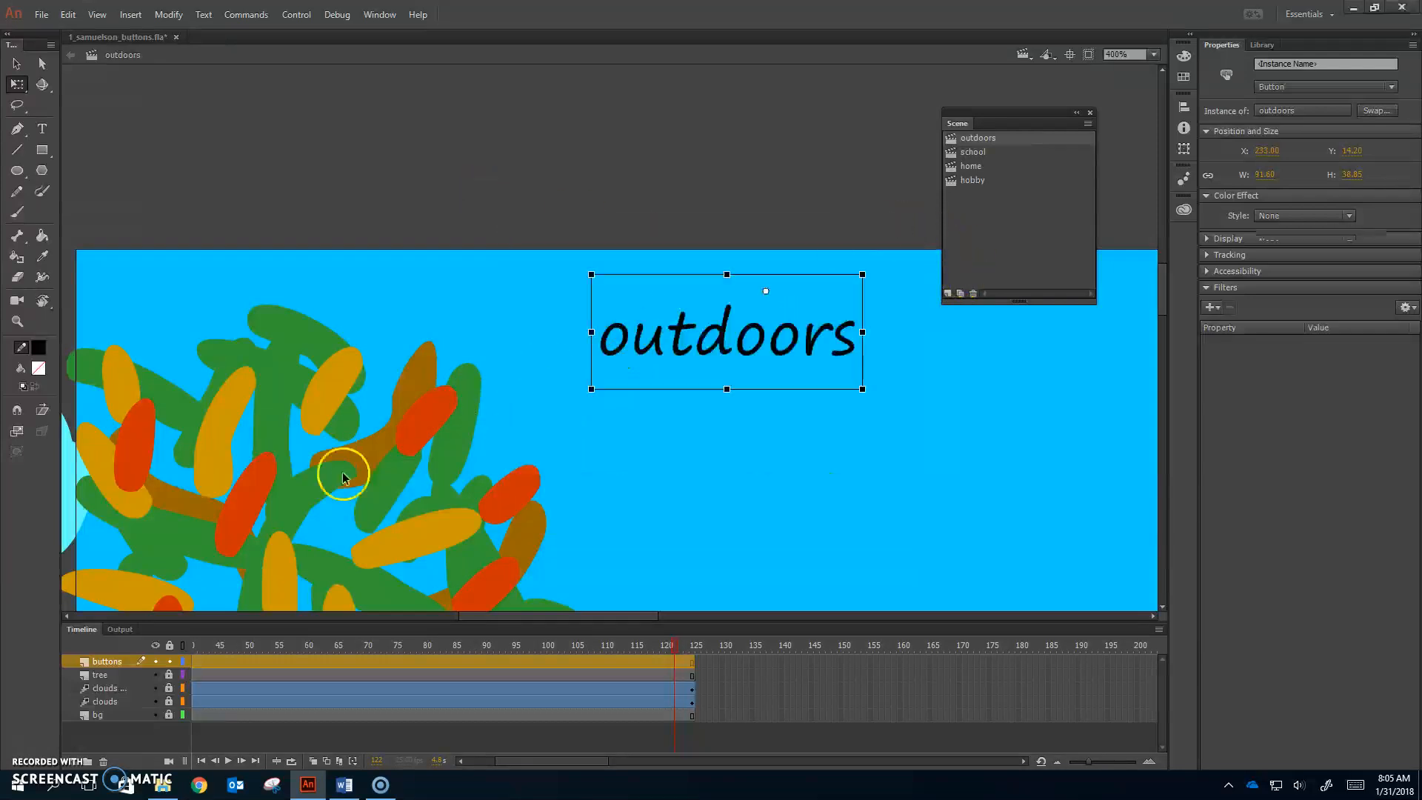
# Open the circle movie clip from the library, reverse the keyframes of its motion tween and play it back.
pyautogui.click(1264, 44)
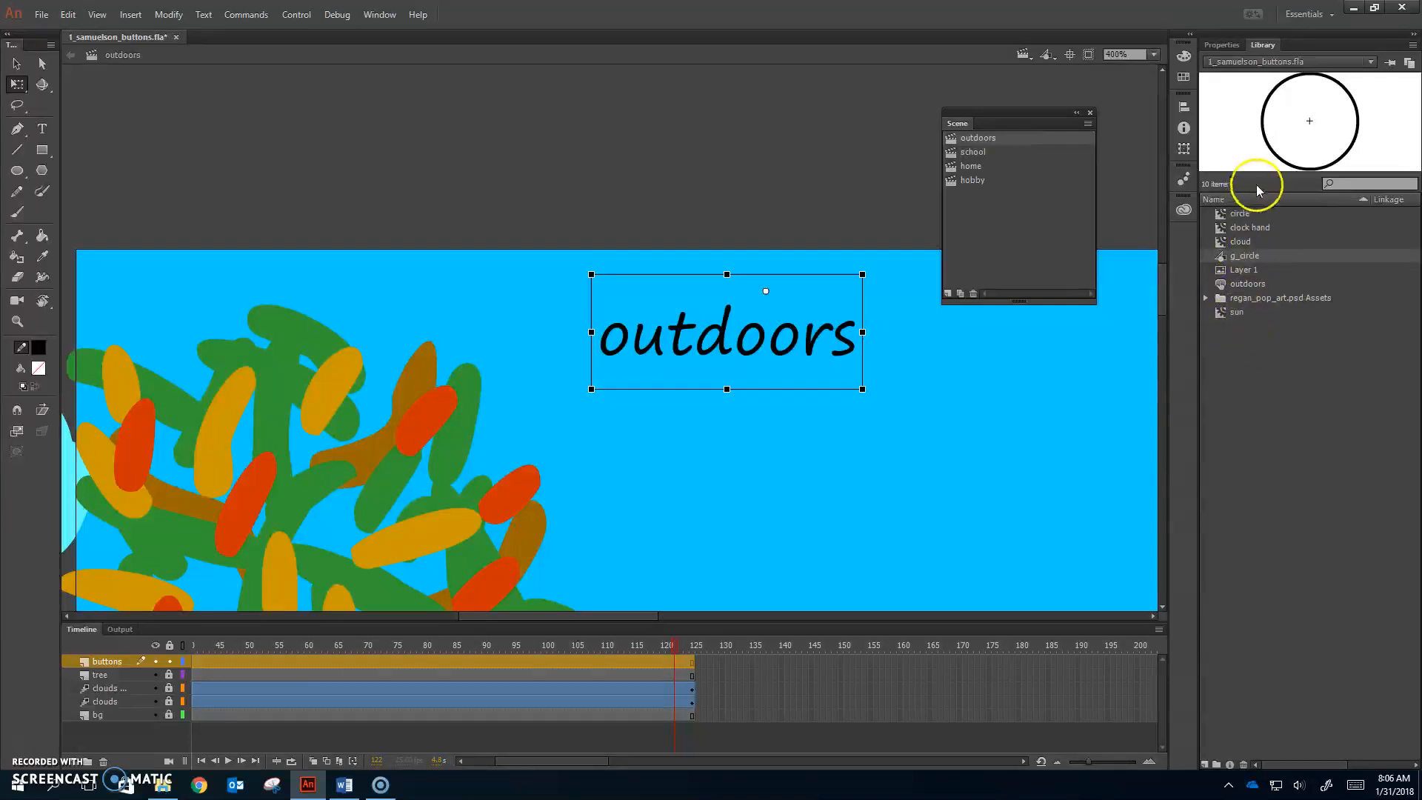
pyautogui.click(1238, 216)
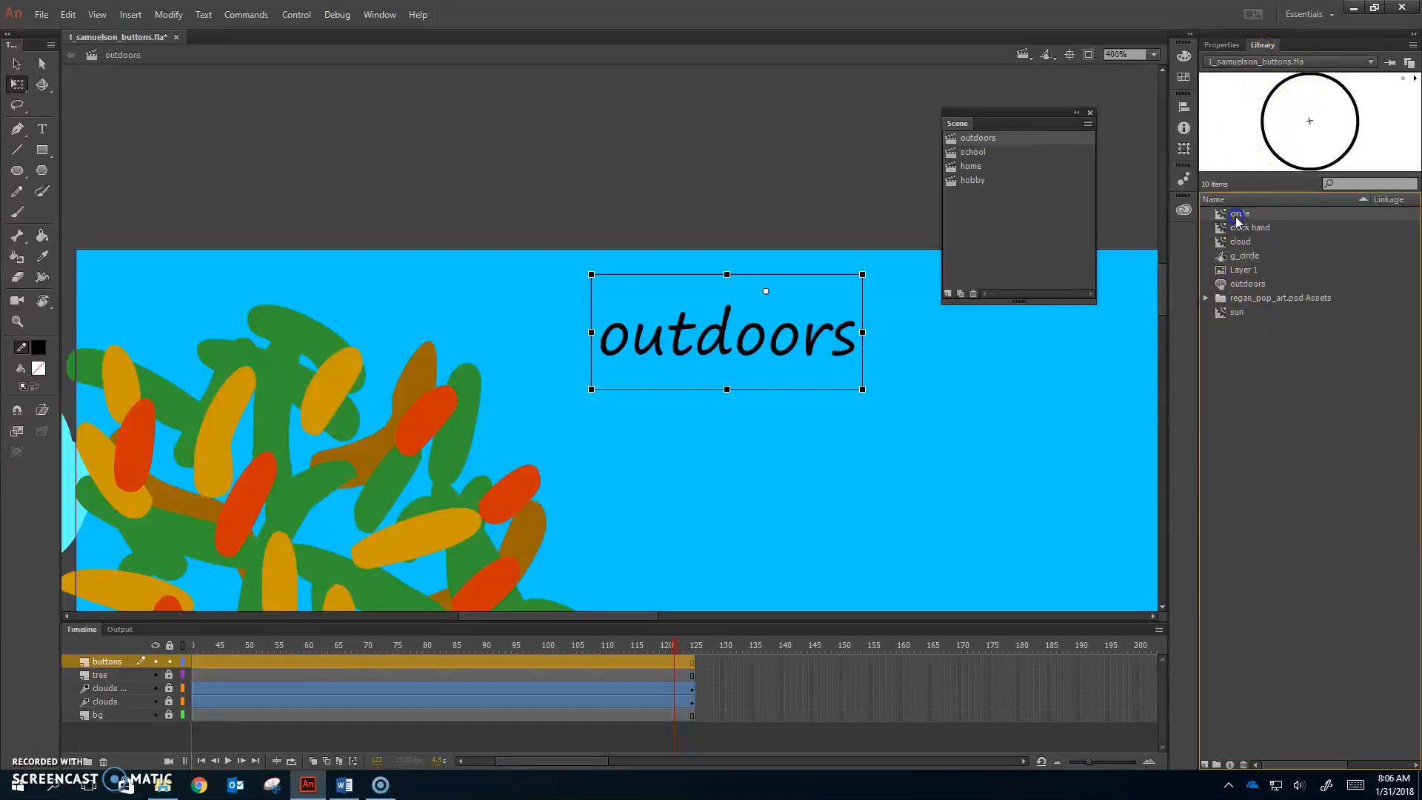
pyautogui.doubleClick(1221, 215)
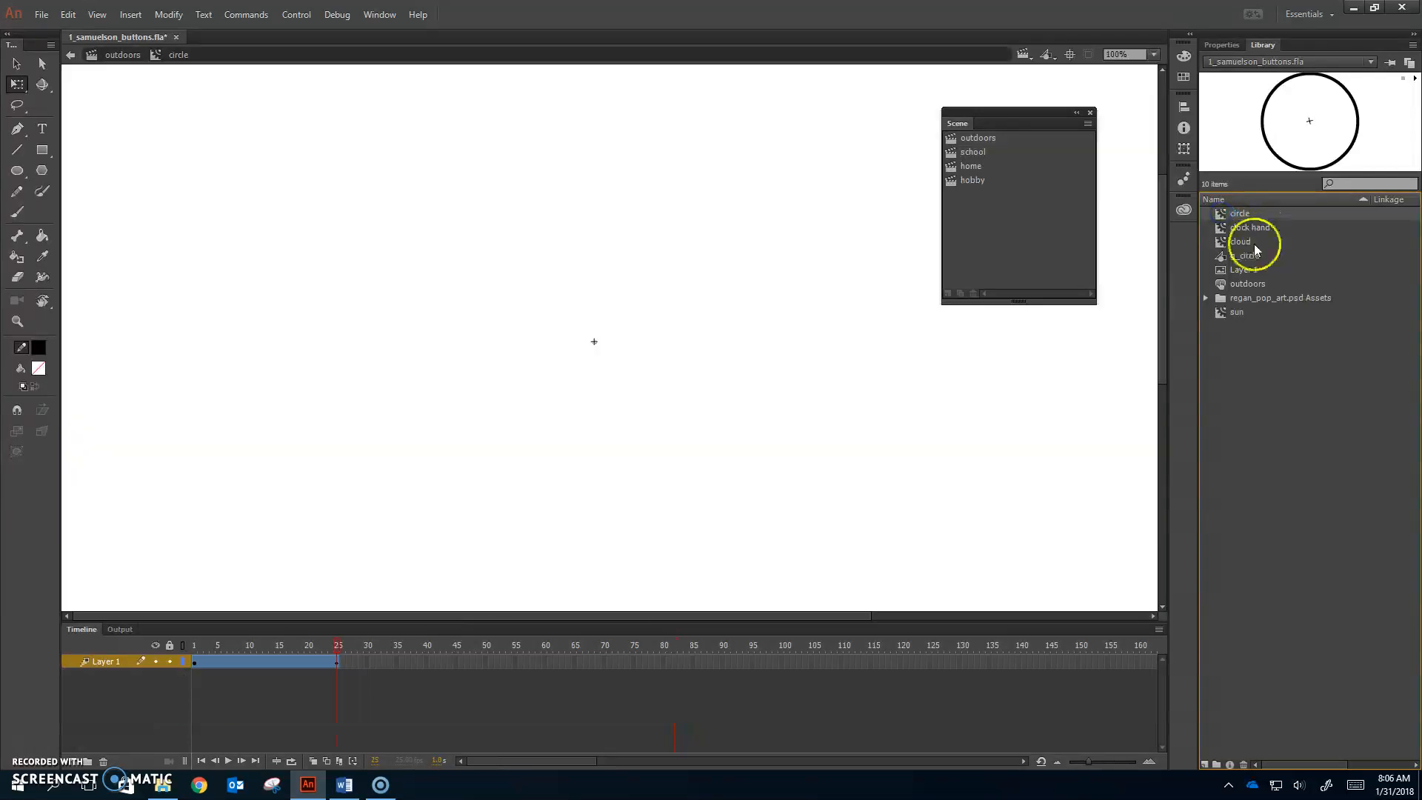
pyautogui.click(255, 660)
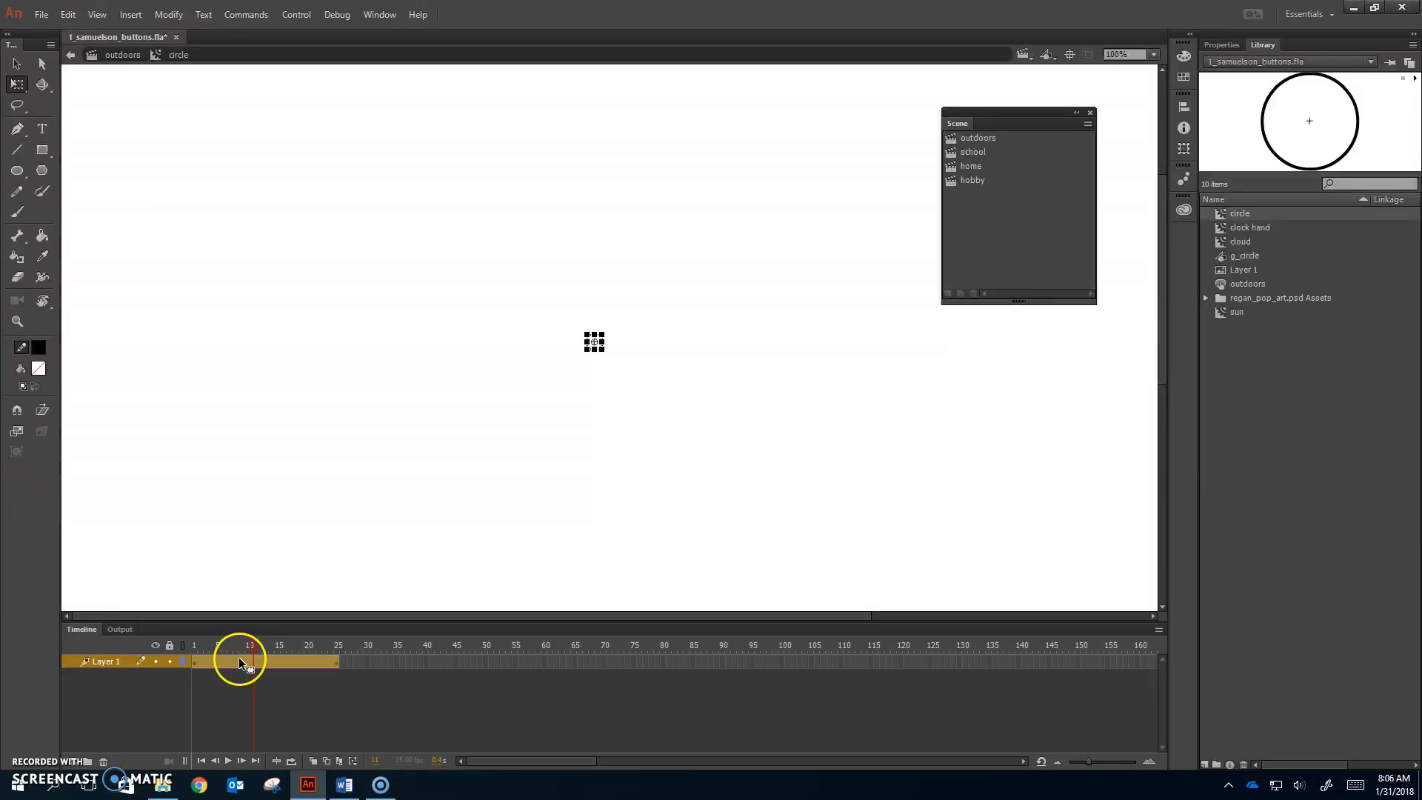
pyautogui.rightClick(238, 657)
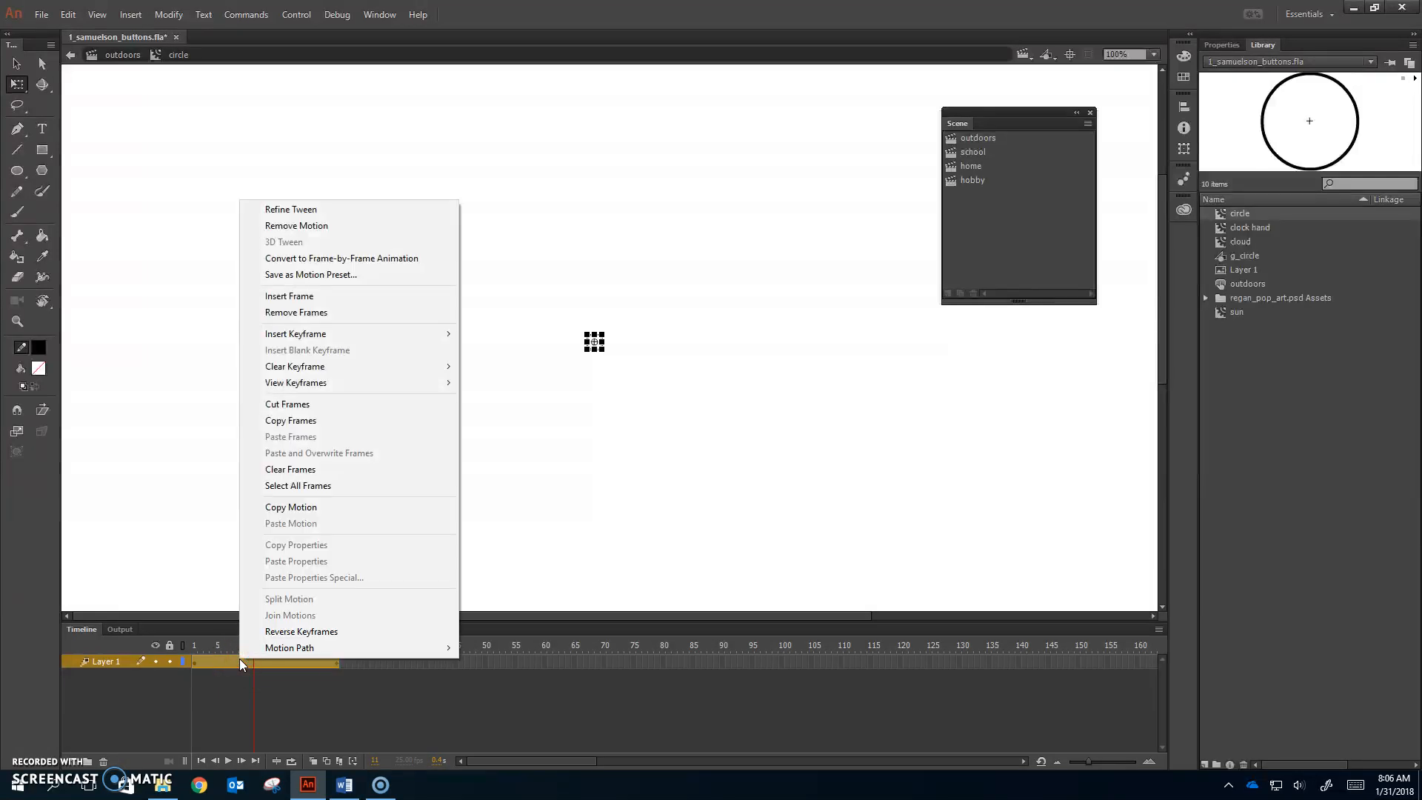
pyautogui.click(271, 634)
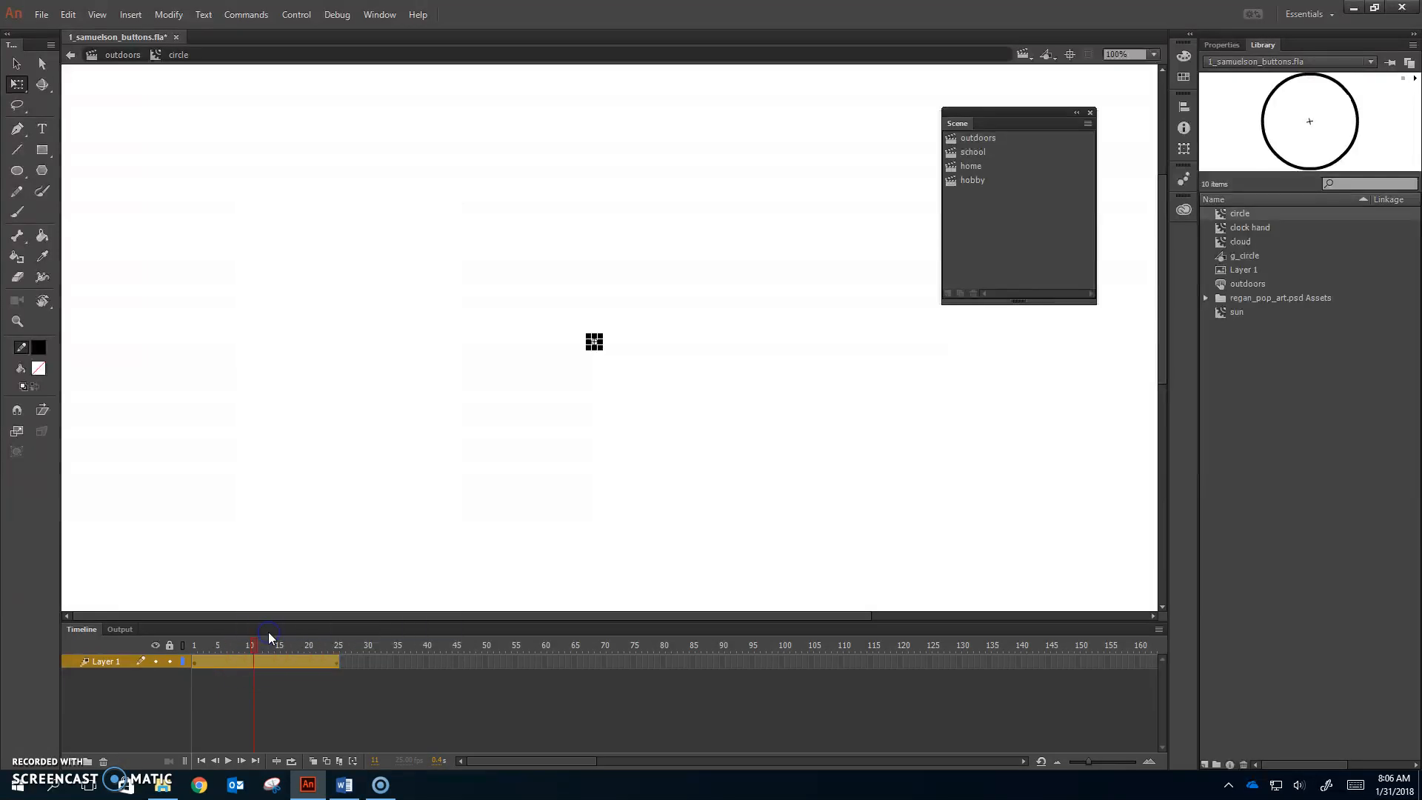
pyautogui.click(193, 644)
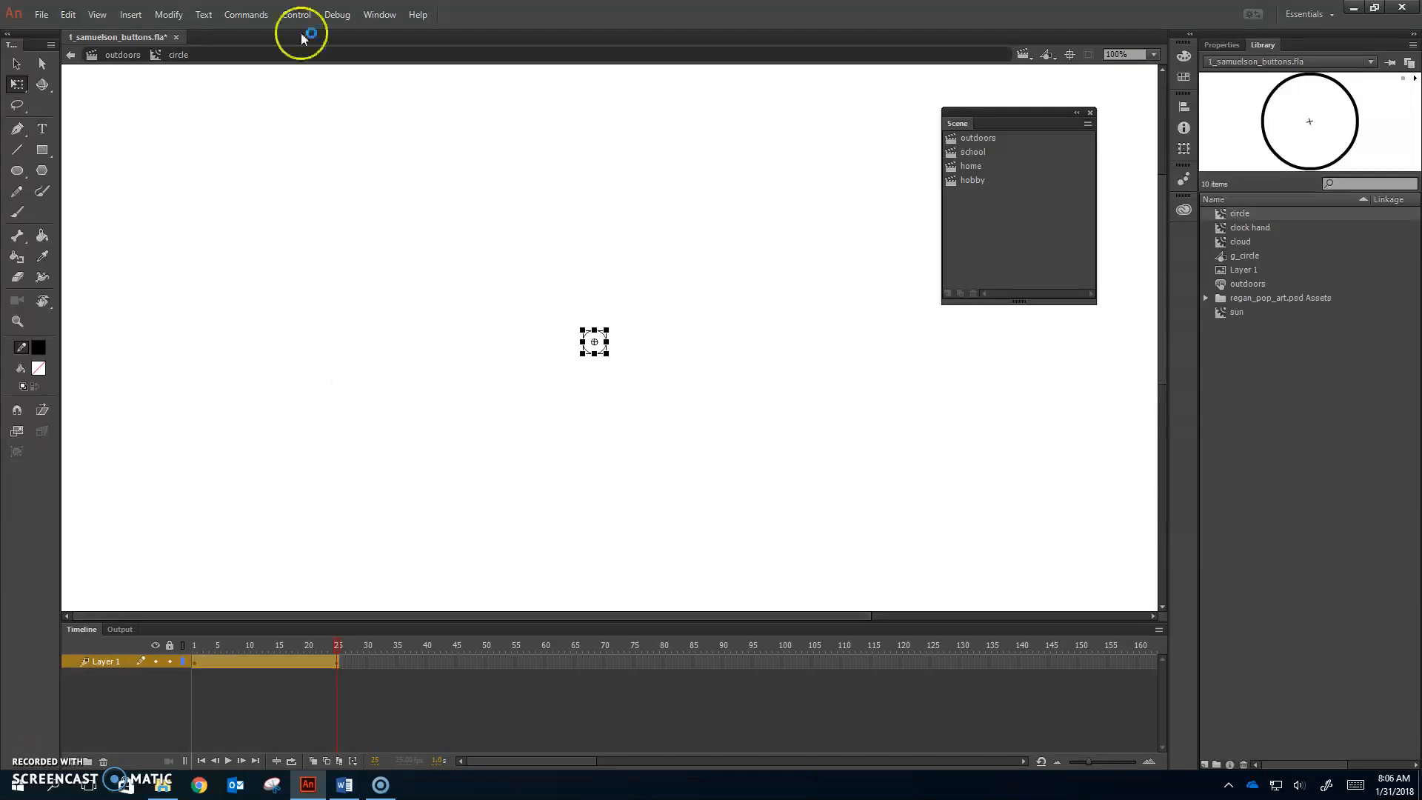
# Return to the outdoors scene and test it to check the reversed circle animation on the button's rollover.
pyautogui.click(118, 54)
pyautogui.click(294, 15)
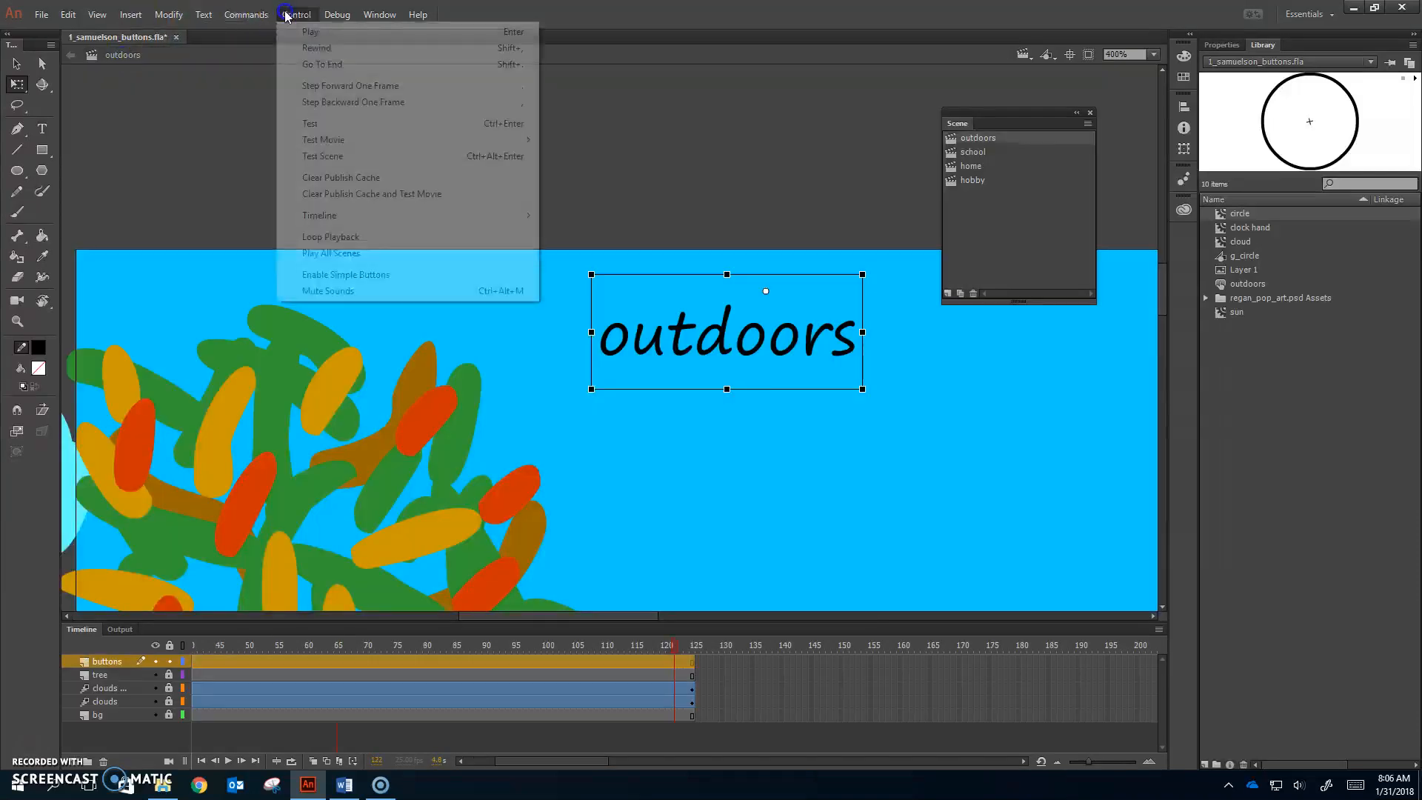
pyautogui.click(335, 156)
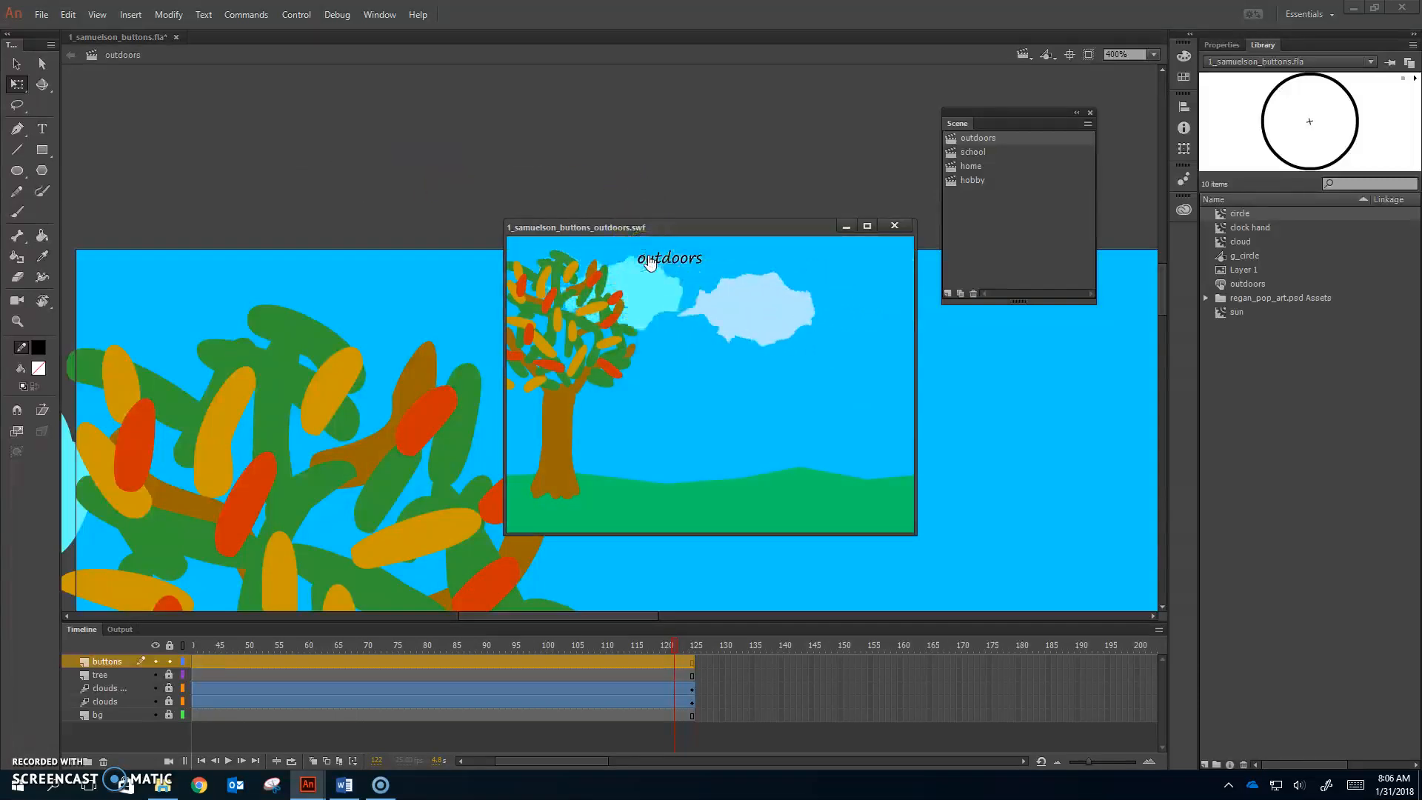
pyautogui.click(895, 225)
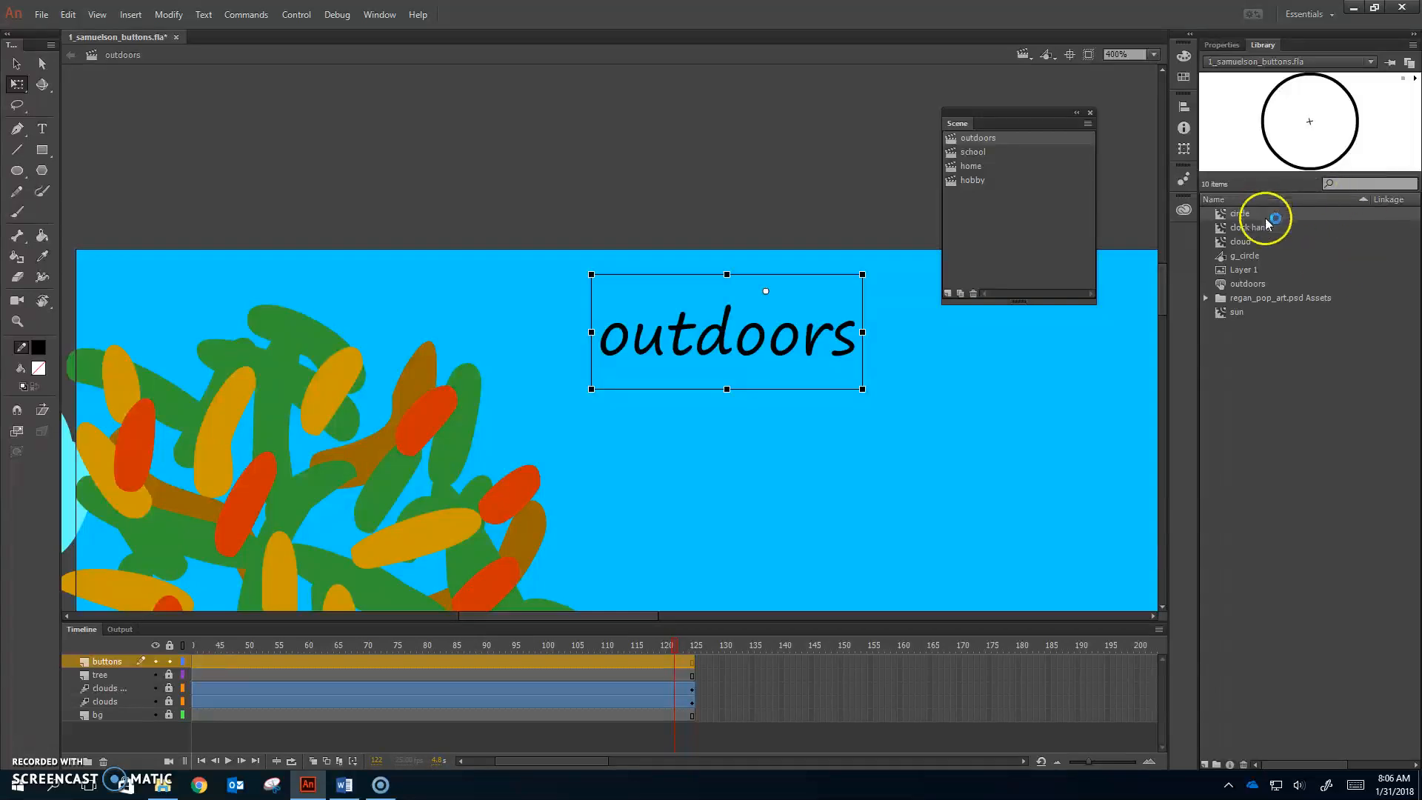
# Duplicate the outdoors button symbol in the library as a button named school.
pyautogui.click(1262, 284)
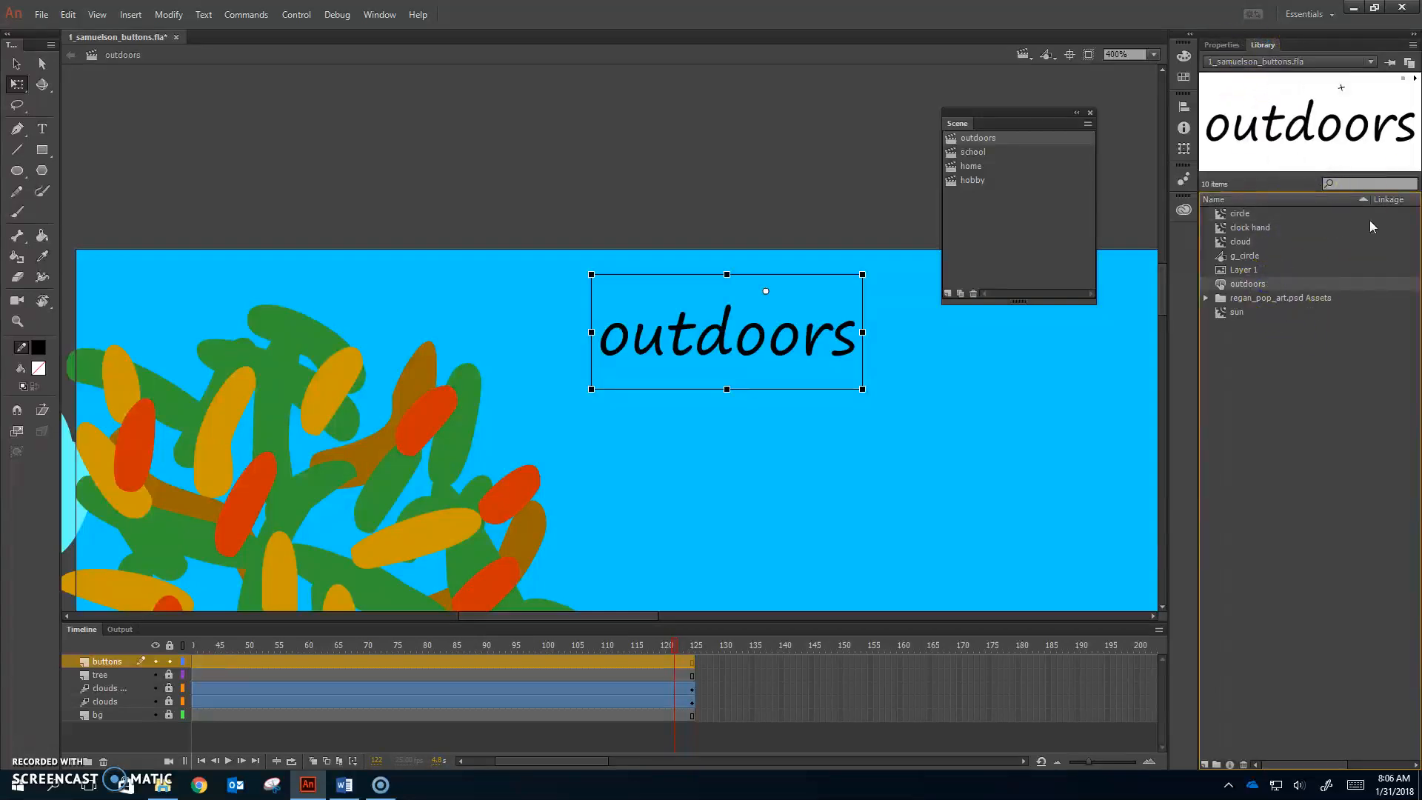
pyautogui.moveTo(1058, 112); pyautogui.dragTo(1086, 75)
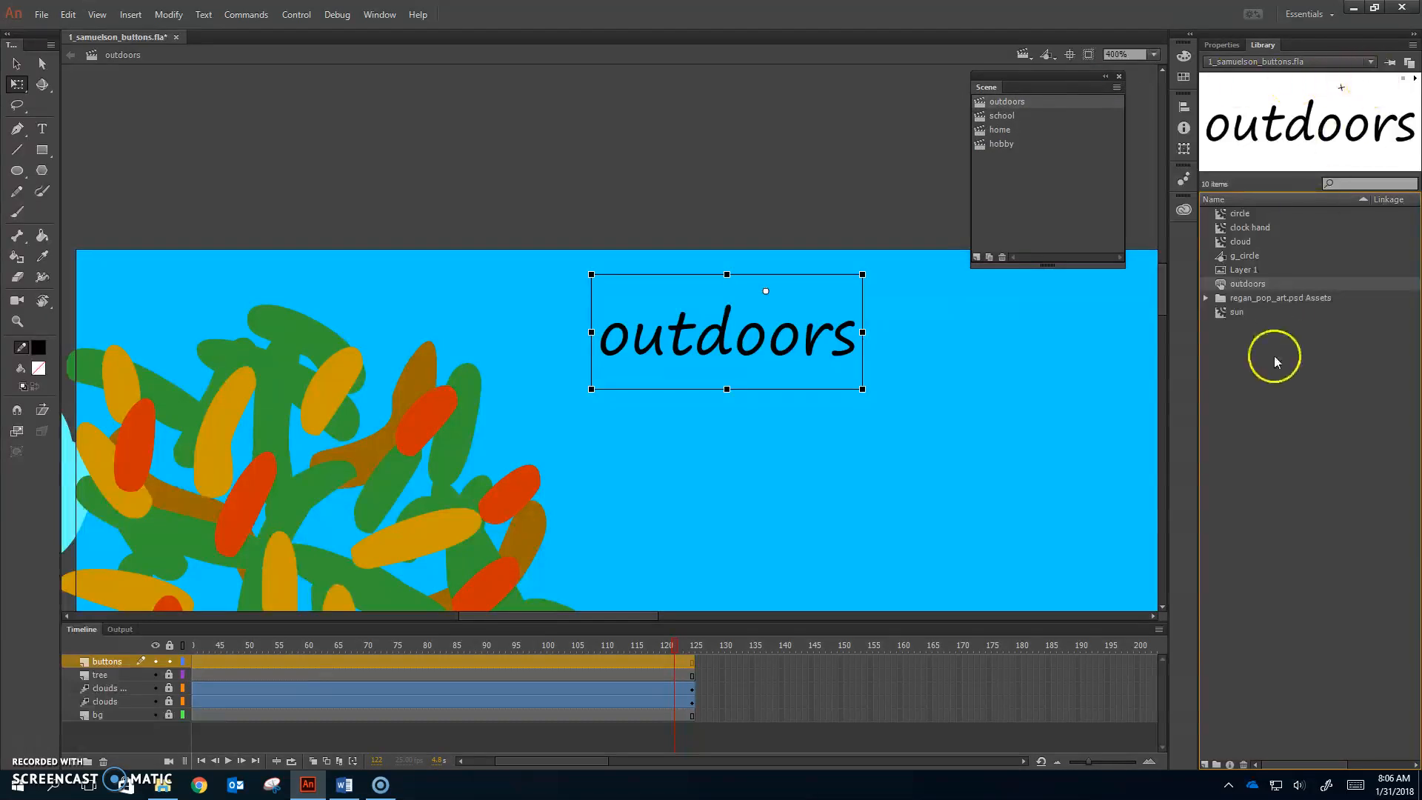
pyautogui.rightClick(1257, 286)
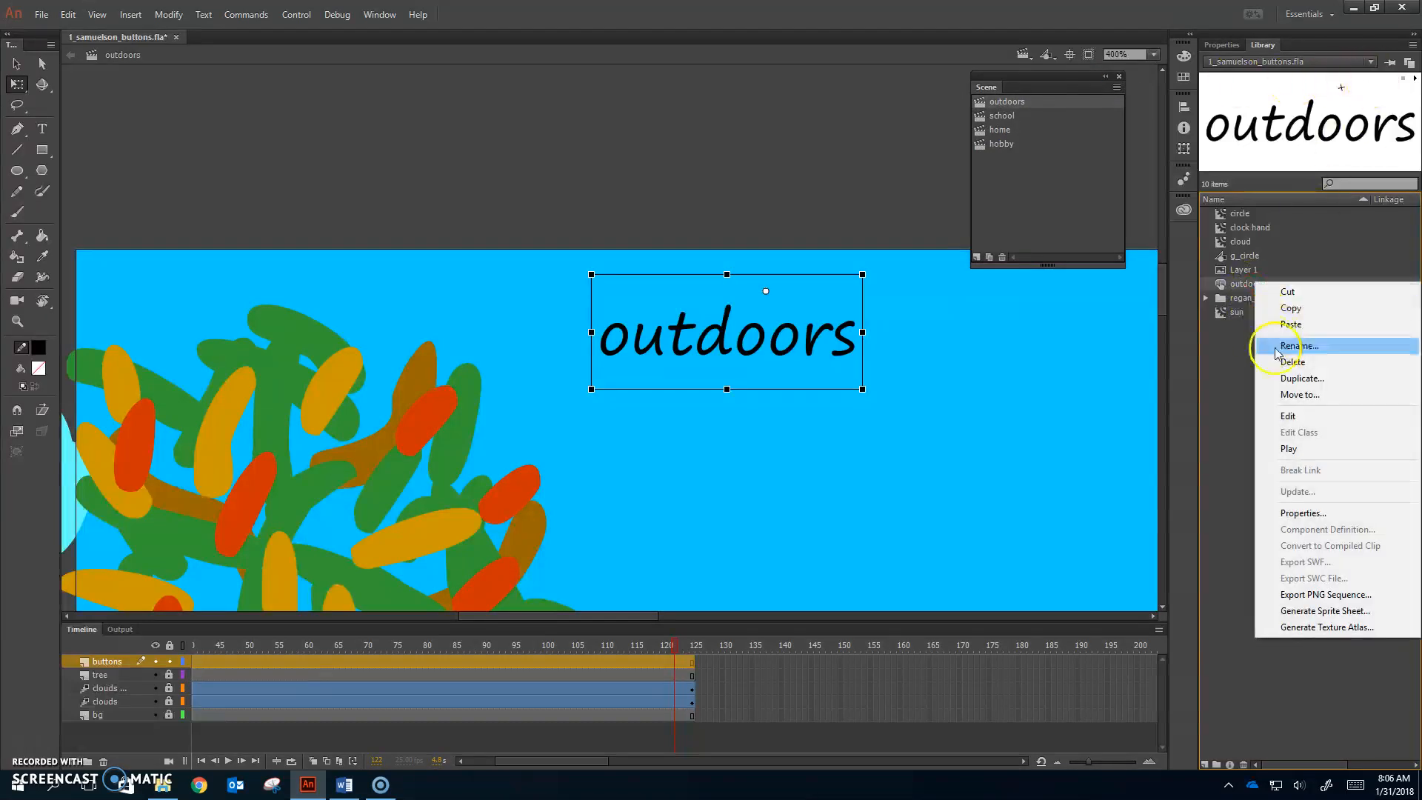
pyautogui.click(1285, 379)
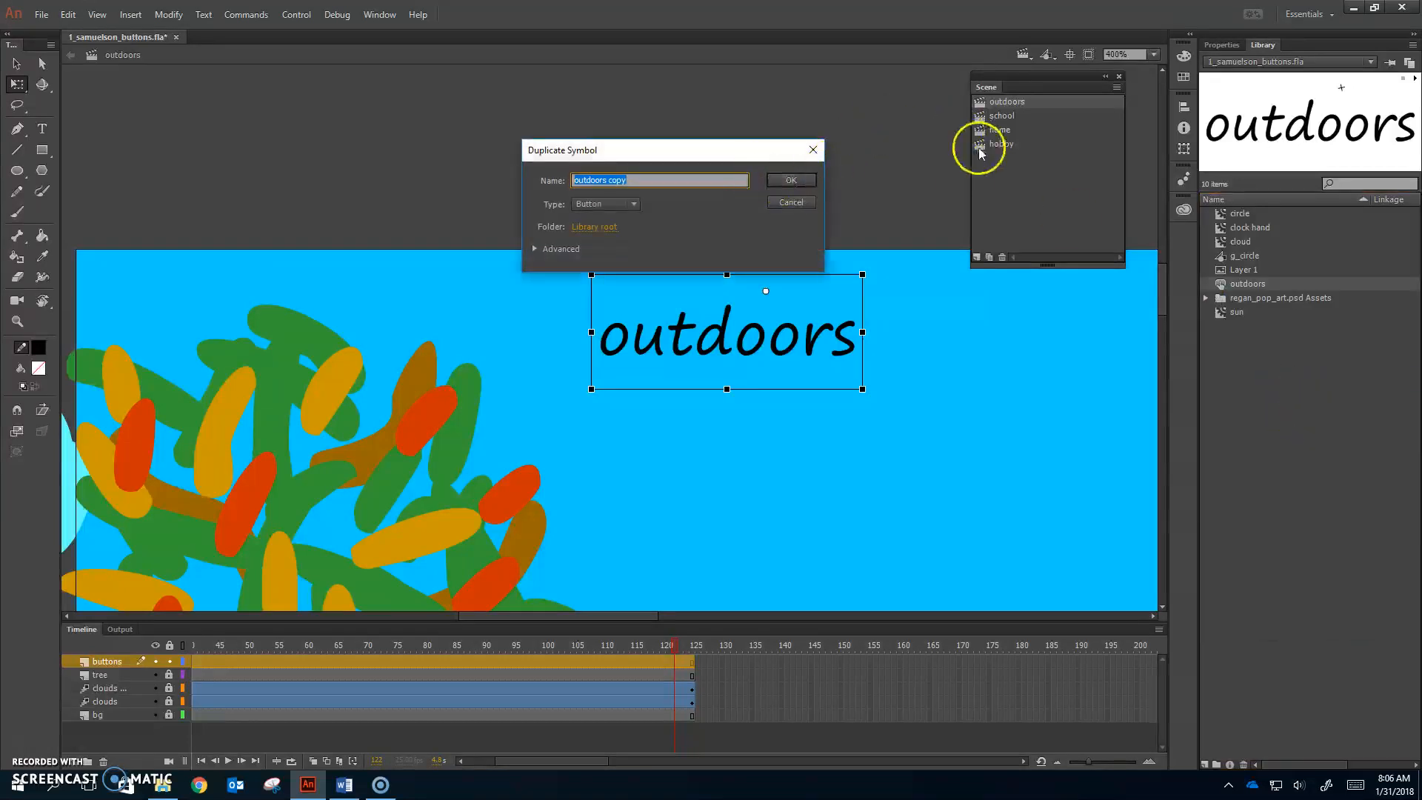
pyautogui.press('Return')
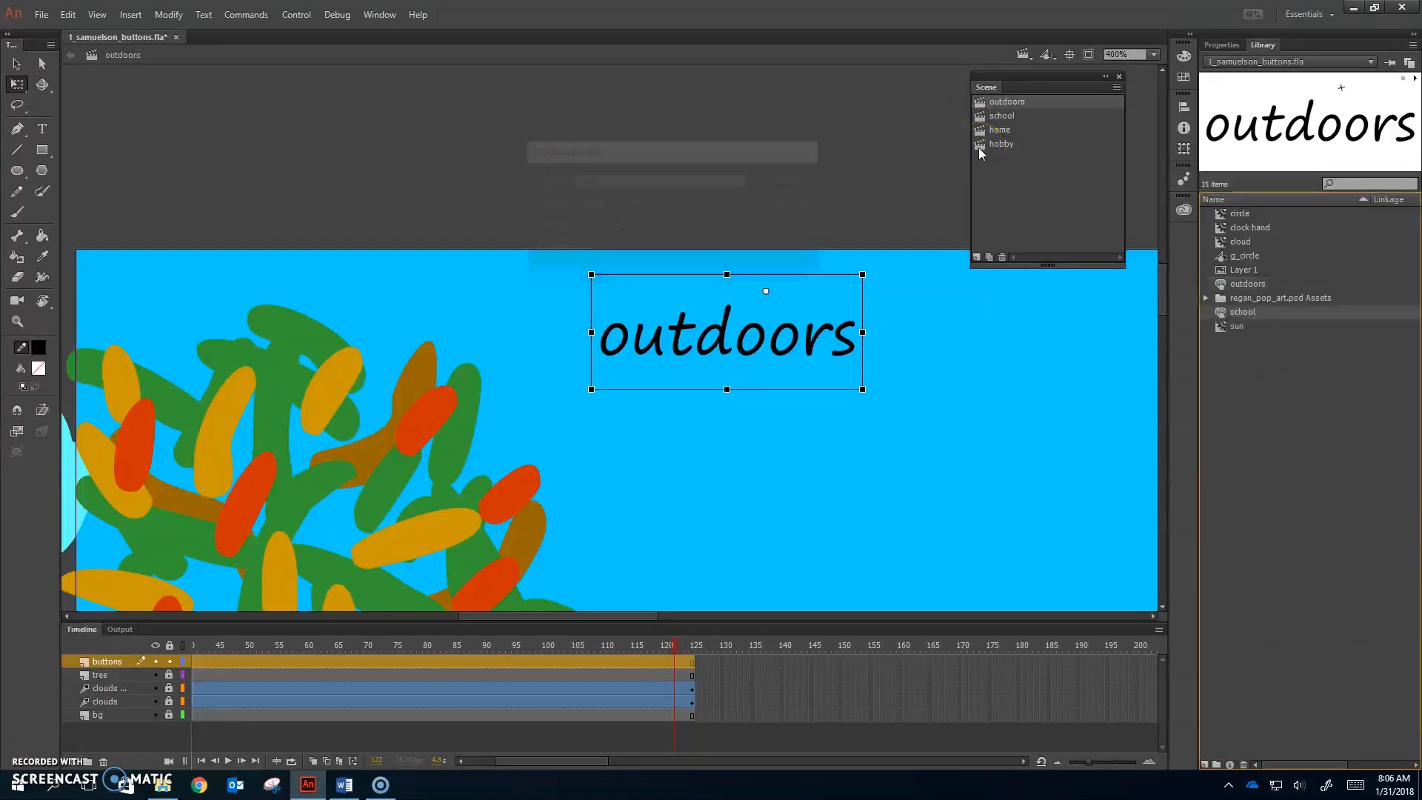
# Open the school button and replace the text in its Up and Over frames on Layer 1 with "school".
pyautogui.doubleClick(1260, 320)
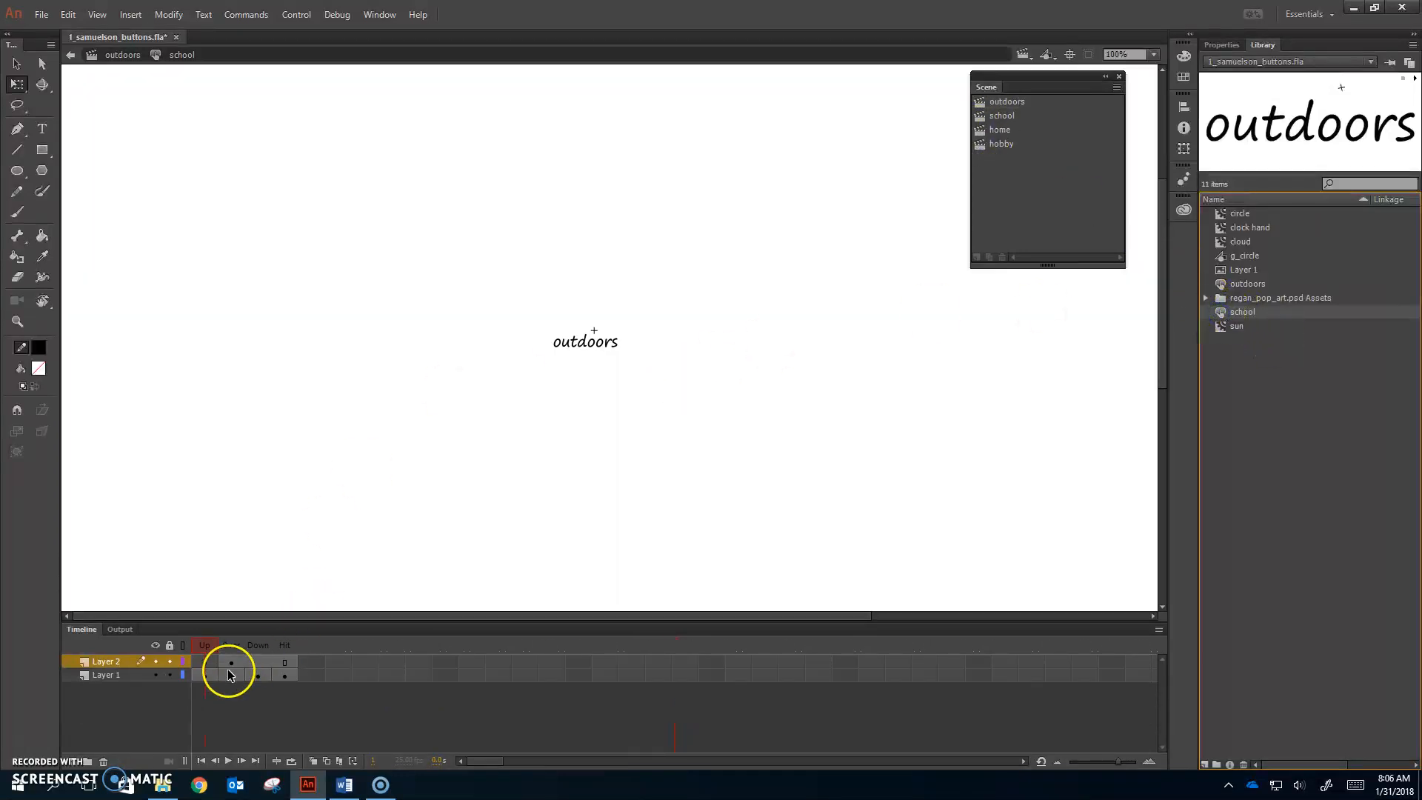
pyautogui.click(205, 675)
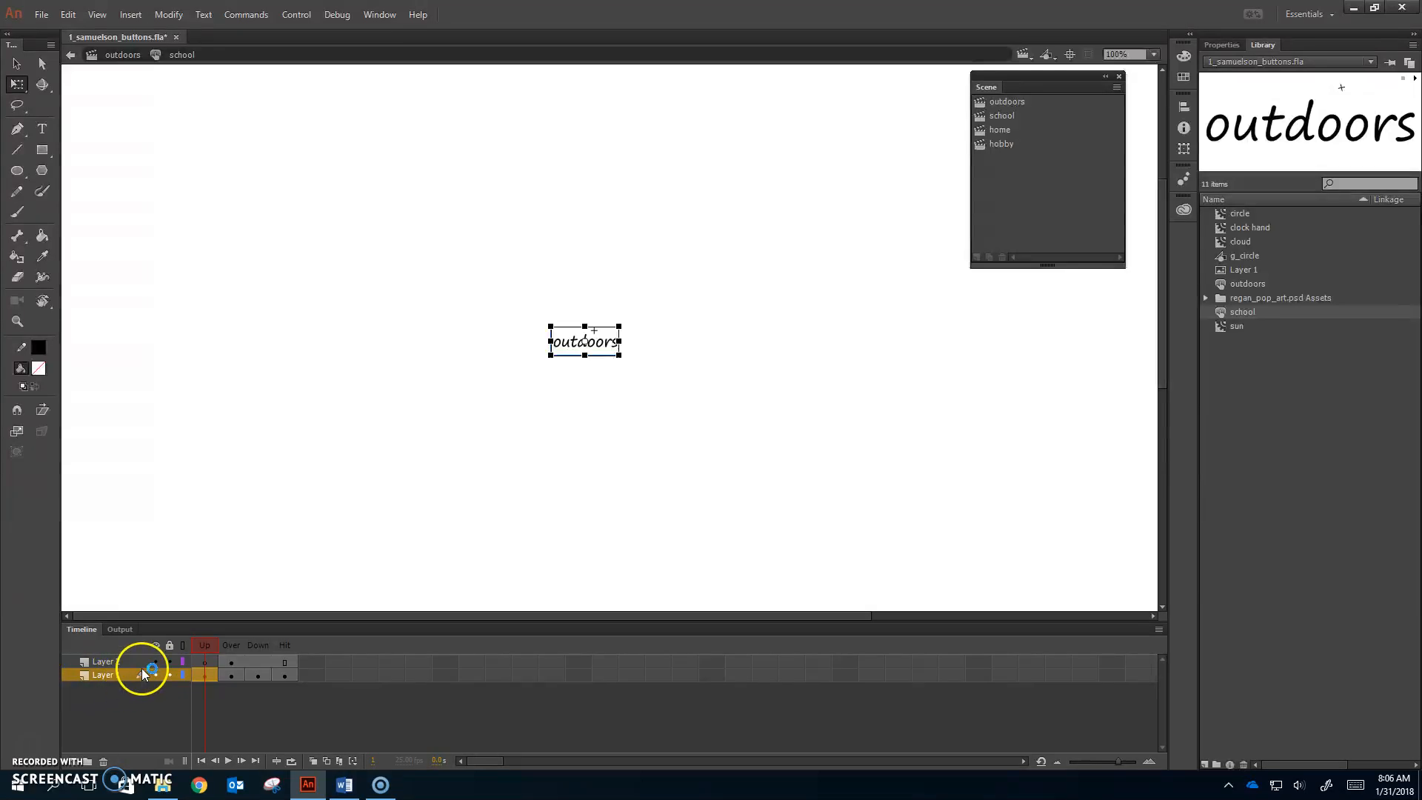
pyautogui.doubleClick(590, 345)
pyautogui.doubleClick(589, 345)
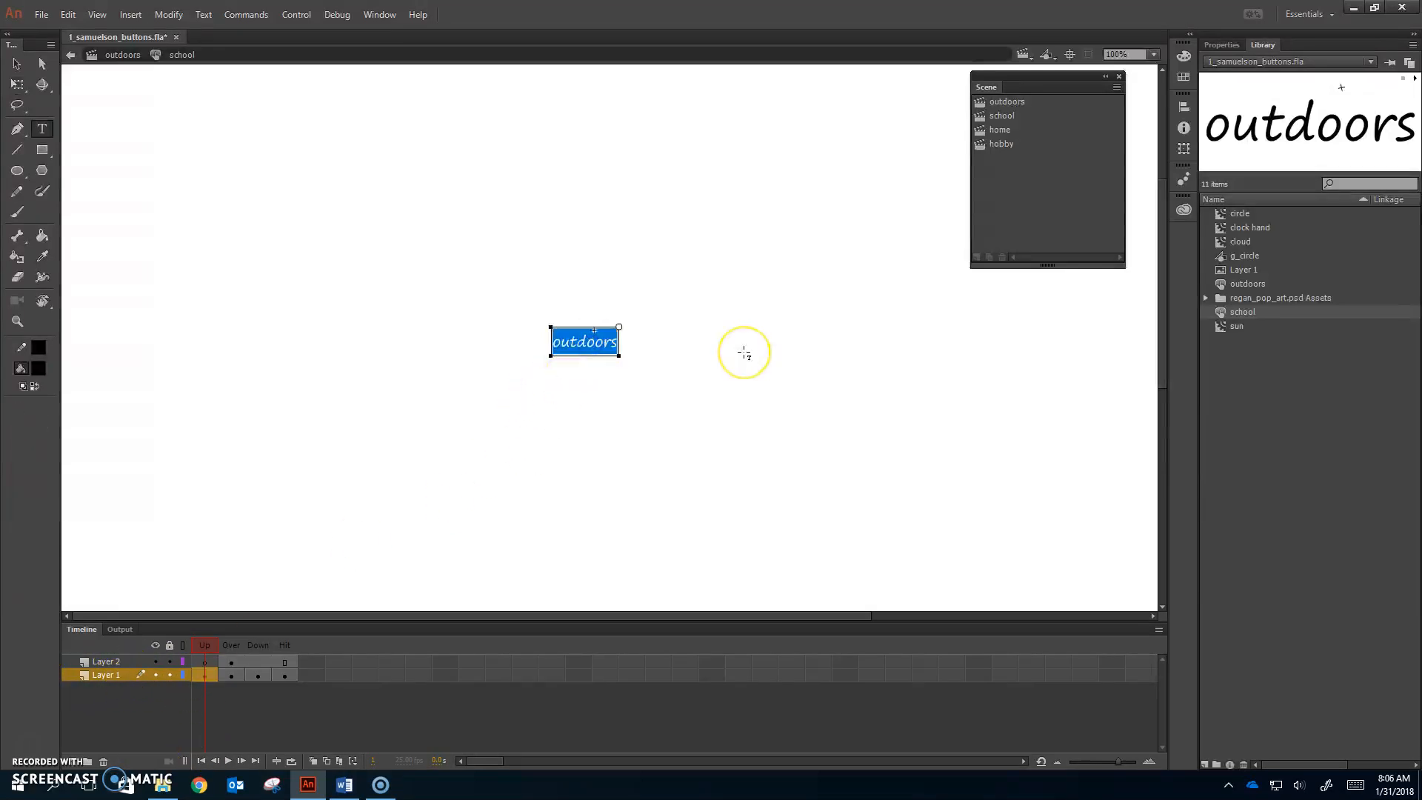
pyautogui.write('school')
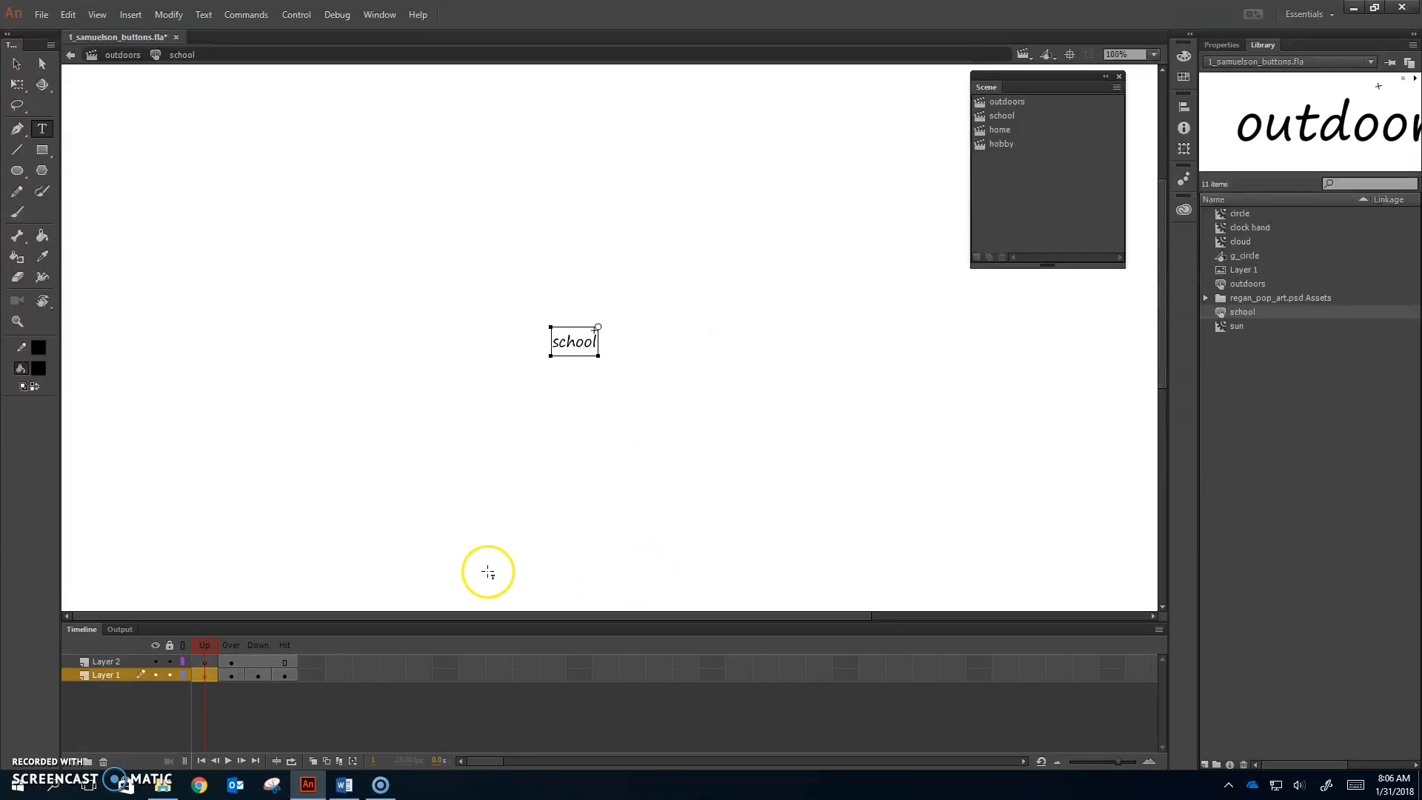
pyautogui.click(231, 675)
pyautogui.doubleClick(601, 342)
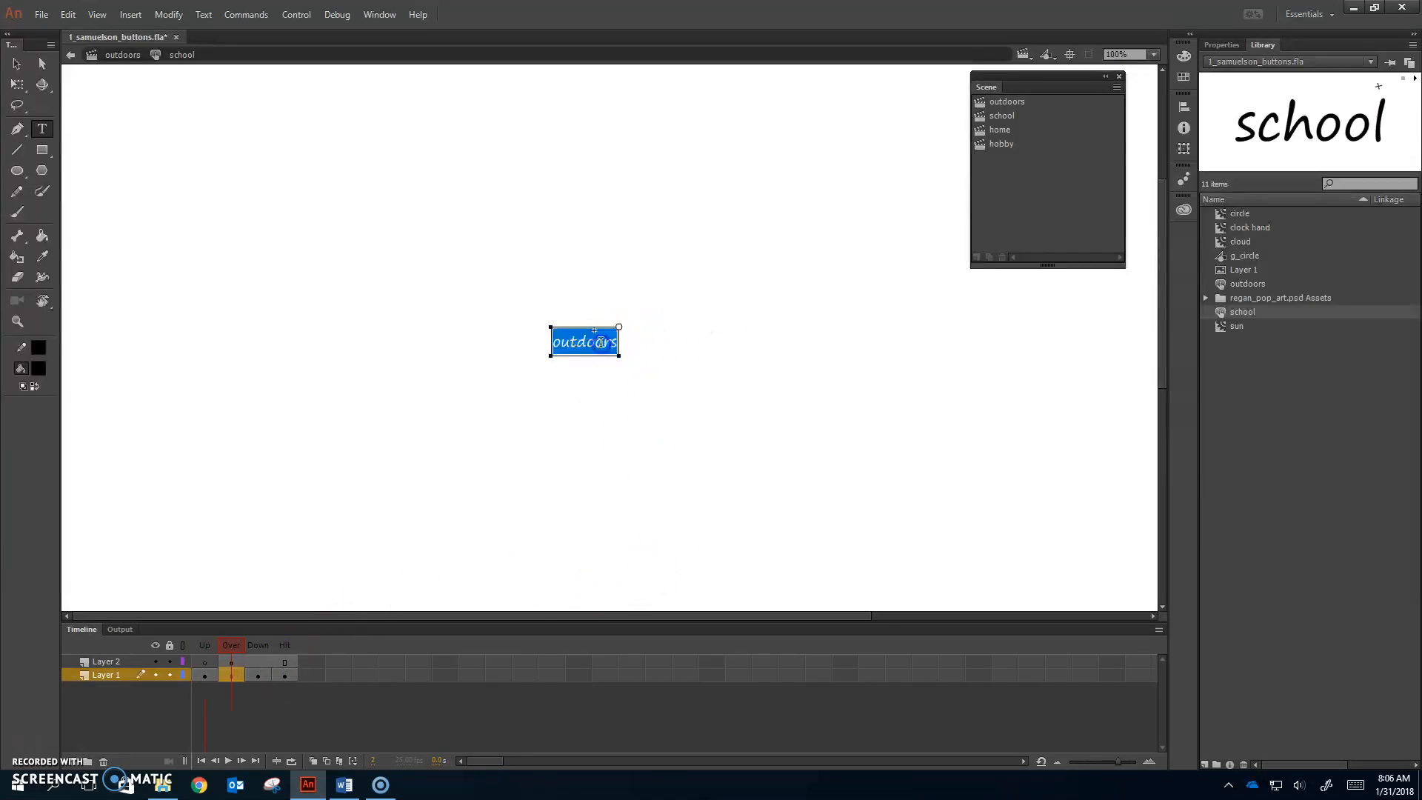
pyautogui.write('school')
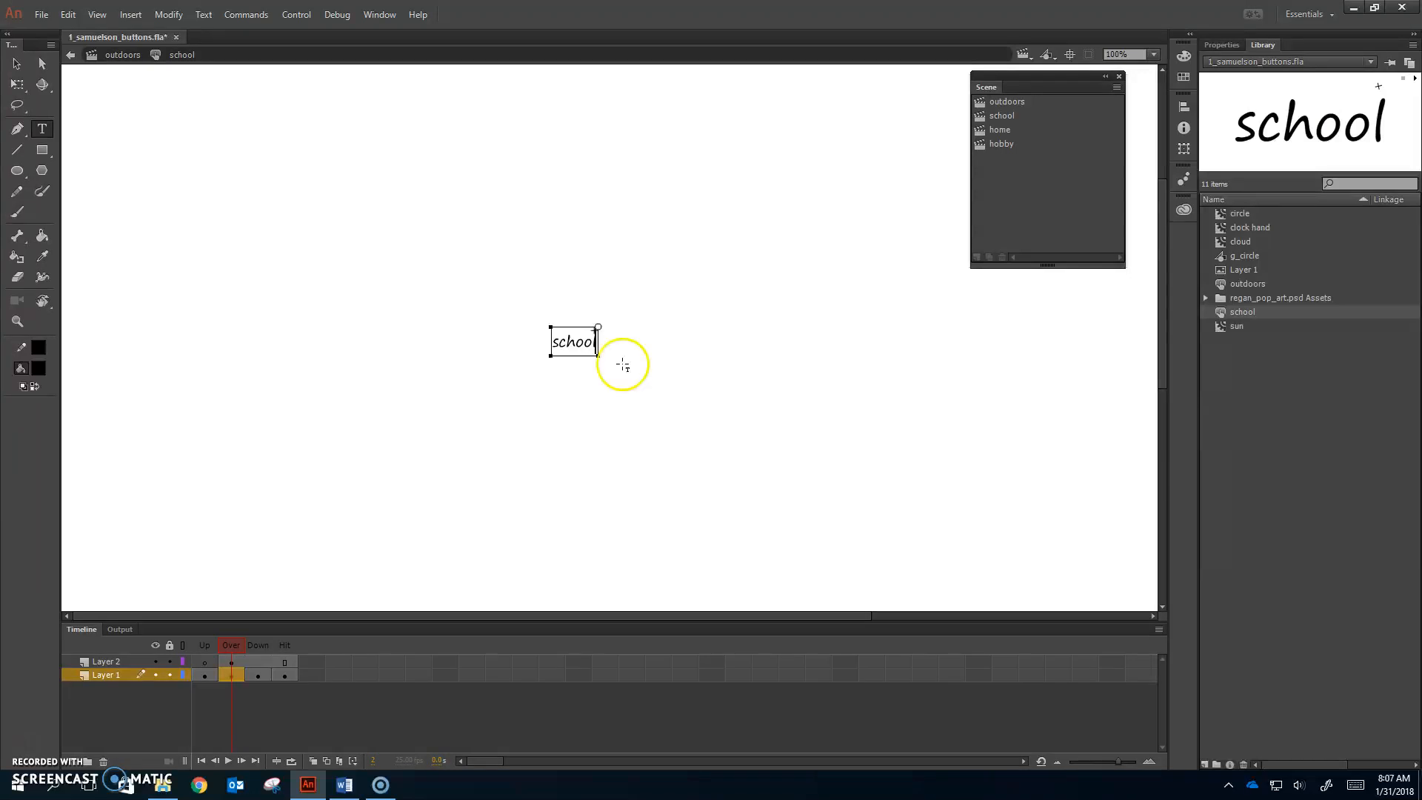
# Replace the text in the school button's Down and Hit frames on Layer 1 with "school".
pyautogui.click(256, 675)
pyautogui.doubleClick(596, 340)
pyautogui.write('s')
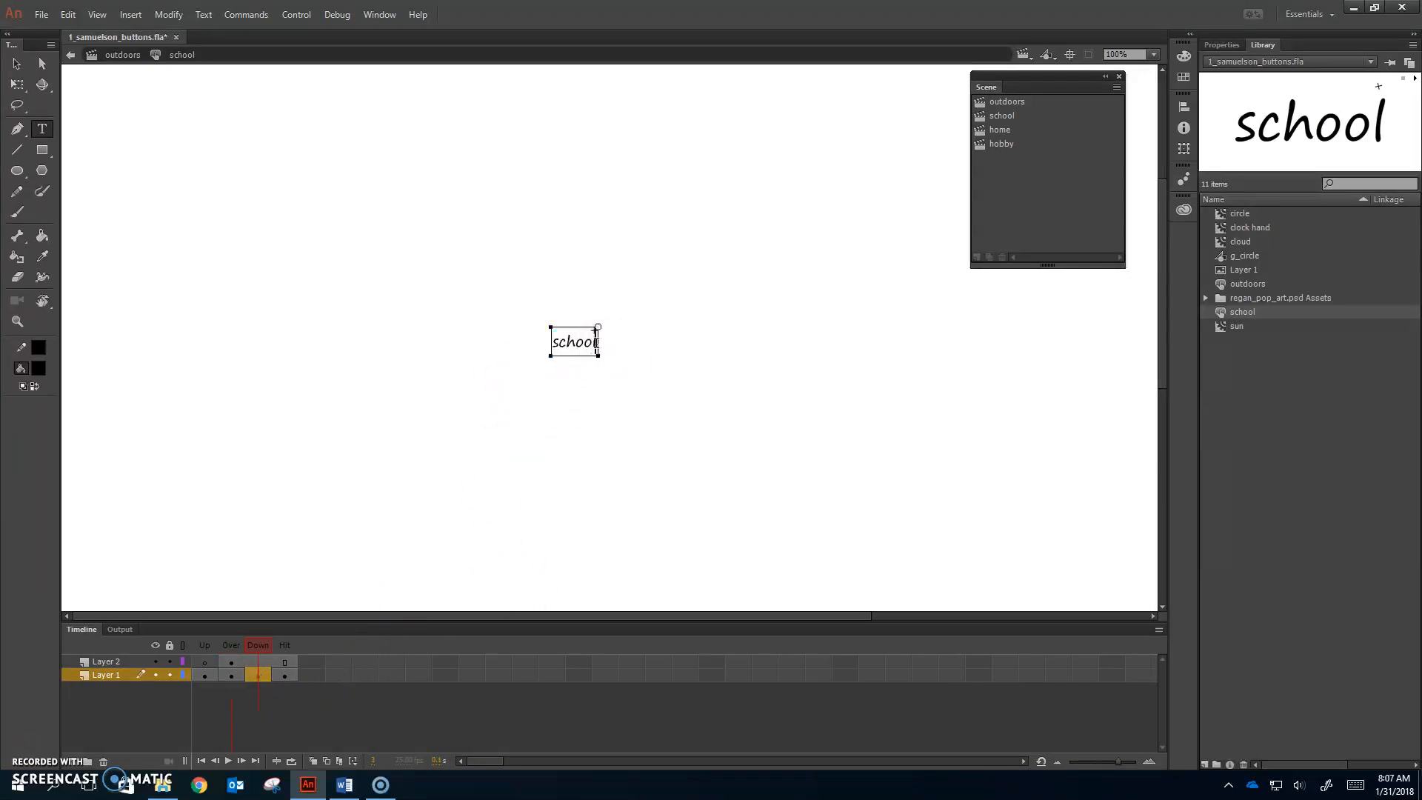
pyautogui.click(282, 678)
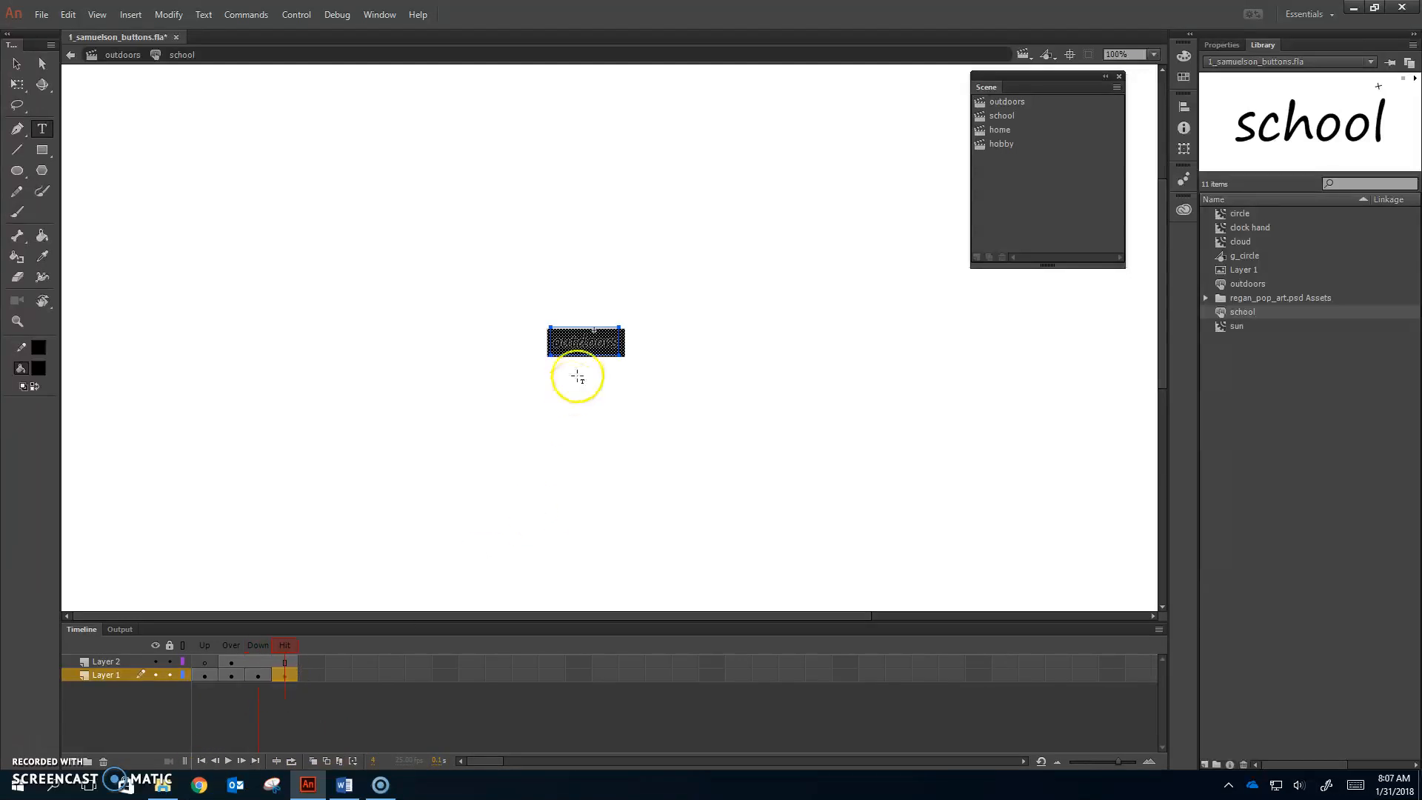
pyautogui.doubleClick(592, 336)
pyautogui.write('school')
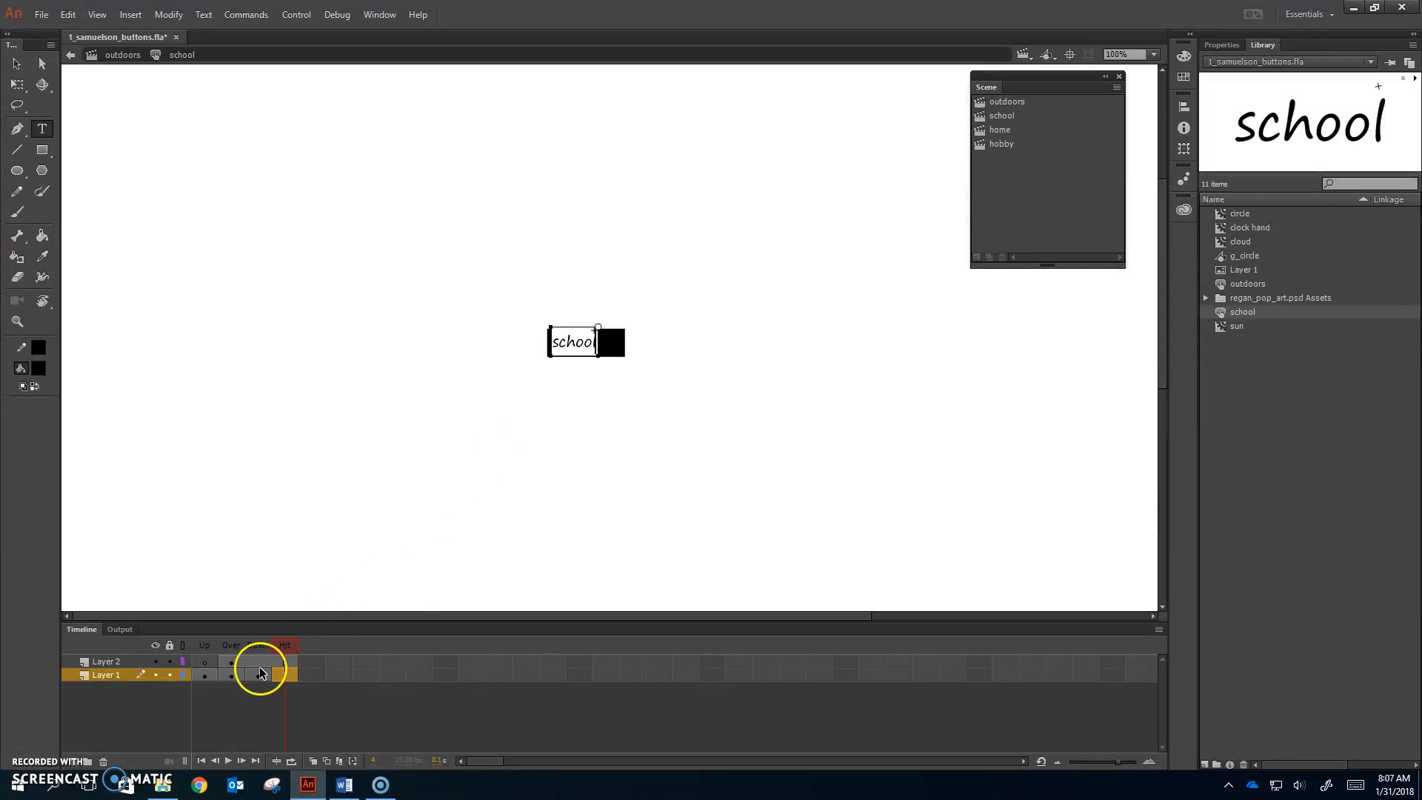
# Inspect the circle movie clip in the school button's Over frame on Layer 2.
pyautogui.click(230, 660)
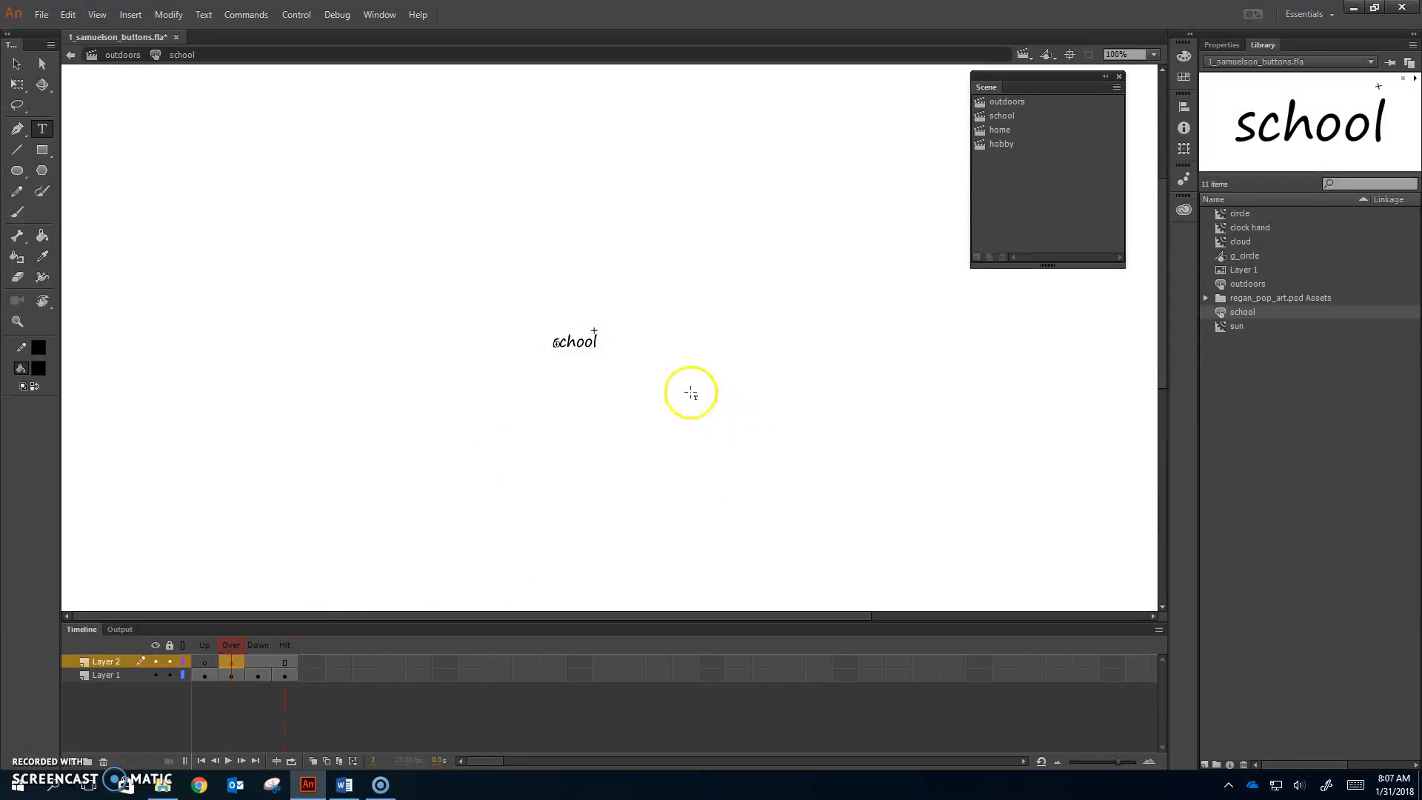
pyautogui.click(16, 64)
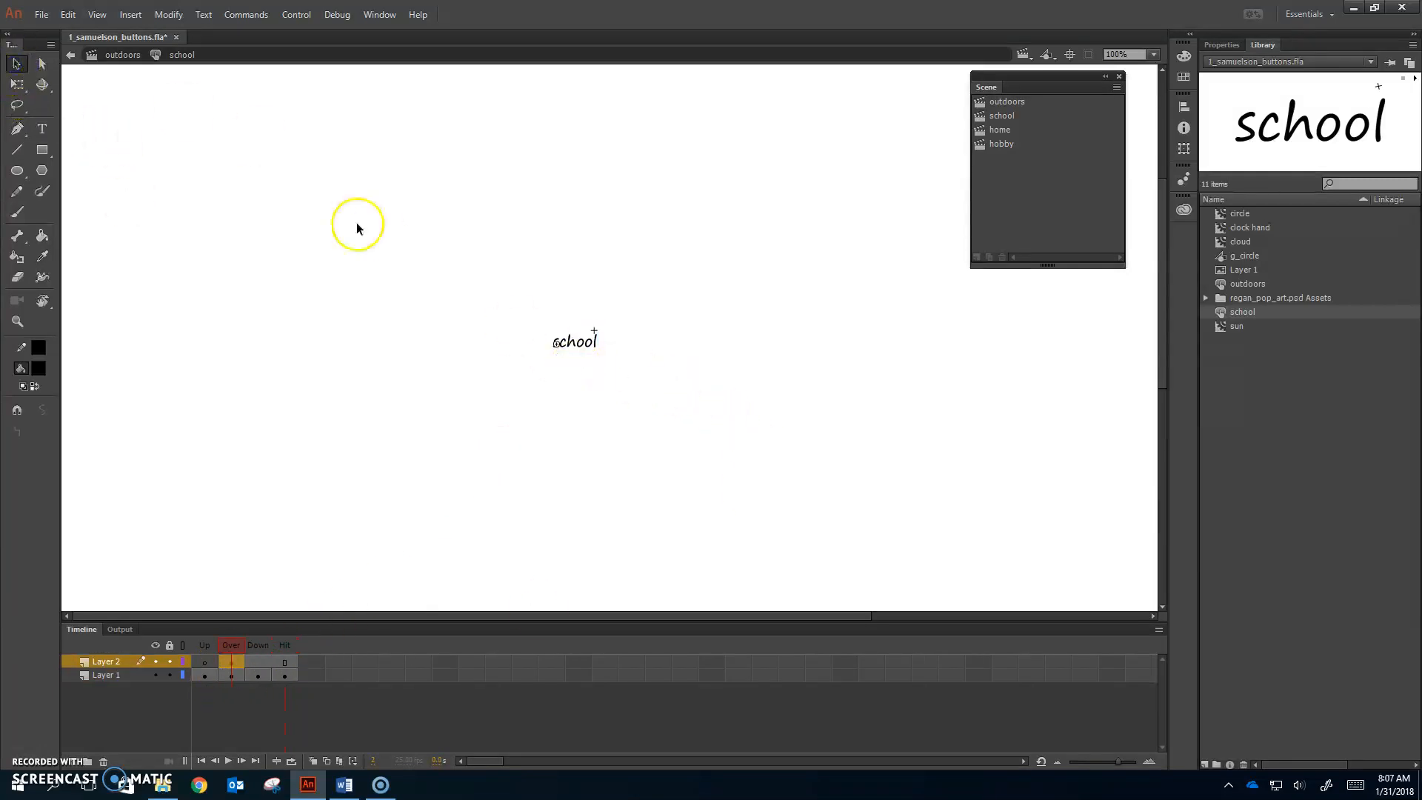
pyautogui.doubleClick(558, 345)
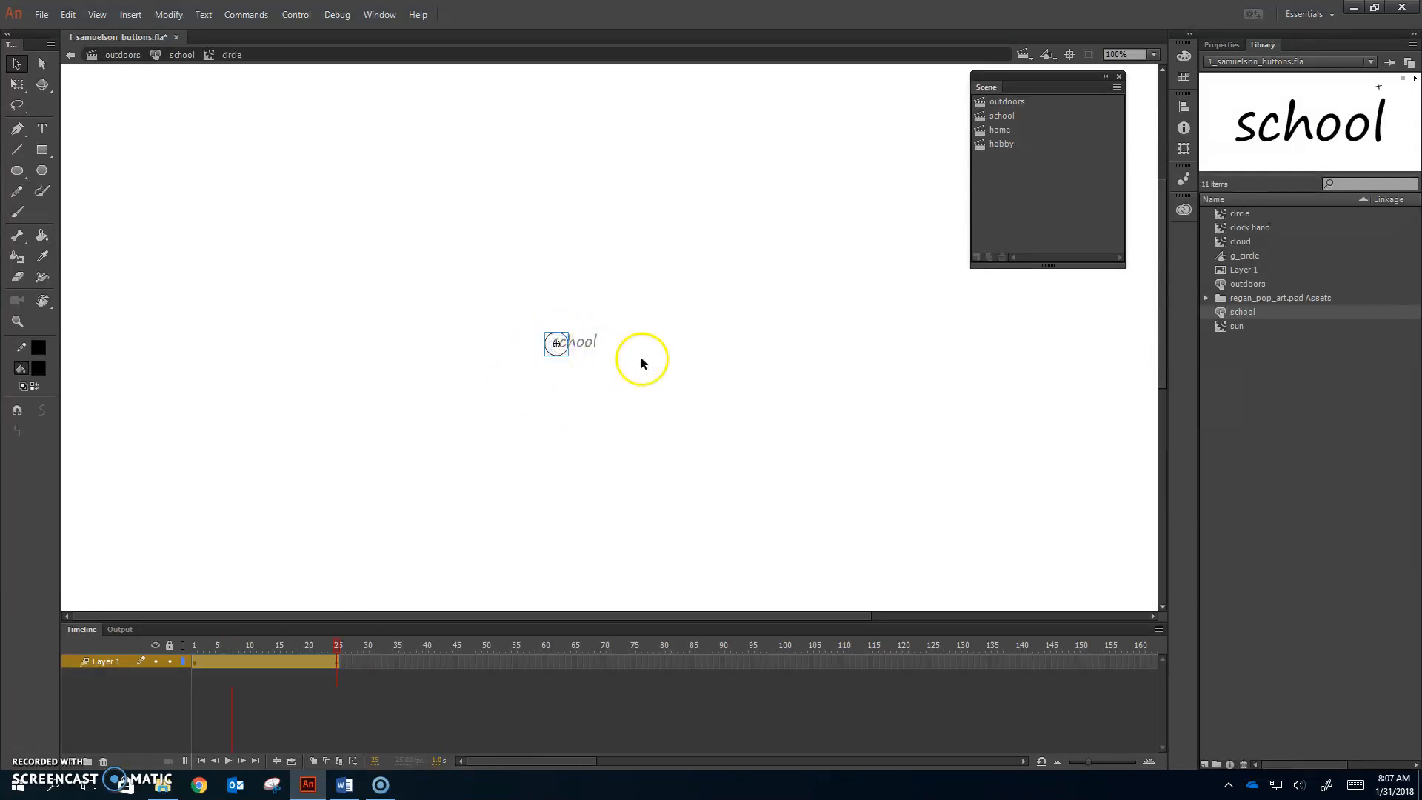
# Return to the outdoors scene and place an instance of the school button just right of the outdoors button.
pyautogui.click(116, 57)
pyautogui.moveTo(1257, 317); pyautogui.dragTo(831, 357)
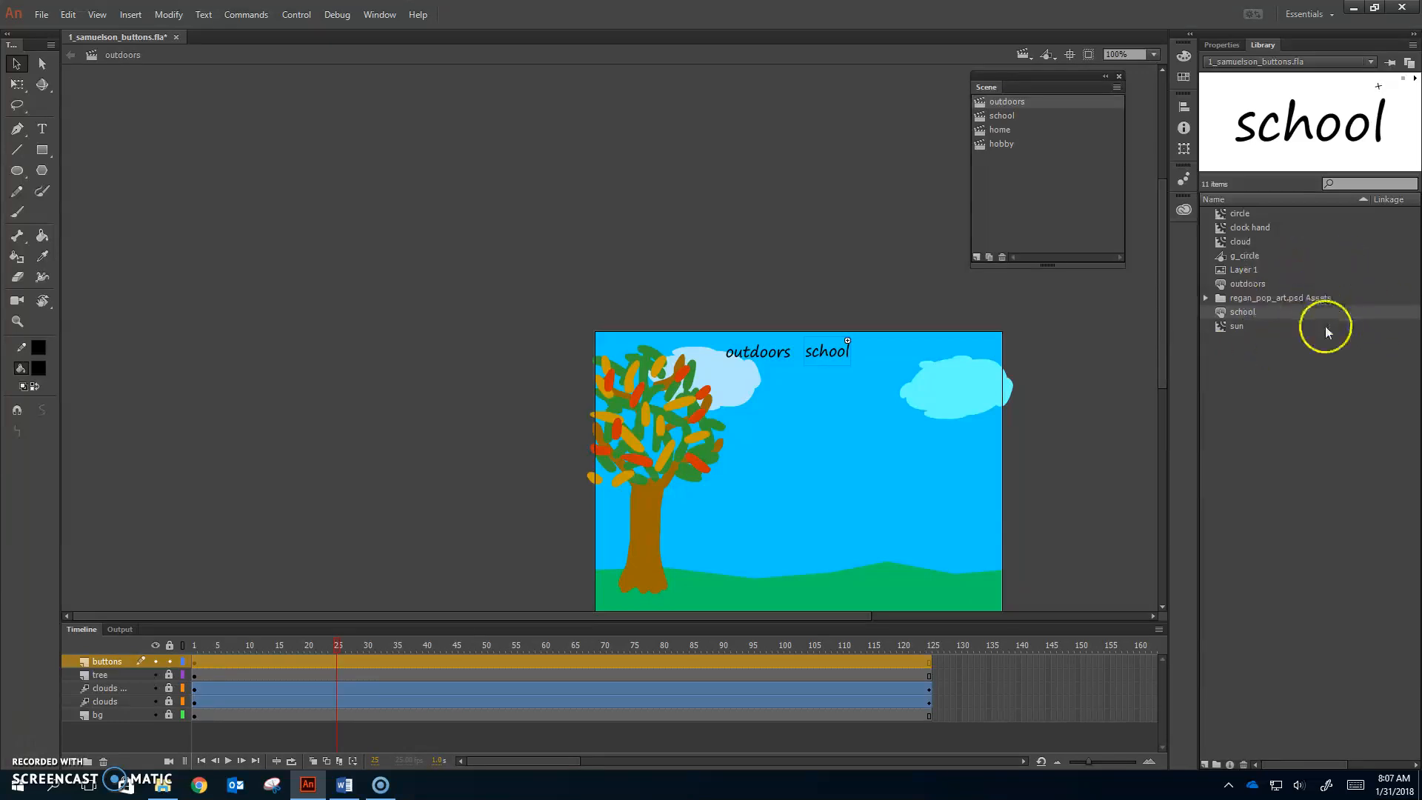
# Duplicate the school button symbol in the library as a button named home.
pyautogui.rightClick(1243, 312)
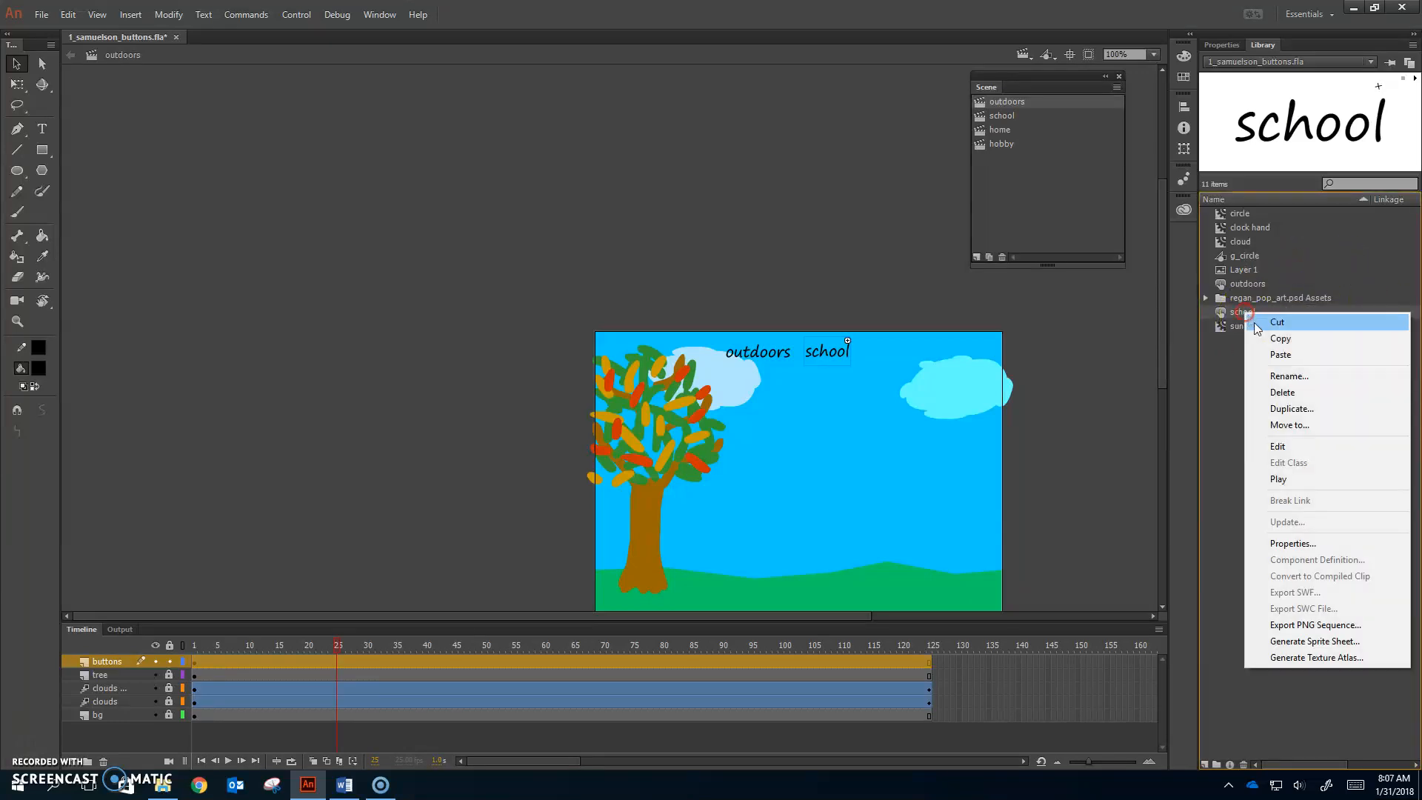
pyautogui.click(1290, 408)
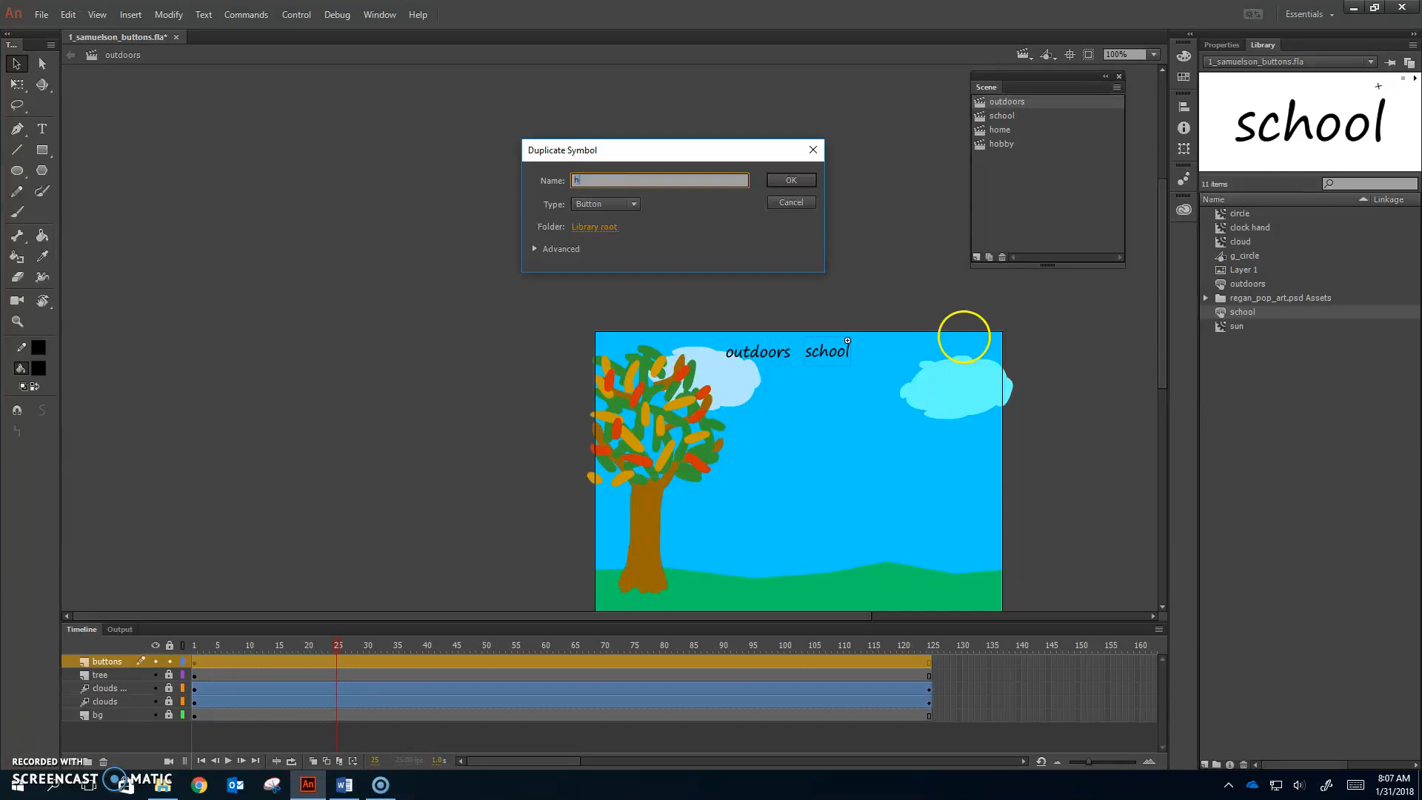
pyautogui.press('Return')
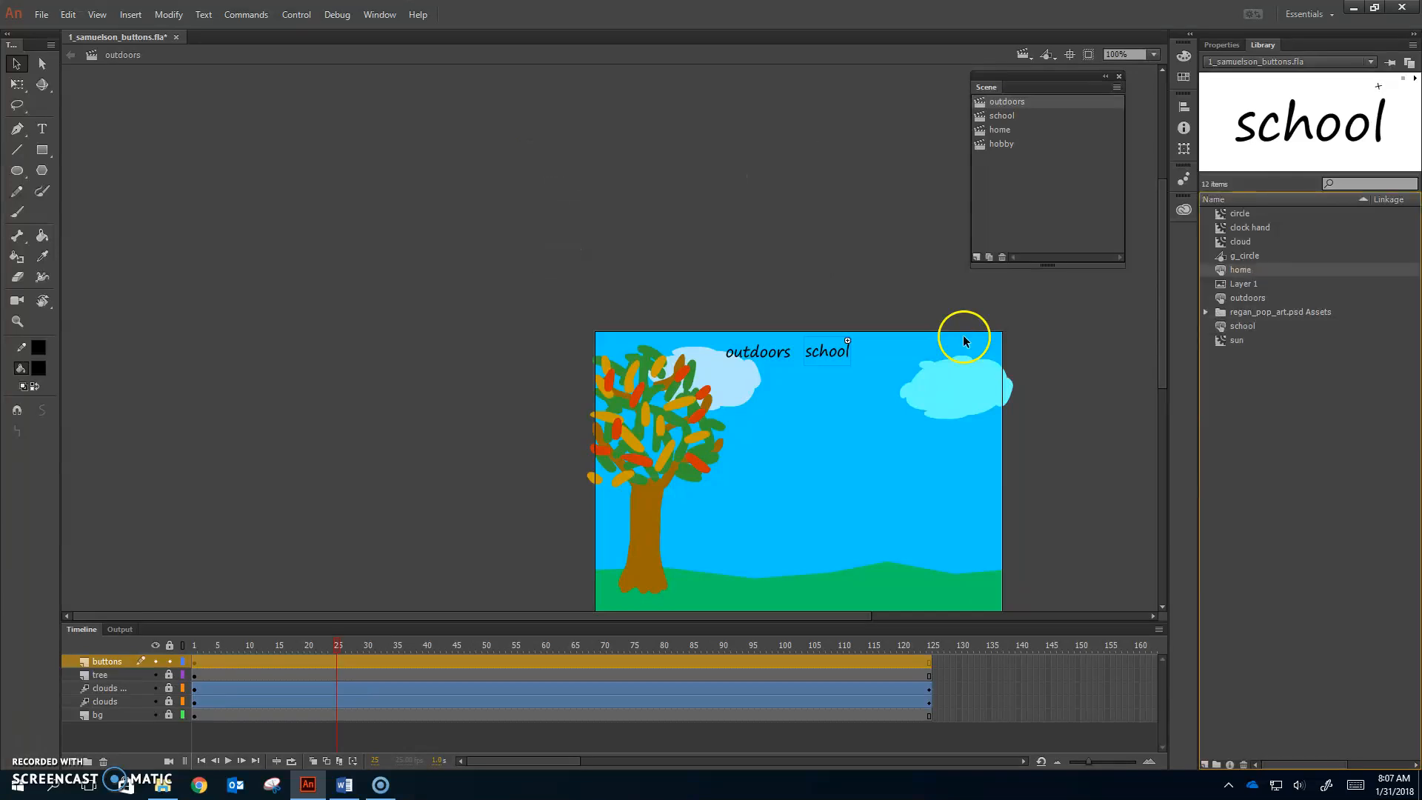
# Open the home button and replace the text in its Up and Over frames on Layer 1 with "home".
pyautogui.click(1237, 271)
pyautogui.doubleClick(1222, 271)
pyautogui.doubleClick(576, 343)
pyautogui.doubleClick(576, 342)
pyautogui.write('home')
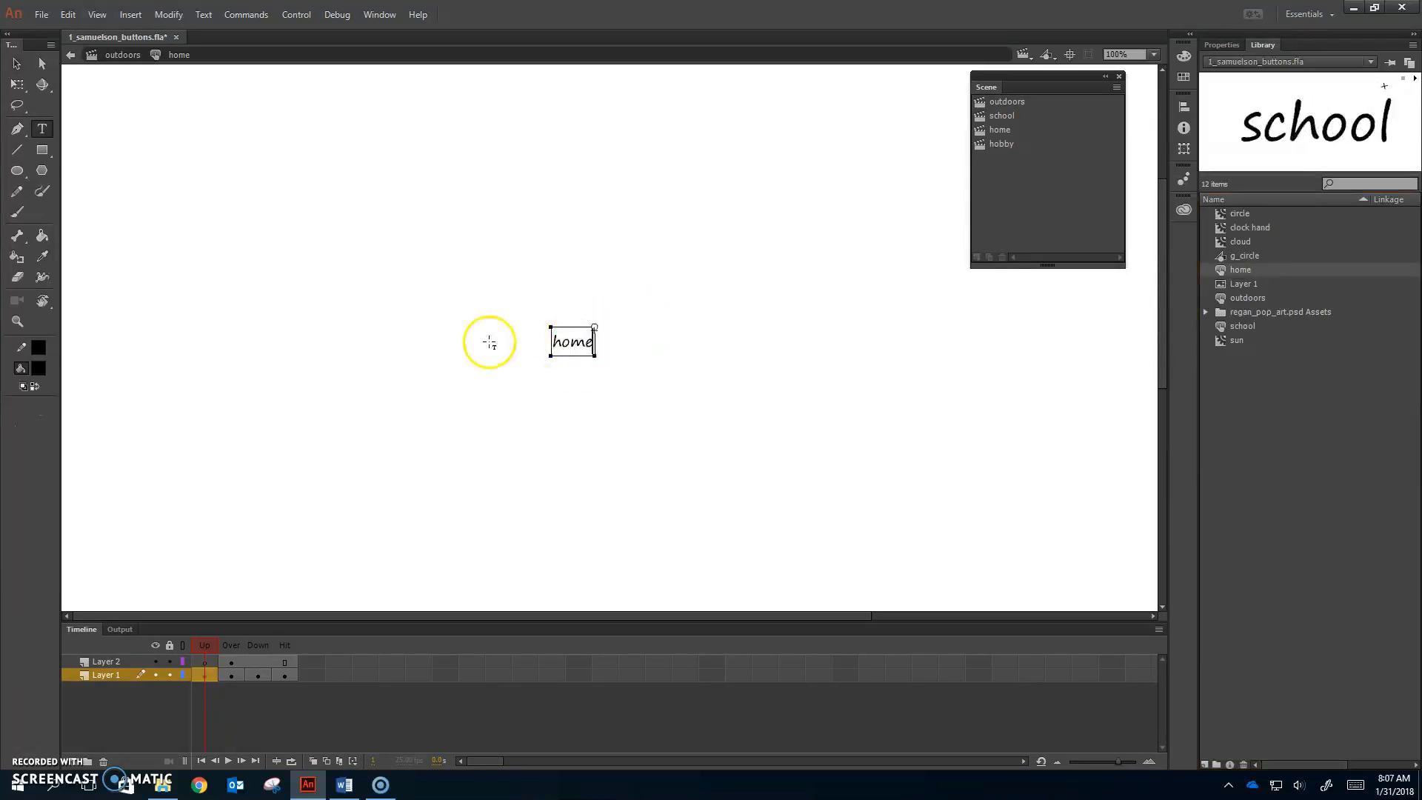
pyautogui.click(233, 676)
pyautogui.doubleClick(585, 343)
pyautogui.doubleClick(585, 343)
pyautogui.write('h')
pyautogui.click(559, 489)
# Replace the text in the home button's Down and Hit frames on Layer 1 with "home".
pyautogui.click(258, 674)
pyautogui.click(559, 447)
pyautogui.click(574, 333)
pyautogui.doubleClick(570, 337)
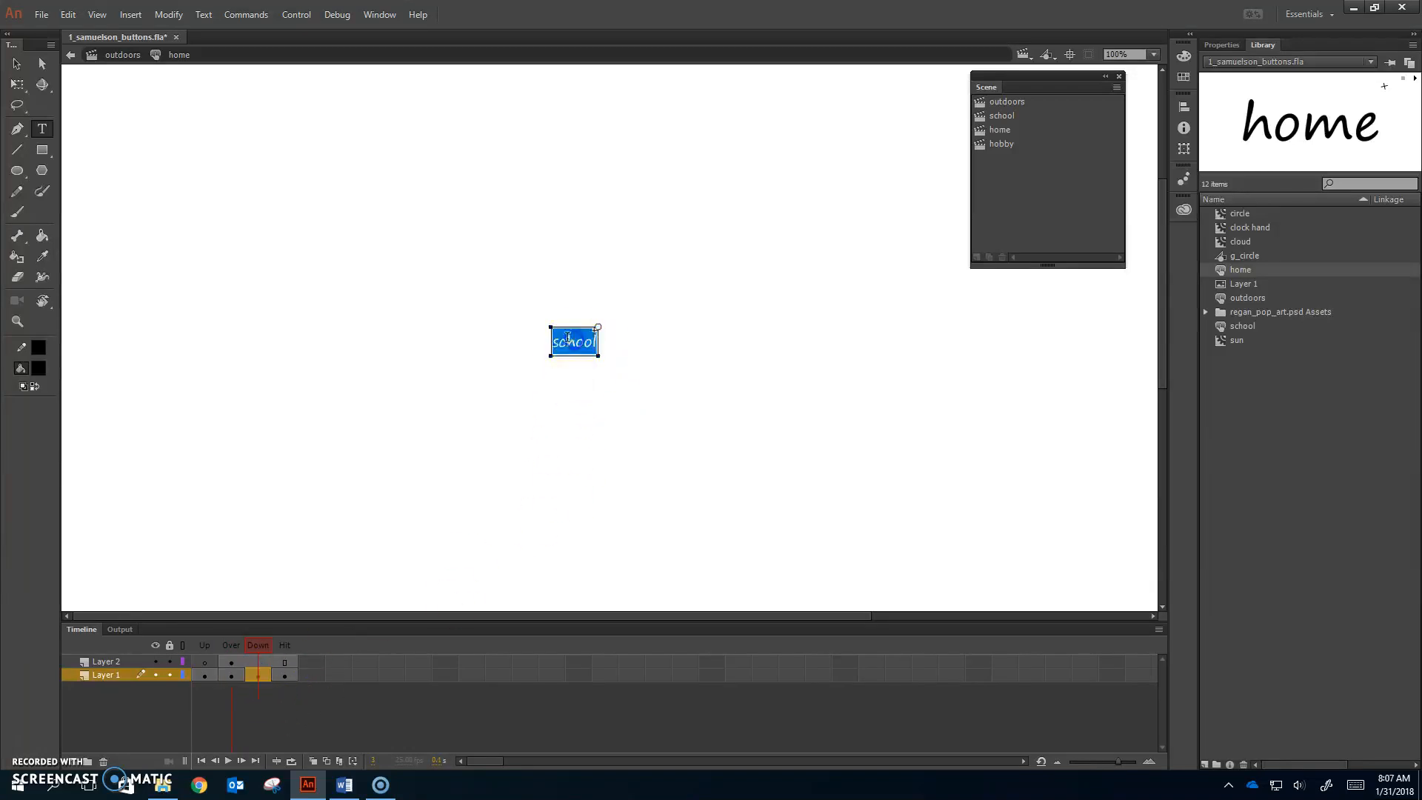
pyautogui.write('home')
pyautogui.click(556, 419)
pyautogui.click(297, 666)
pyautogui.doubleClick(577, 346)
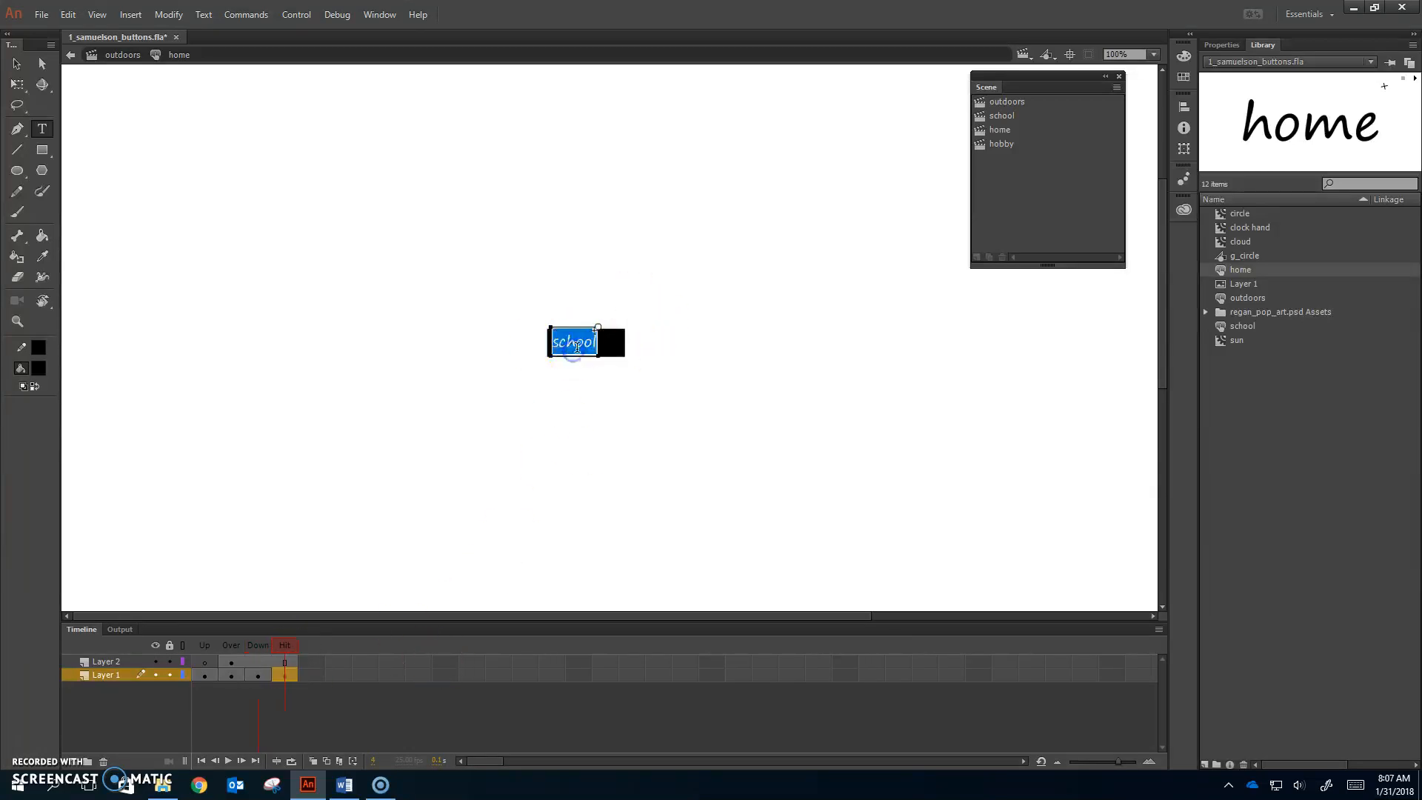
pyautogui.write('home')
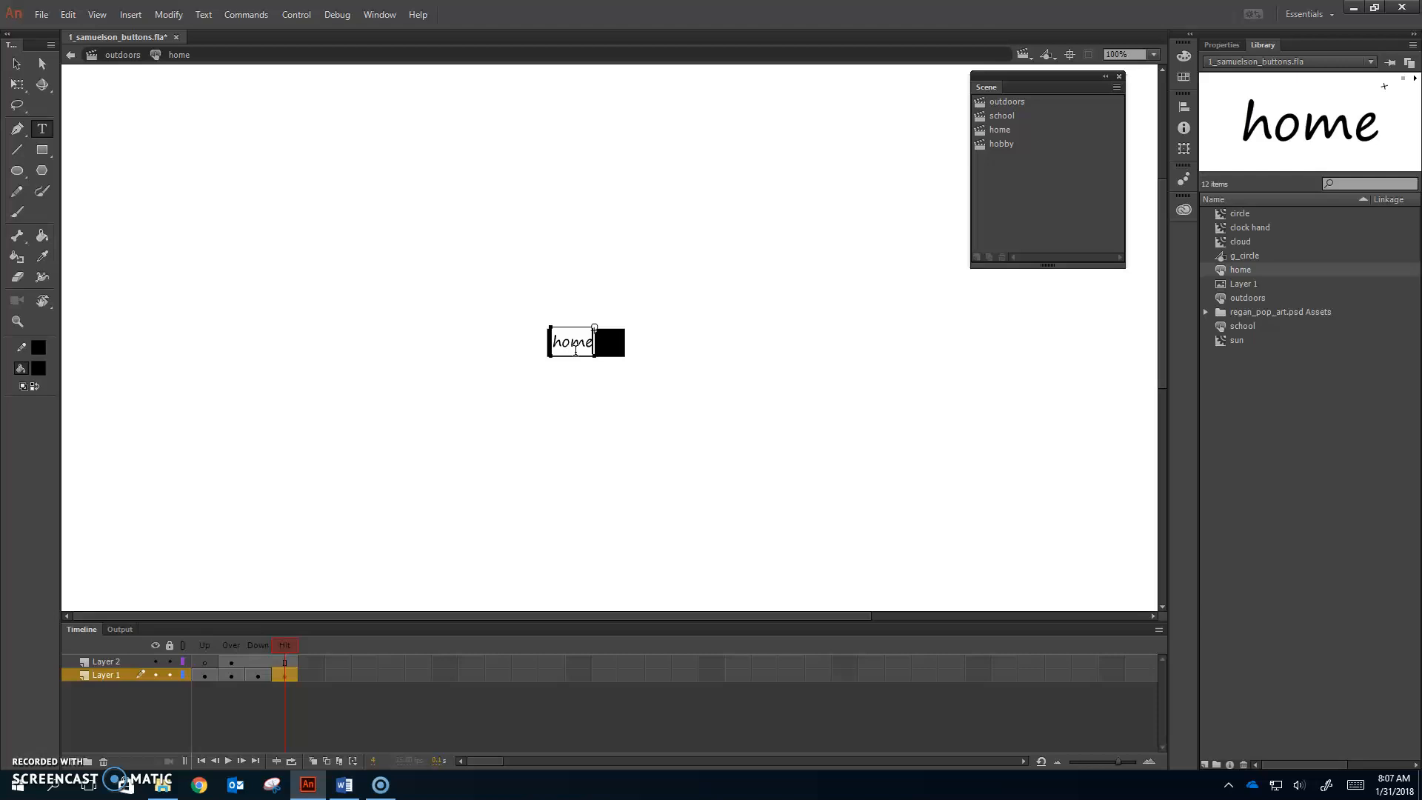
# Return from the home button to the outdoors scene and place an instance of the home button just right of the school button.
pyautogui.click(234, 662)
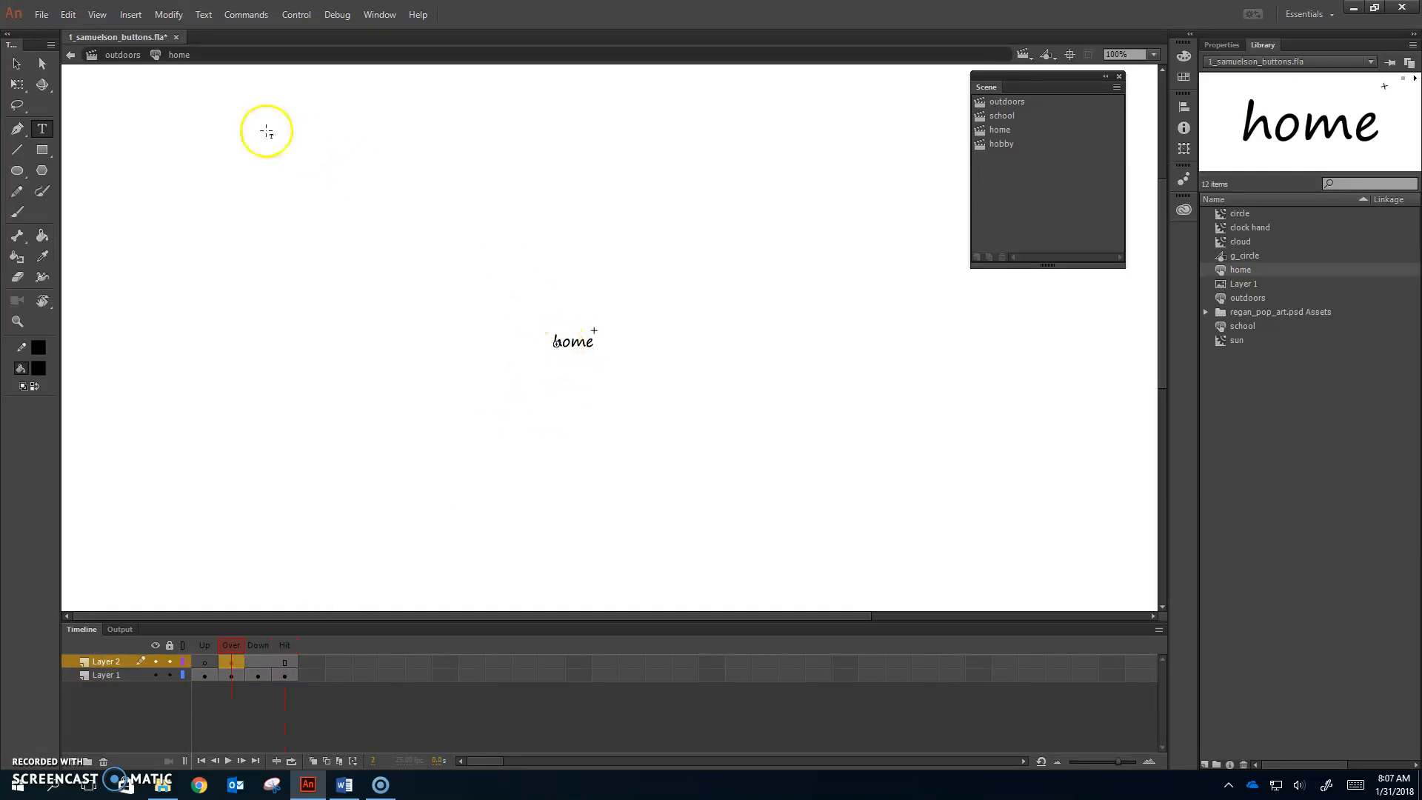
pyautogui.click(123, 56)
pyautogui.moveTo(1233, 268); pyautogui.dragTo(893, 352)
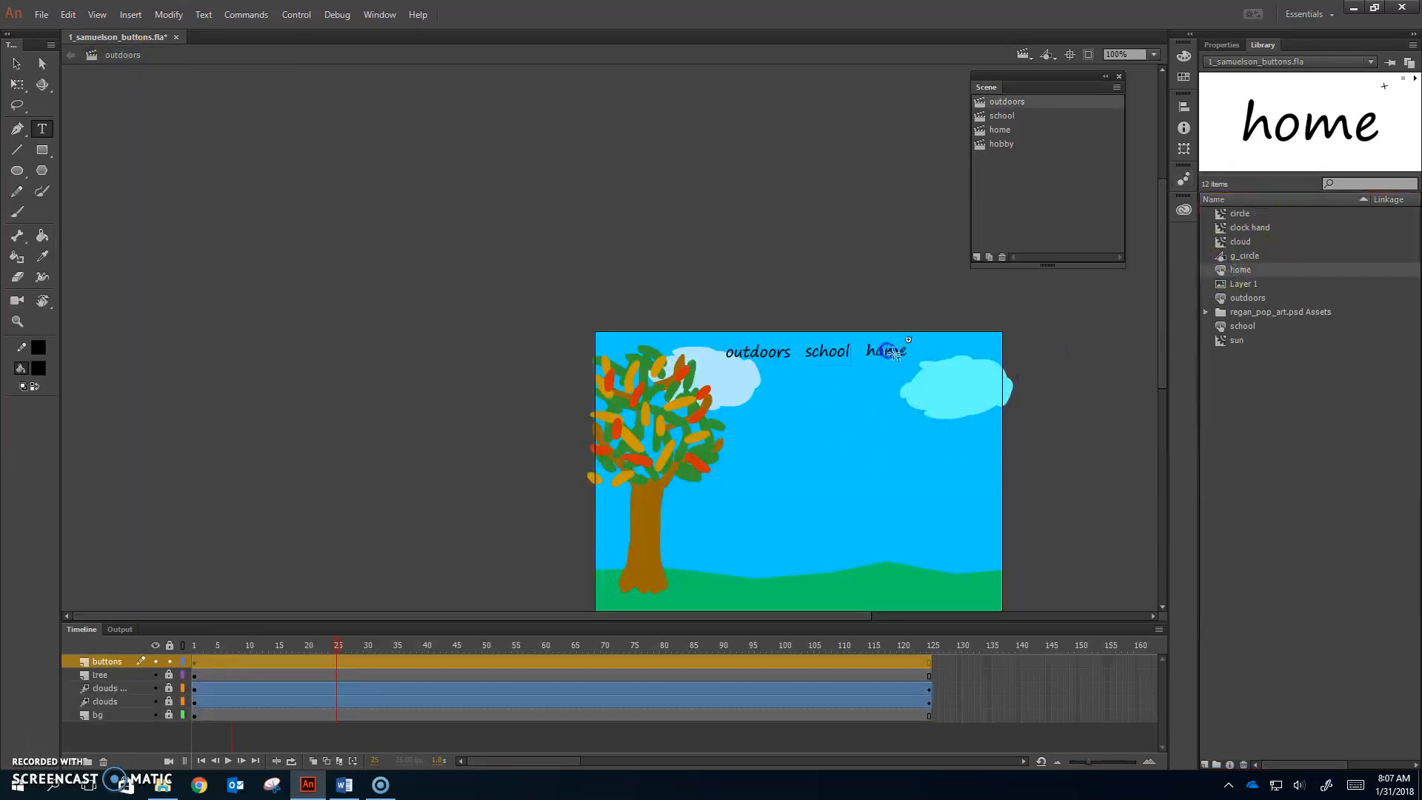
# Duplicate the home button symbol in the library as a button named hobby.
pyautogui.rightClick(1242, 271)
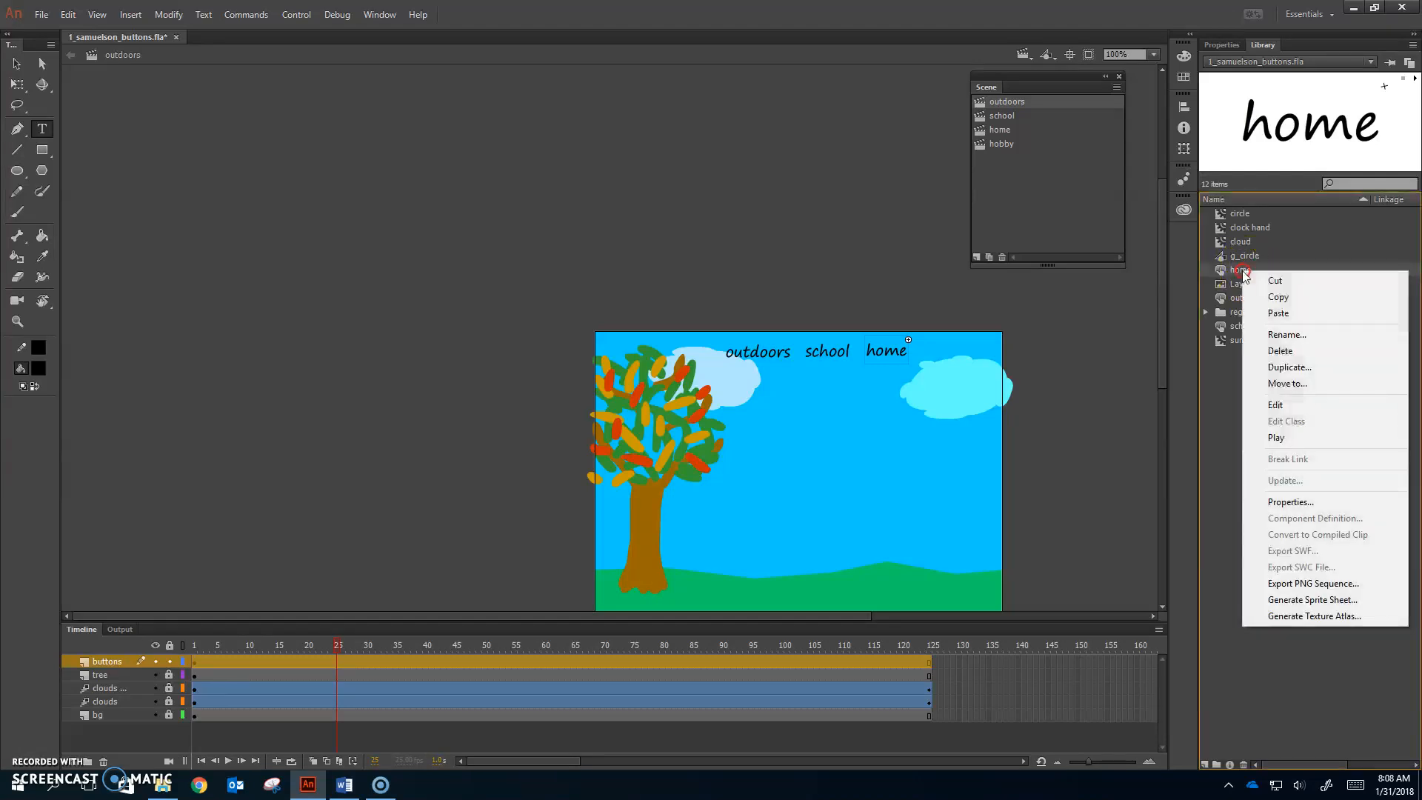
pyautogui.click(1284, 369)
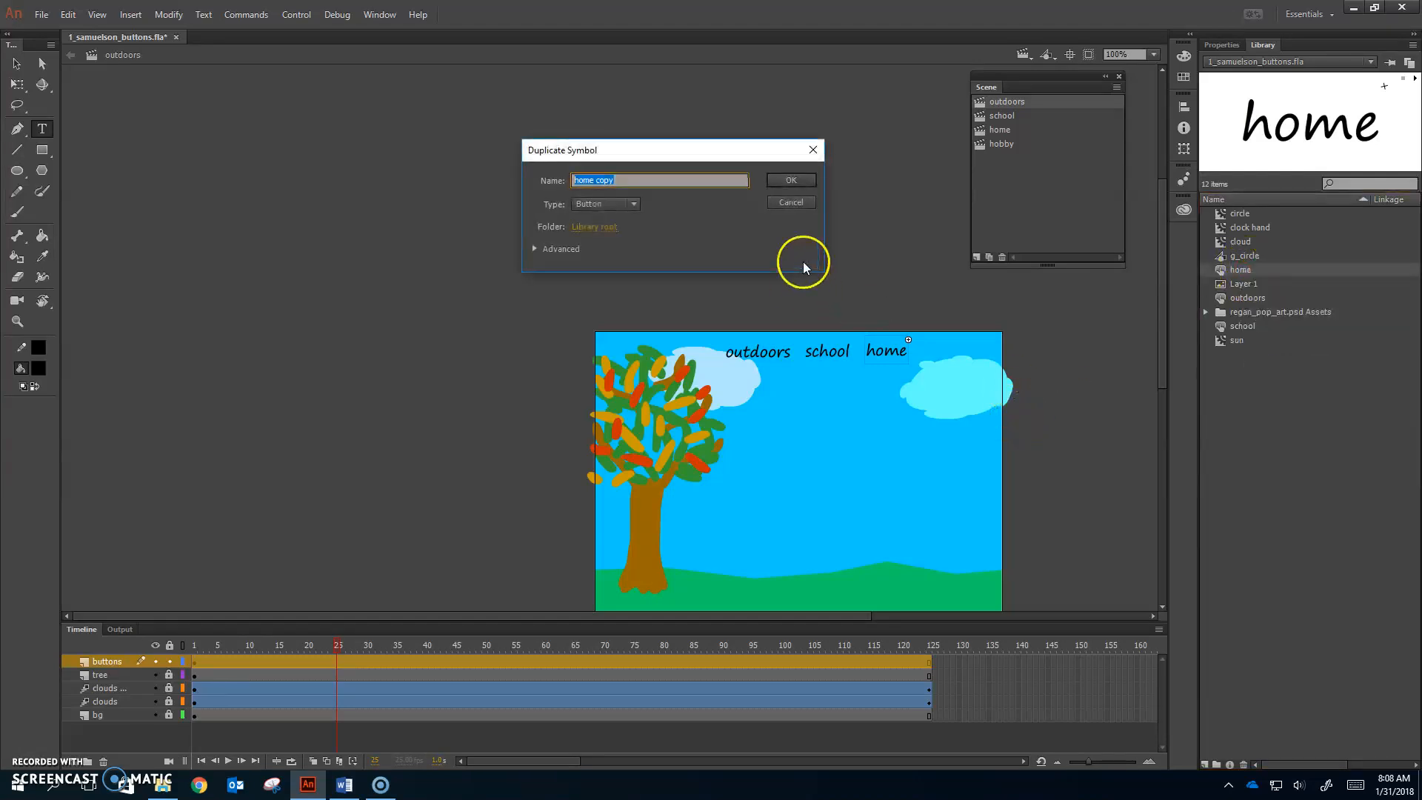
pyautogui.write('hobby')
pyautogui.press('Return')
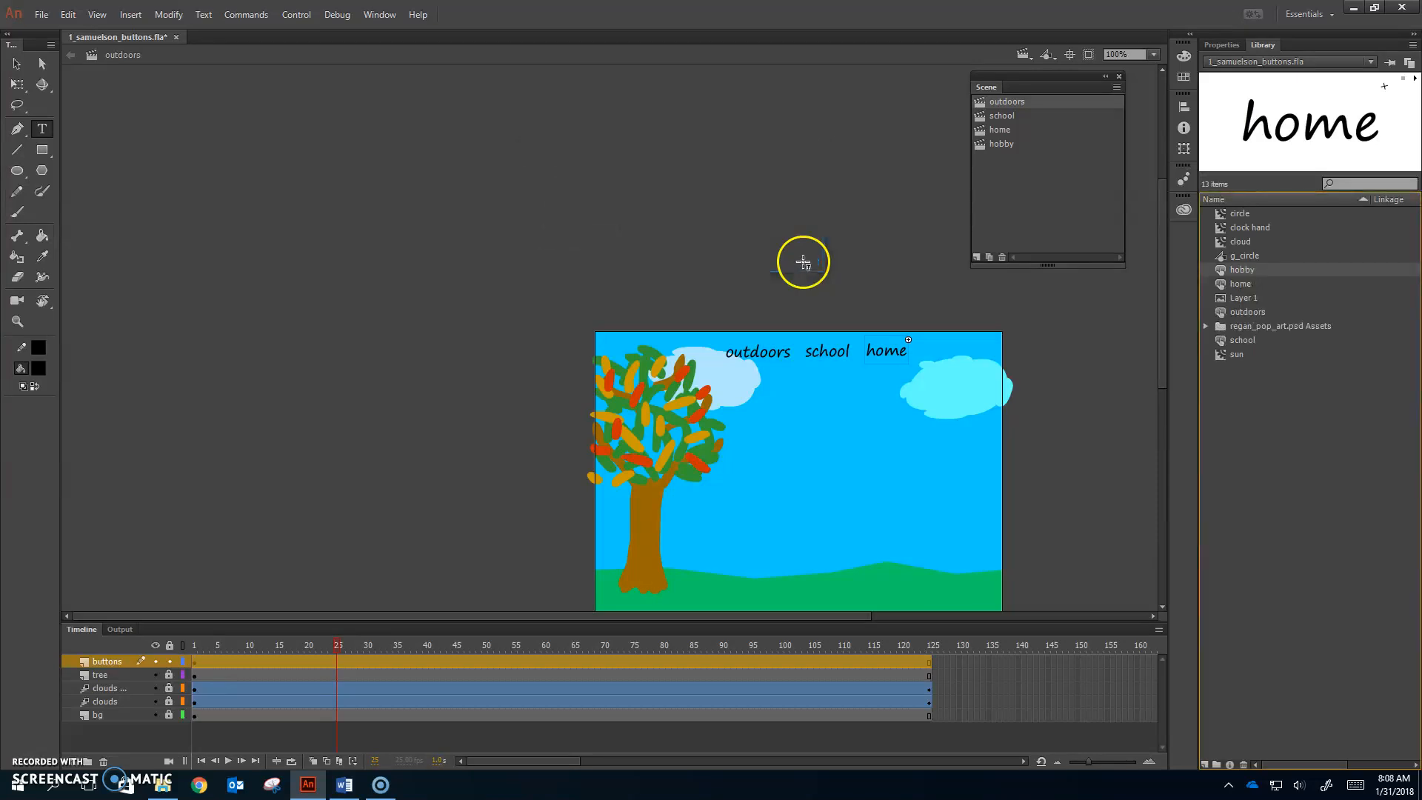
# Place an instance of the hobby button to the right of the home button and open it for editing in place.
pyautogui.moveTo(1240, 283); pyautogui.dragTo(962, 357)
pyautogui.click(16, 63)
pyautogui.doubleClick(962, 359)
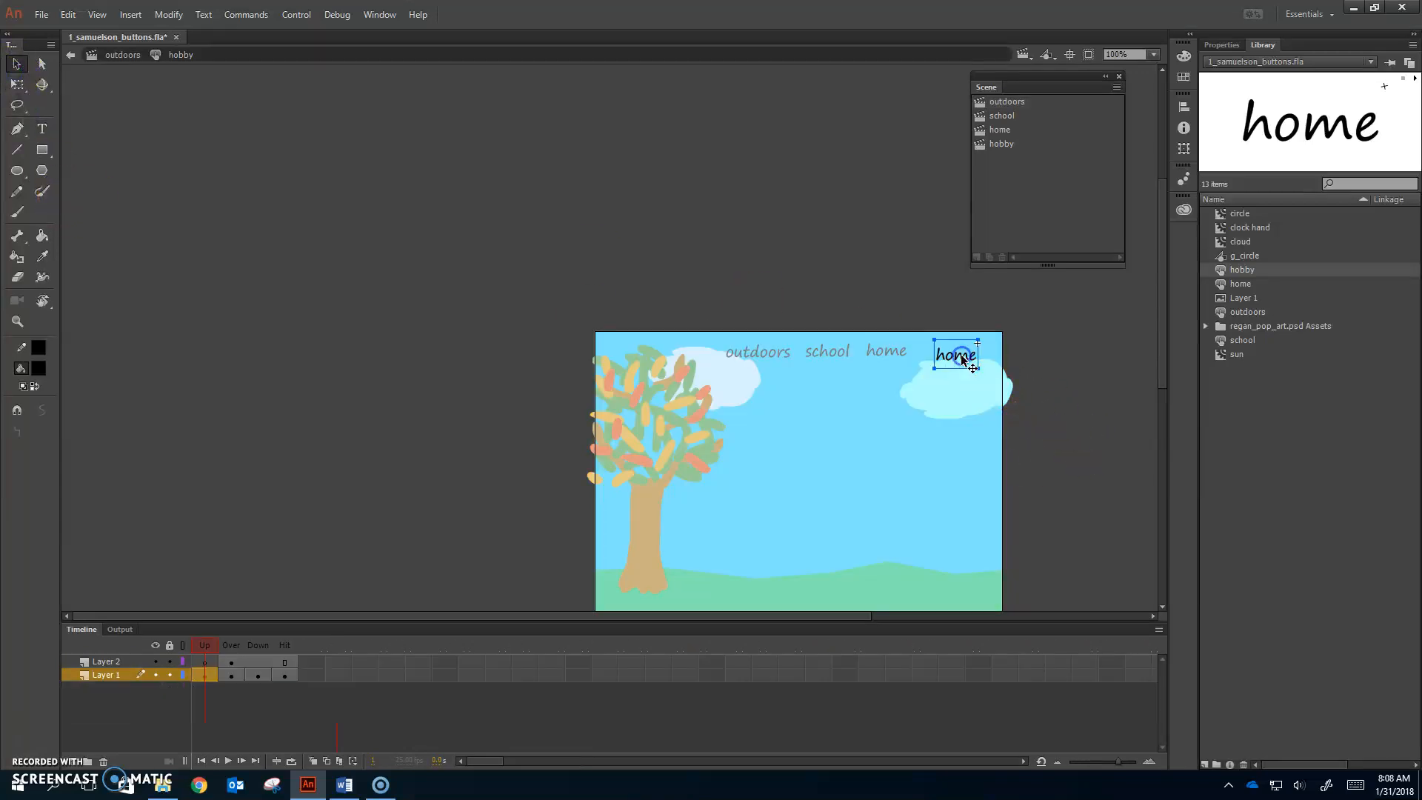
# Replace the text in the hobby button's Up, Over, Down and Hit frames on Layer 1 with "hobby".
pyautogui.doubleClick(953, 356)
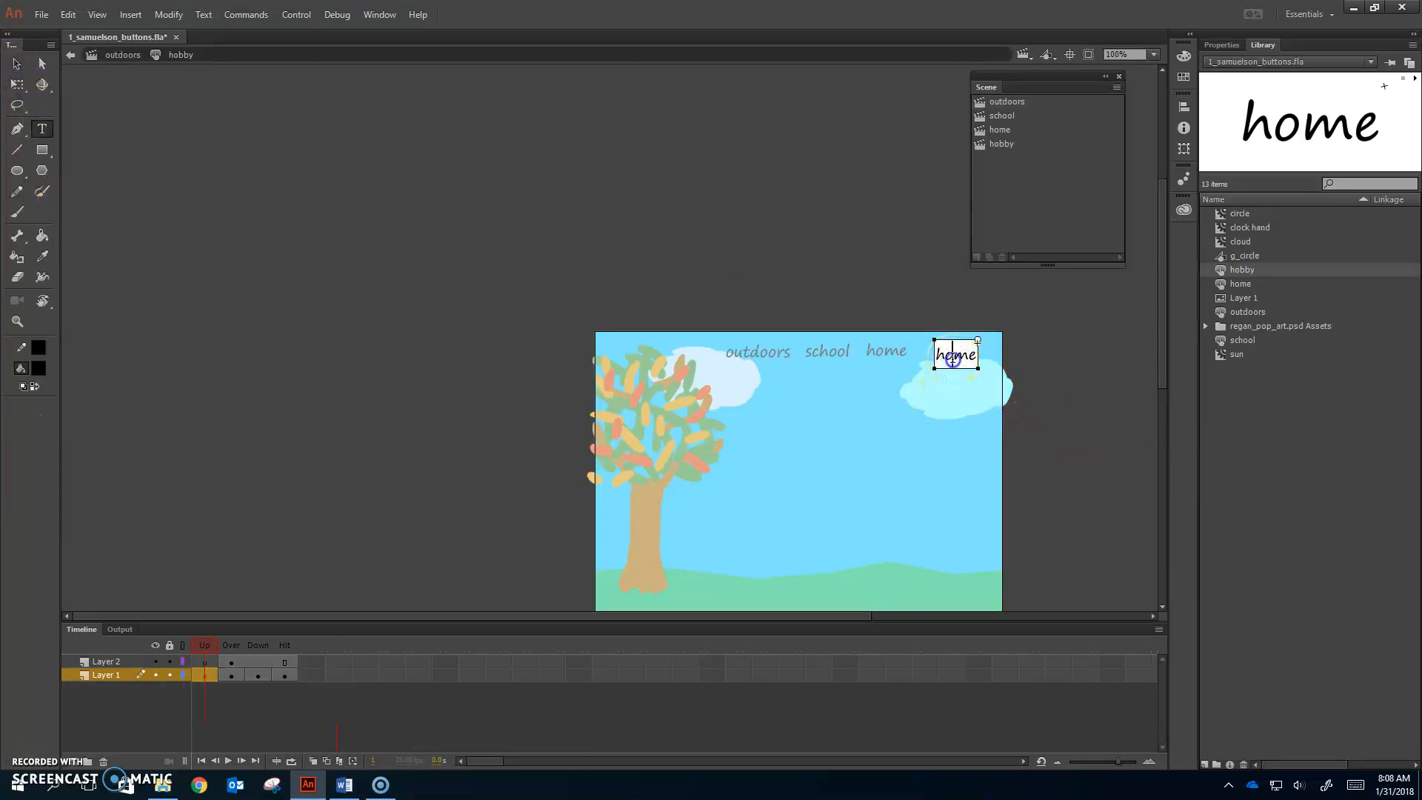
pyautogui.write('hobby')
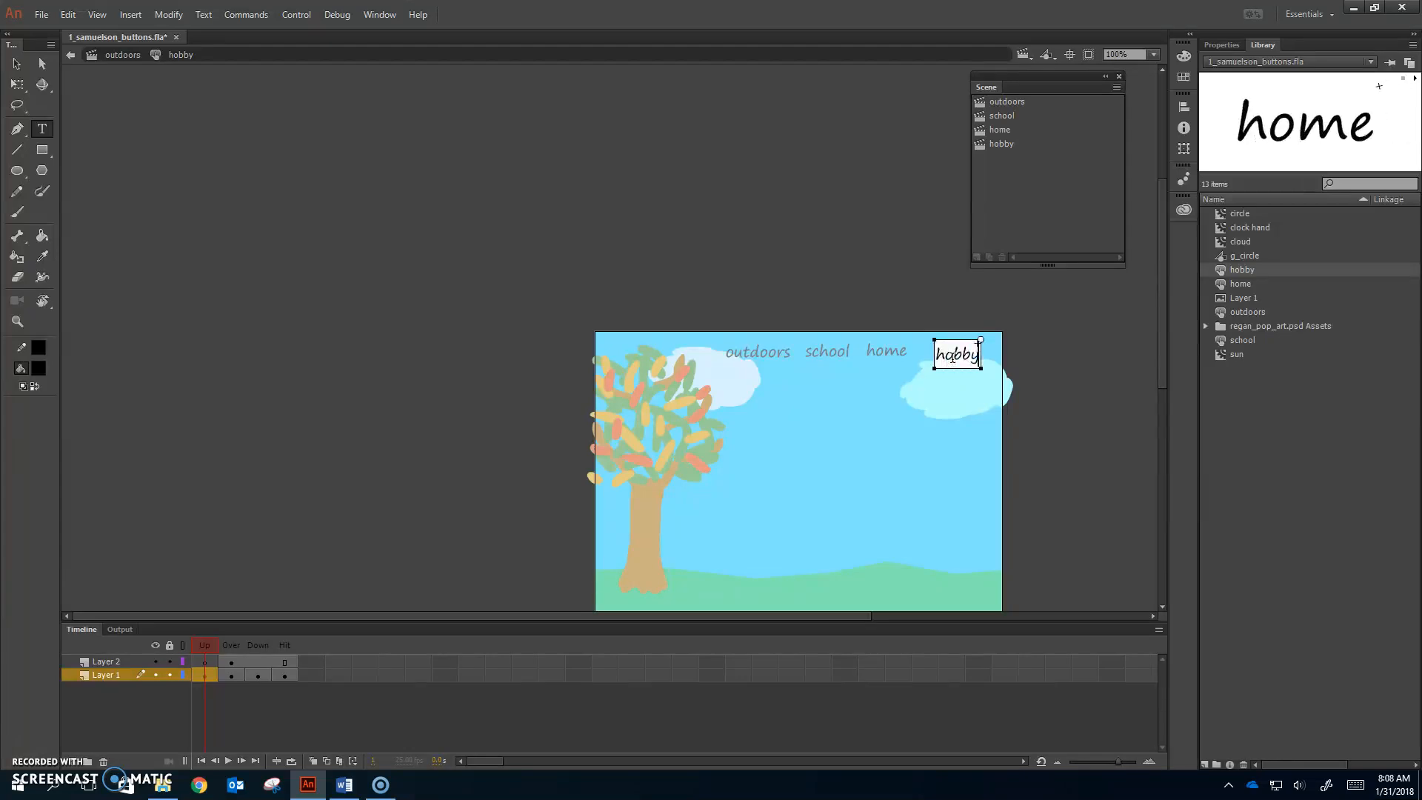
pyautogui.click(230, 675)
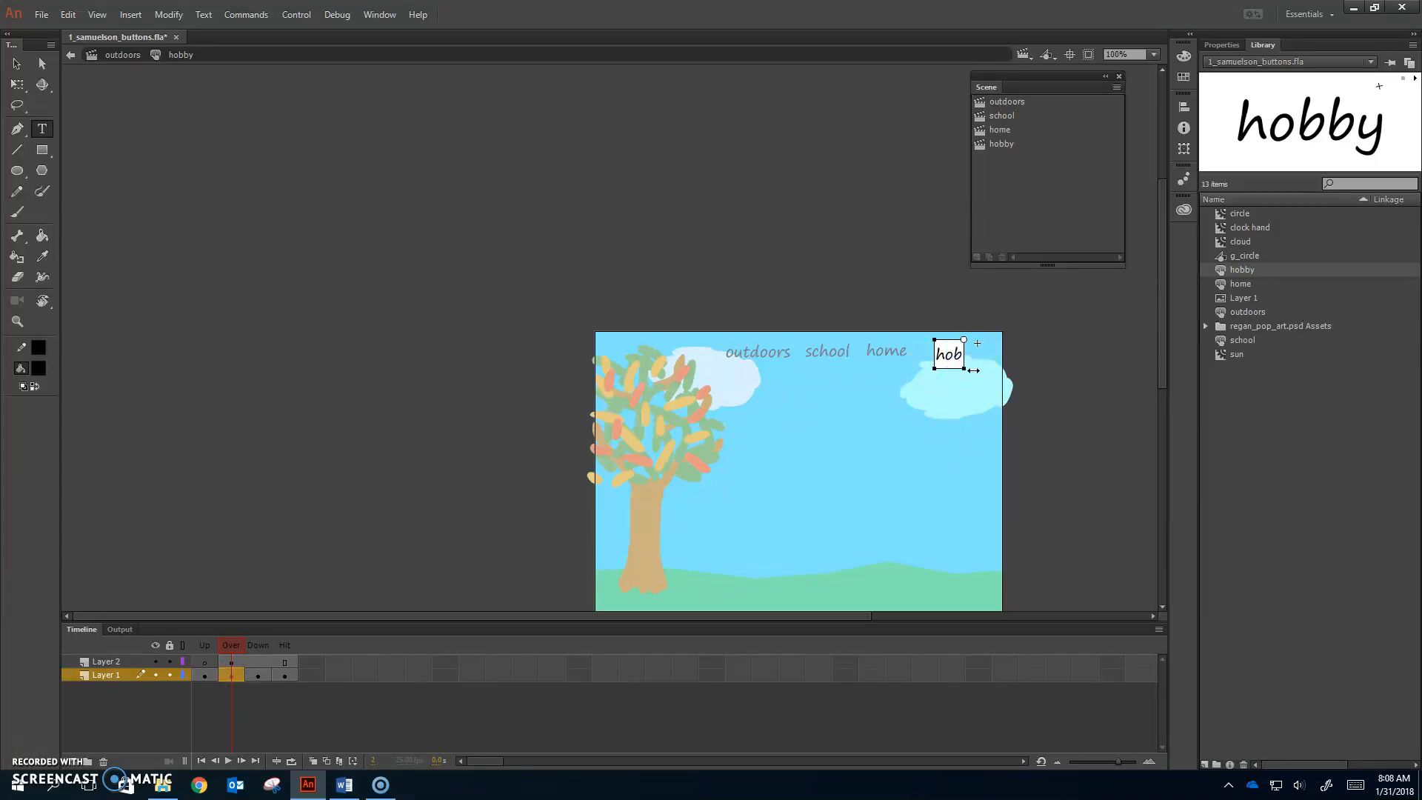
pyautogui.click(258, 675)
pyautogui.click(935, 358)
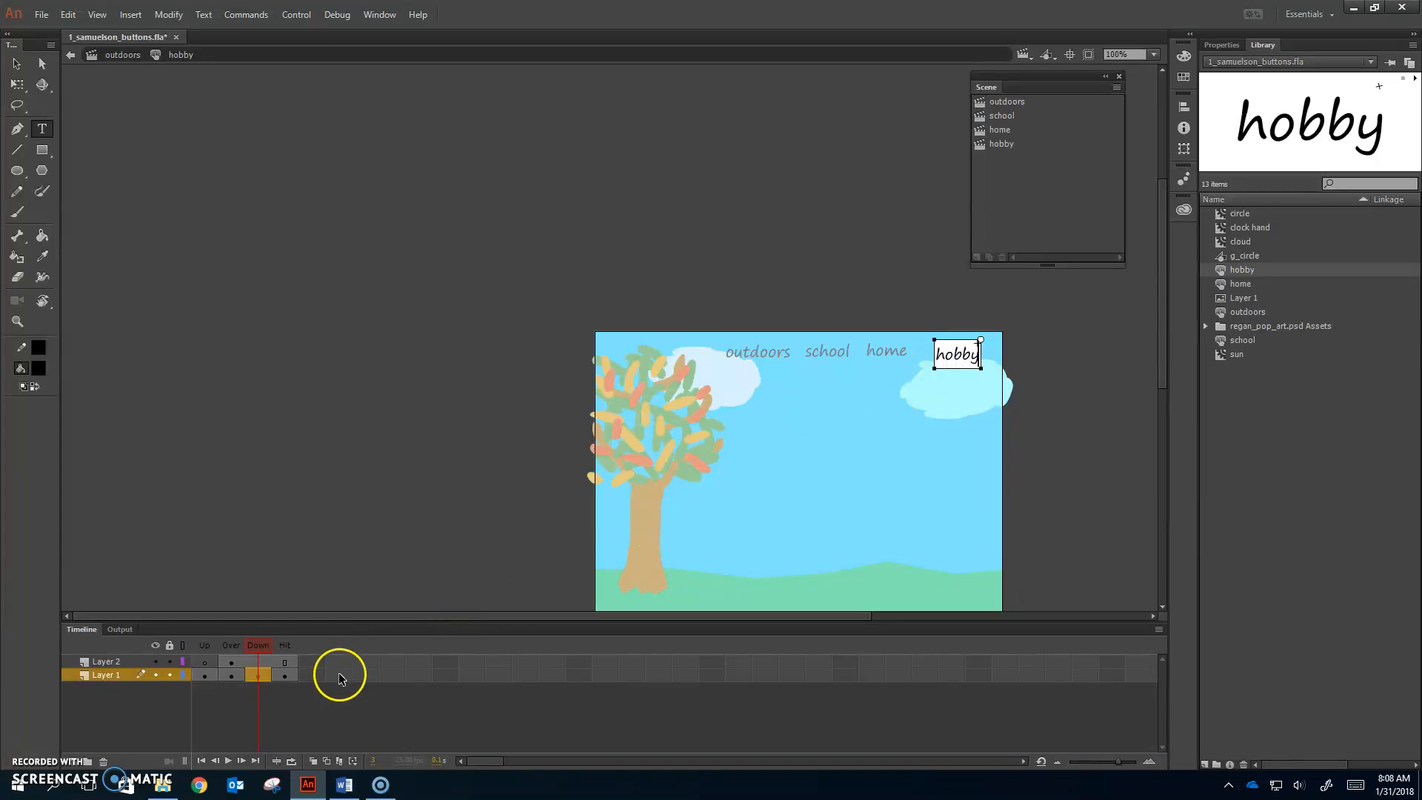
pyautogui.click(284, 676)
pyautogui.click(965, 358)
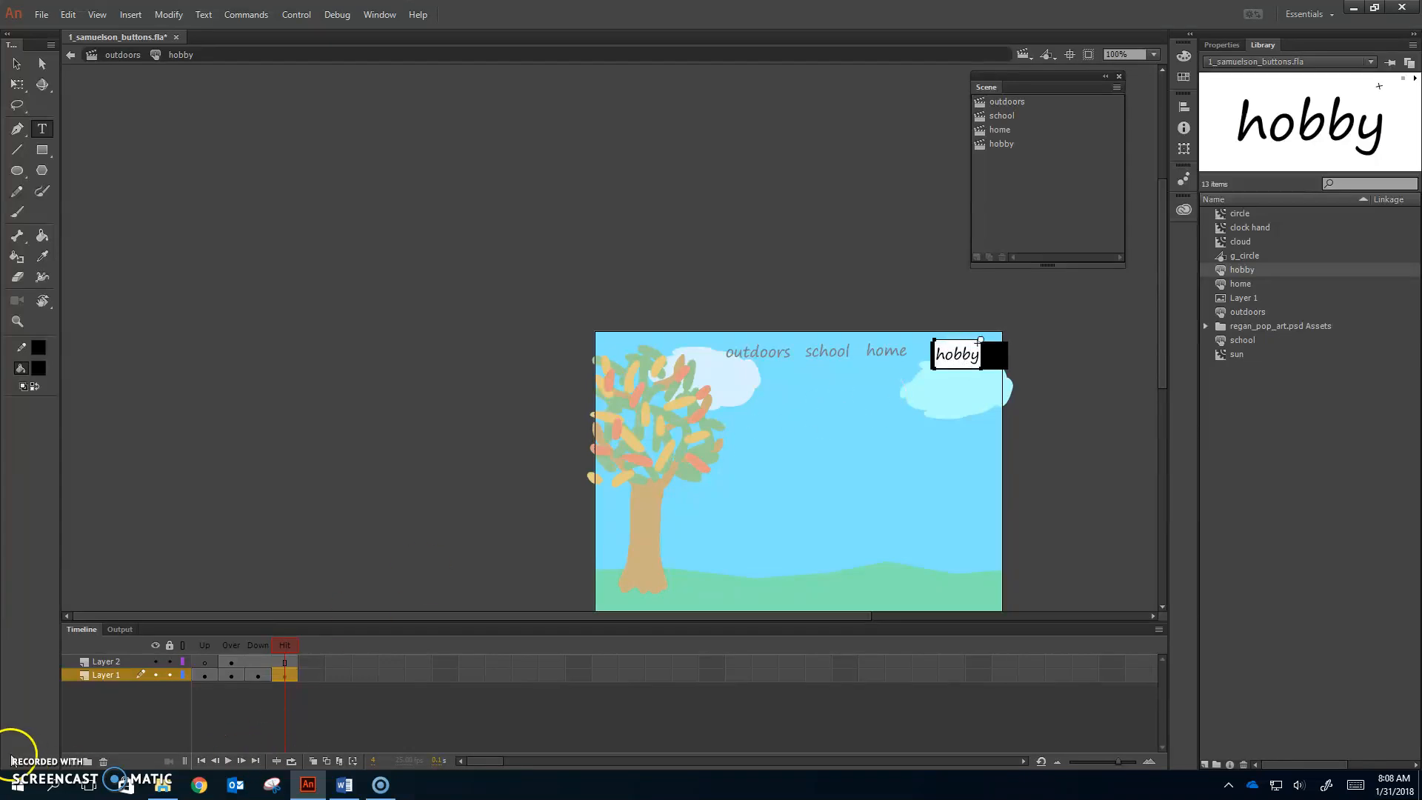
# Check the Over frame of the hobby button's Layer 2 and return to the outdoors scene.
pyautogui.click(233, 662)
pyautogui.click(940, 365)
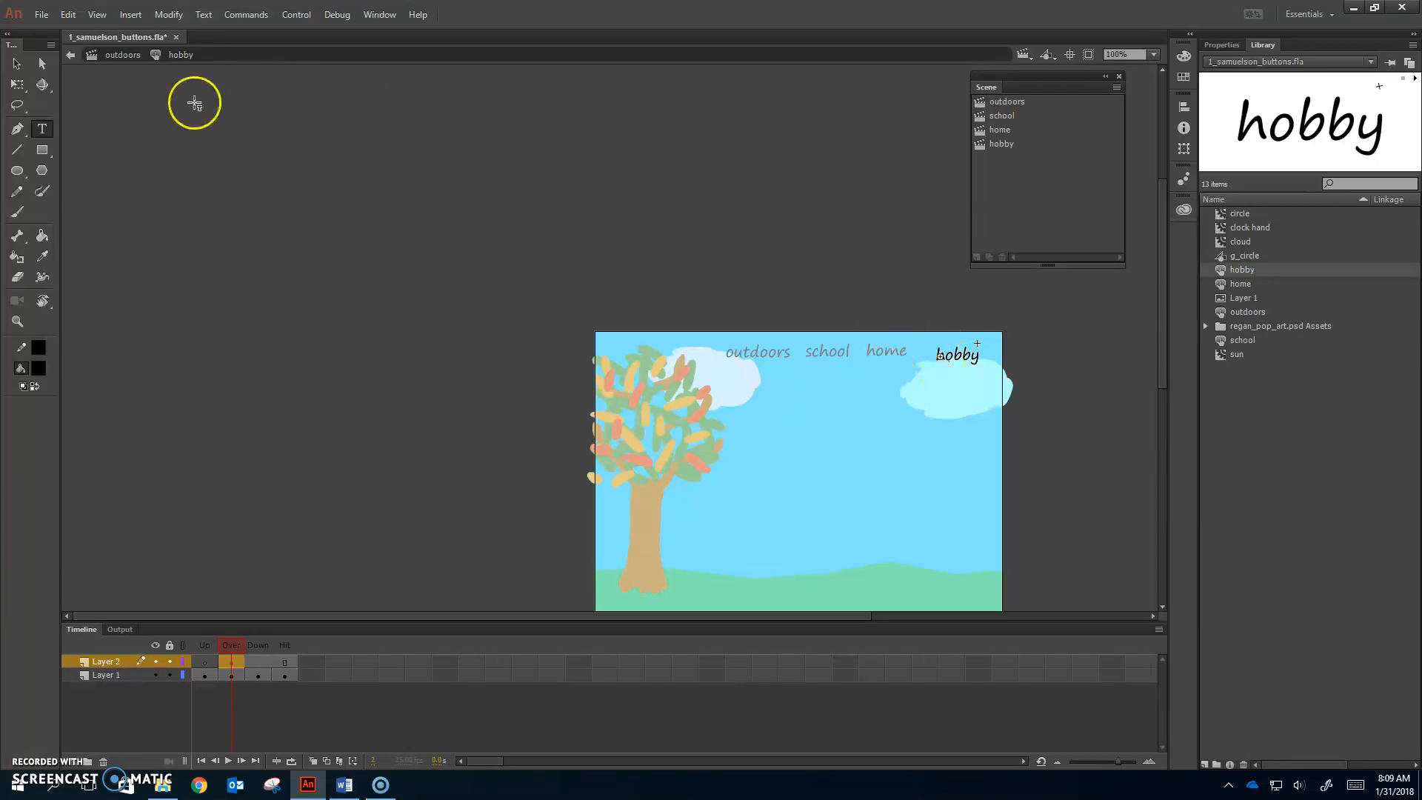
pyautogui.click(112, 51)
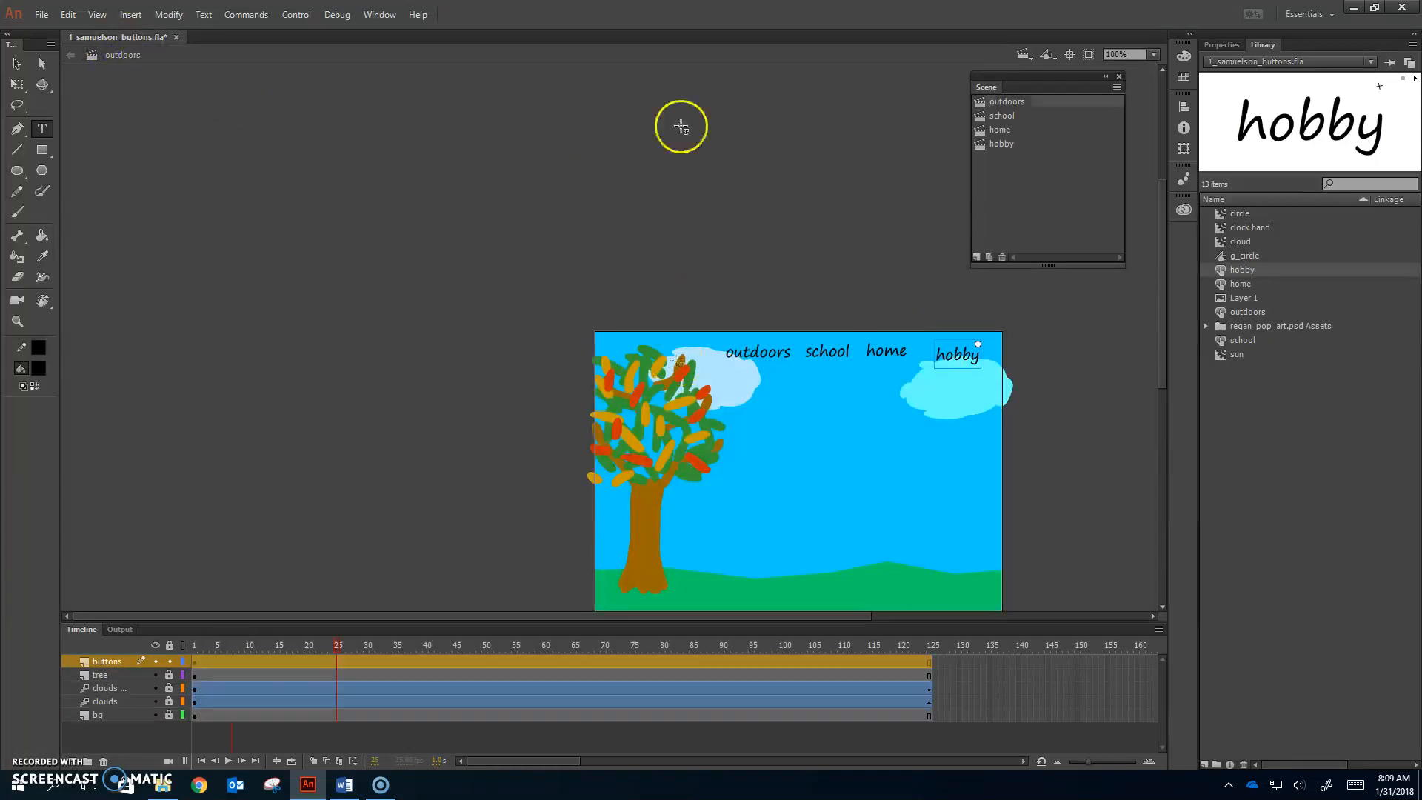
# Select the outdoors, school, home and hobby buttons and align their top edges to the top of the stage.
pyautogui.click(16, 64)
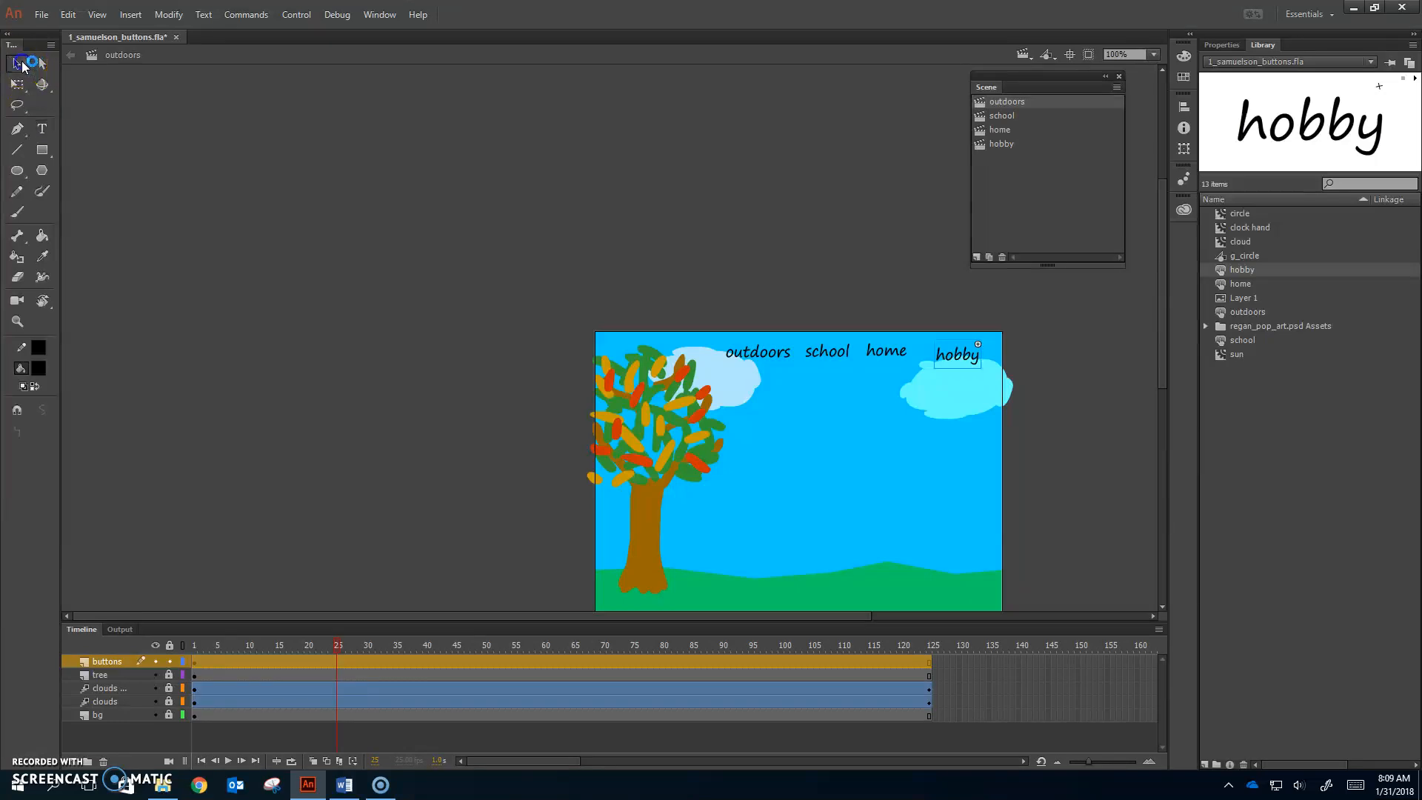
pyautogui.click(770, 351)
pyautogui.keyDown('shift'); pyautogui.click(881, 354); pyautogui.keyUp('shift')
pyautogui.keyDown('shift'); pyautogui.click(956, 352); pyautogui.keyUp('shift')
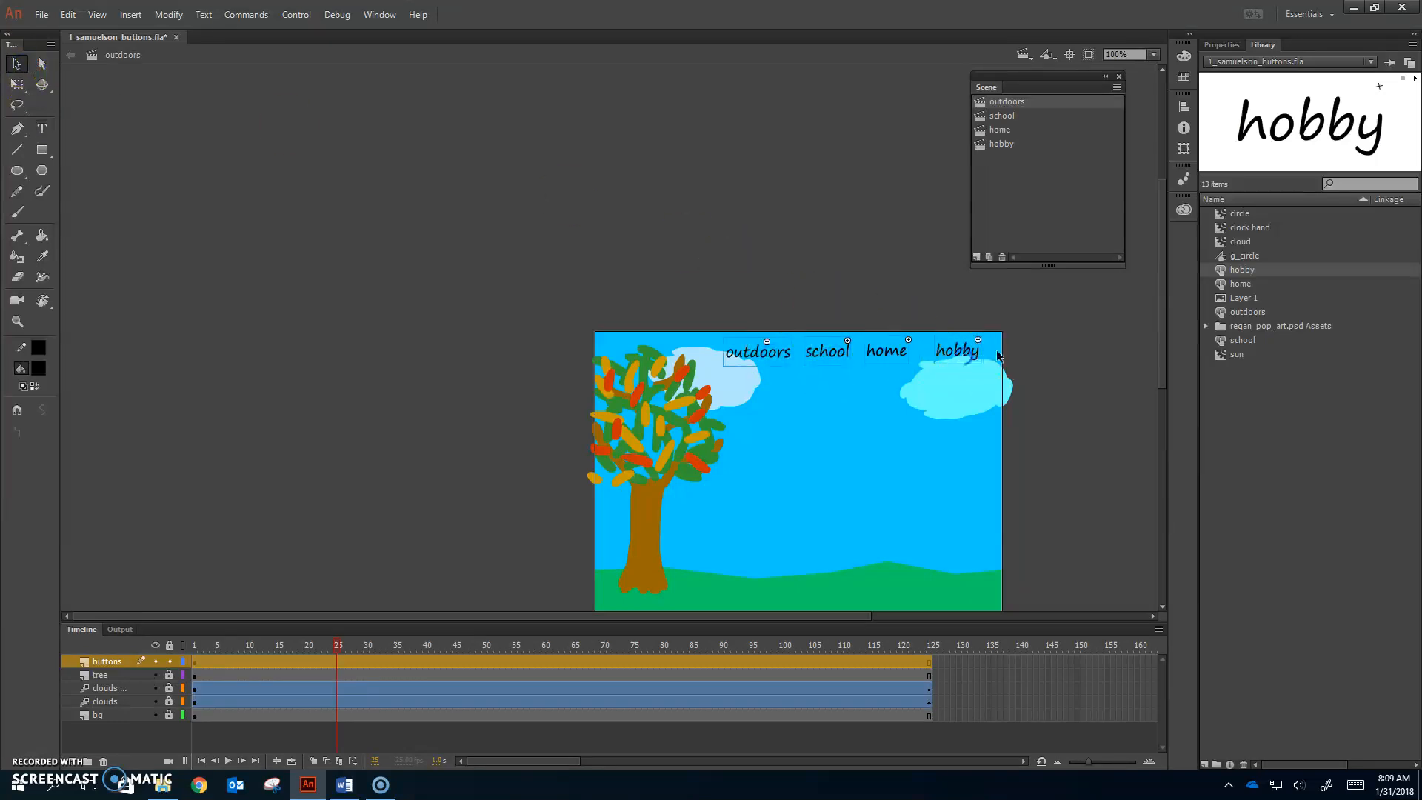
pyautogui.click(380, 14)
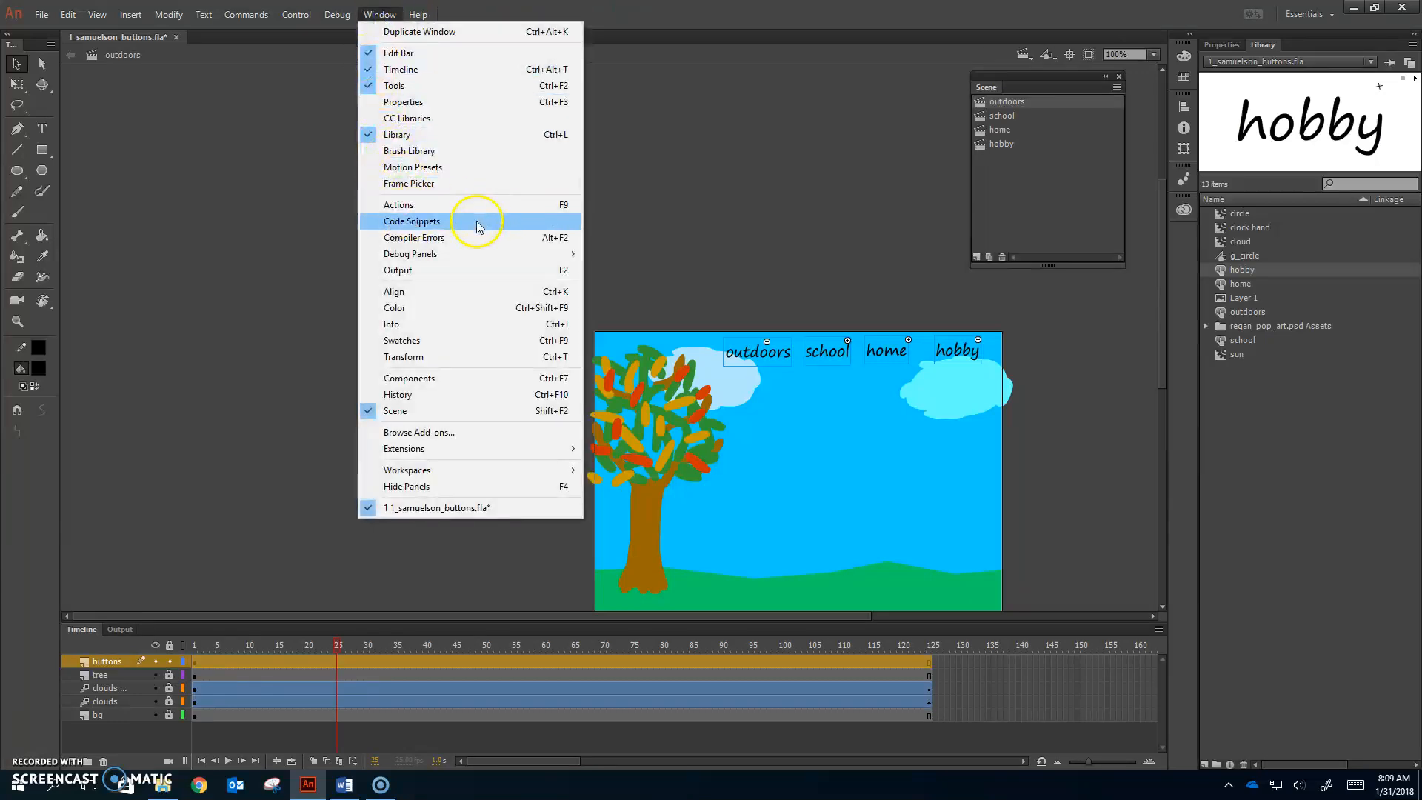
pyautogui.click(412, 291)
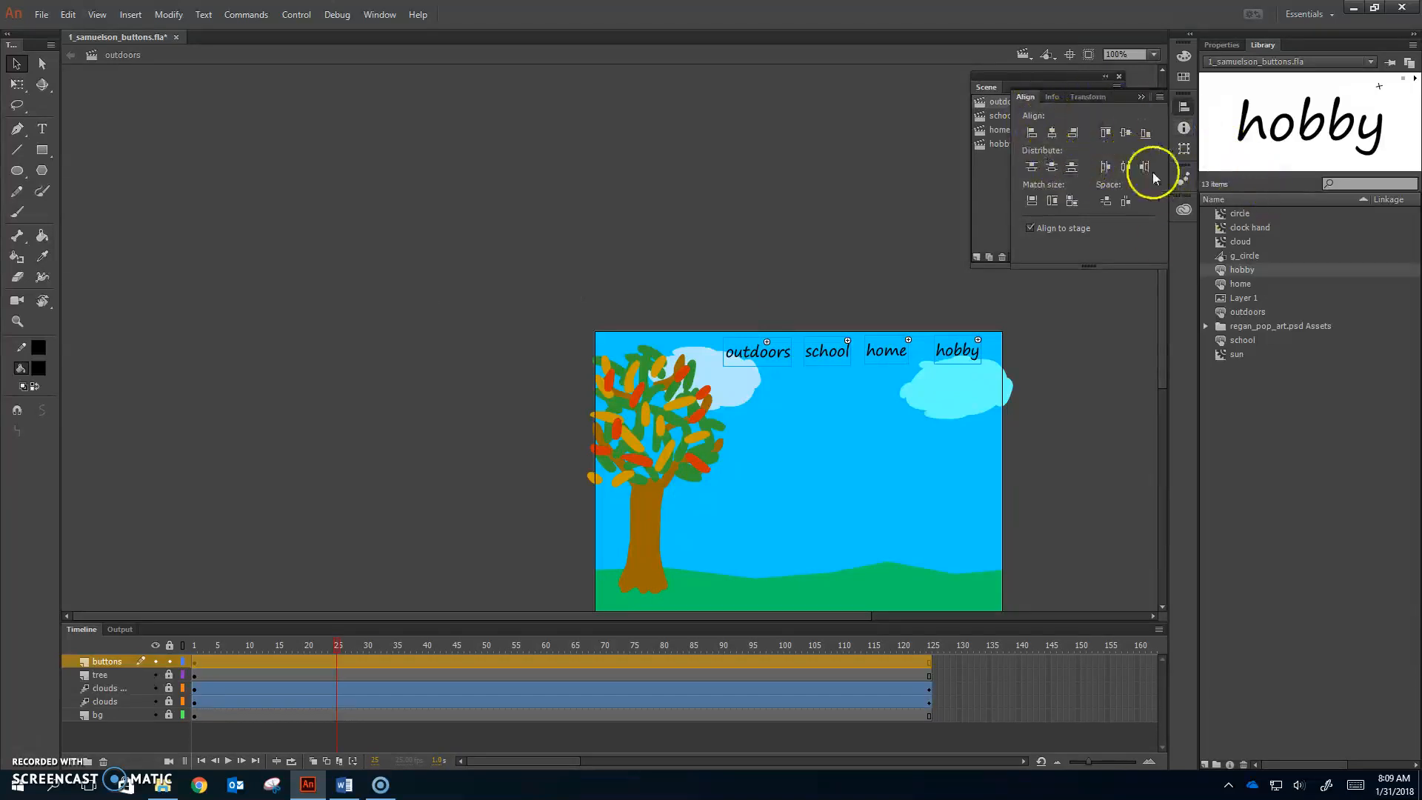
pyautogui.click(1028, 168)
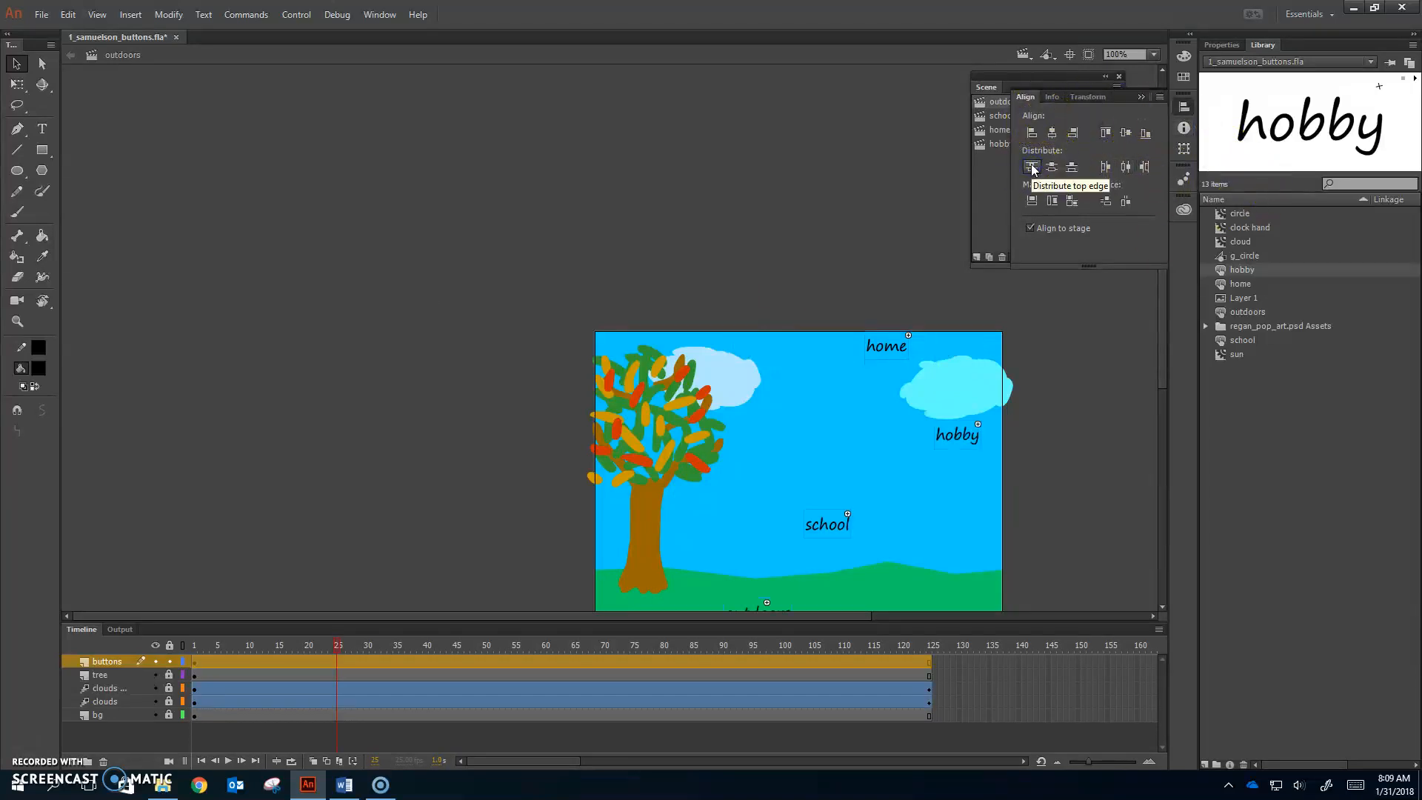
pyautogui.click(1105, 132)
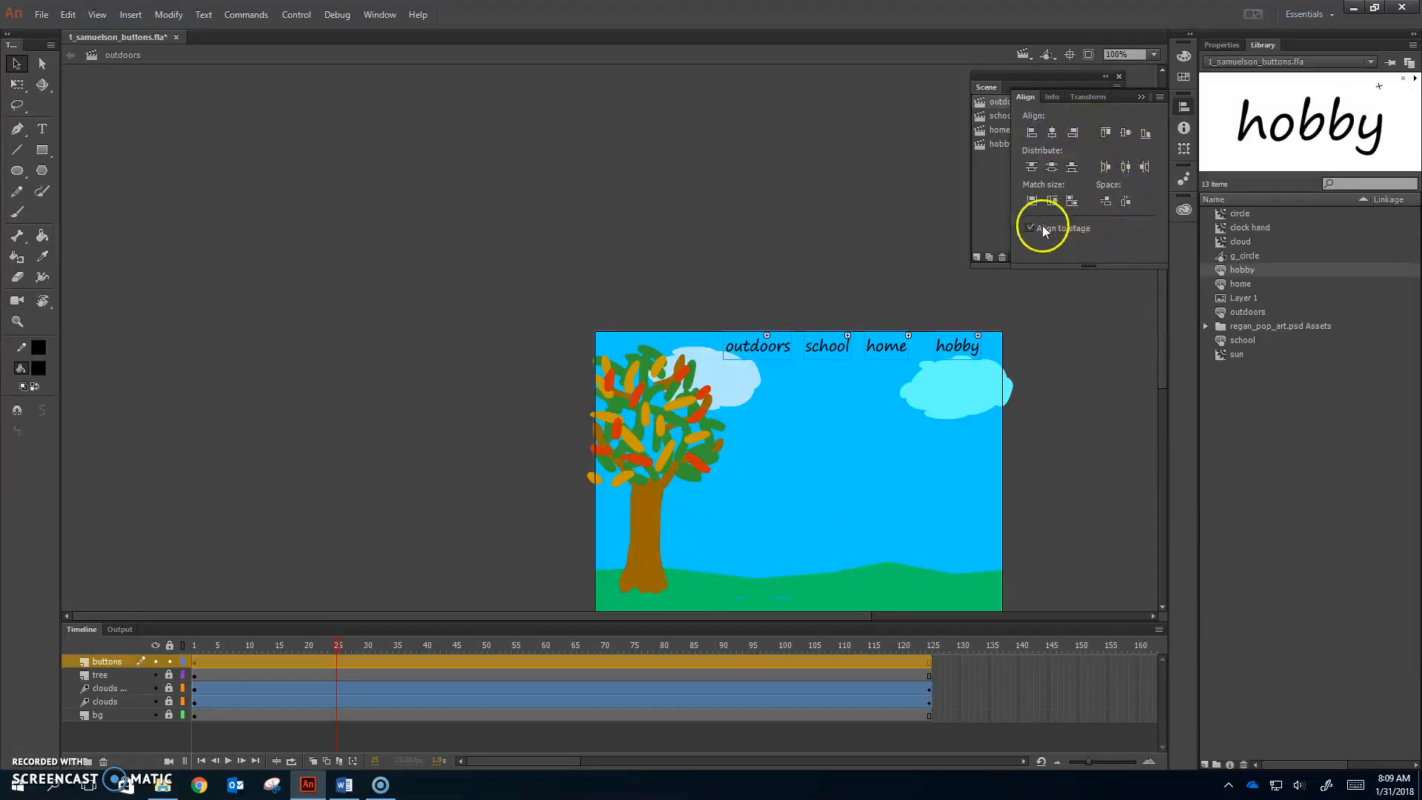
# Nudge the four selected buttons slightly down from the stage's top edge and turn off Align to stage.
pyautogui.press('Down')
pyautogui.press('Down')
pyautogui.press('Down')
pyautogui.press('Down')
pyautogui.press('Down')
pyautogui.press('Down')
pyautogui.press('Down')
pyautogui.press('Down')
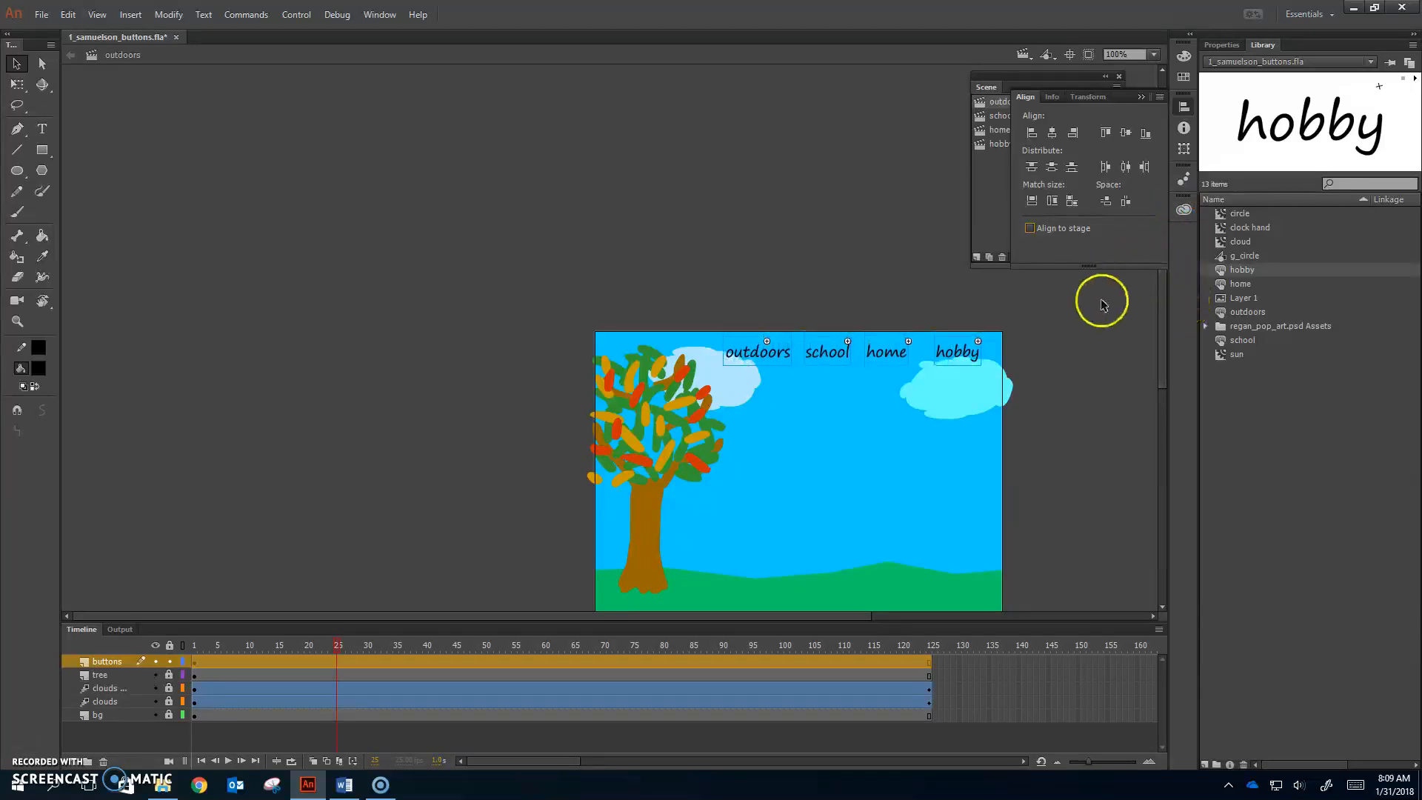
# Distribute the four buttons by their horizontal centers and space them evenly horizontally.
pyautogui.click(1124, 167)
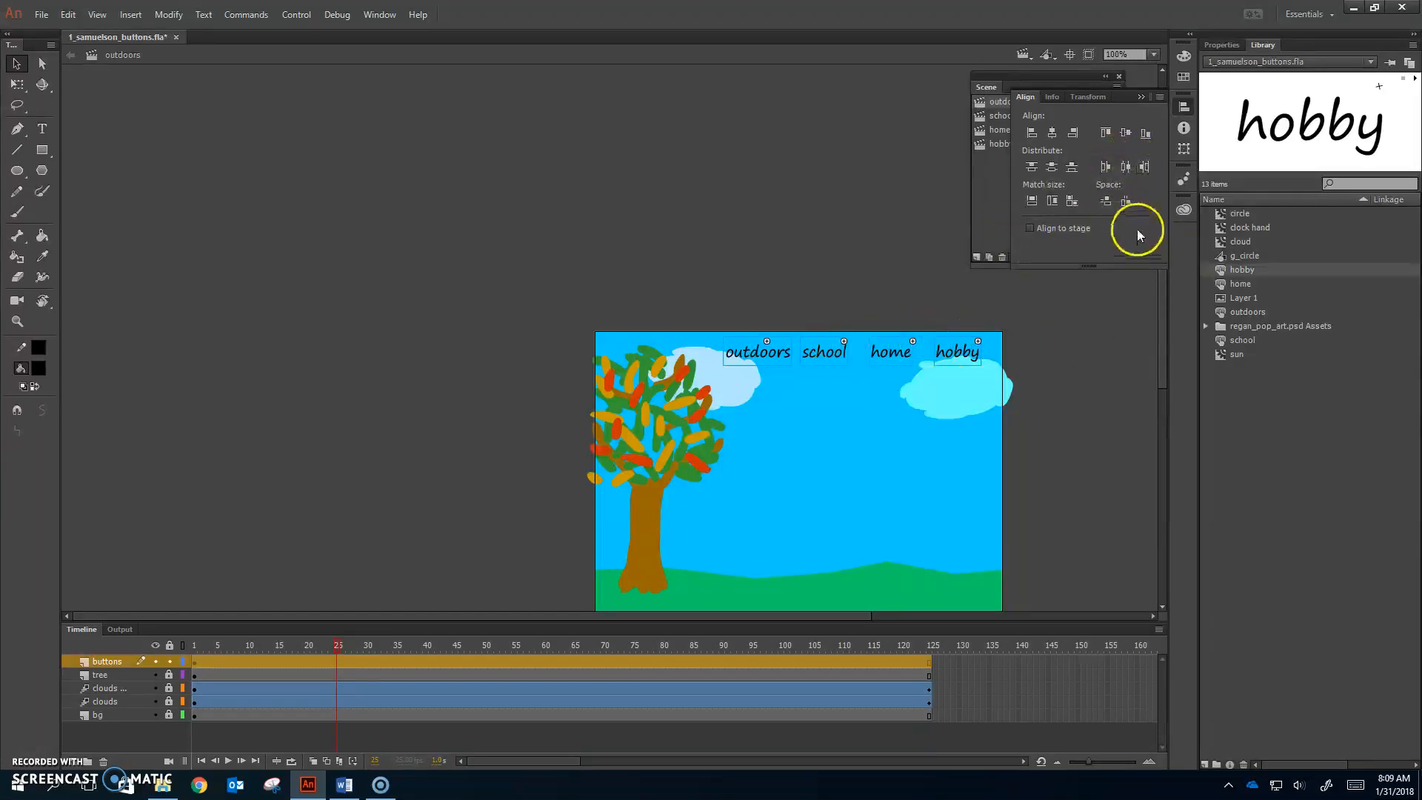
pyautogui.click(1124, 202)
pyautogui.click(1126, 202)
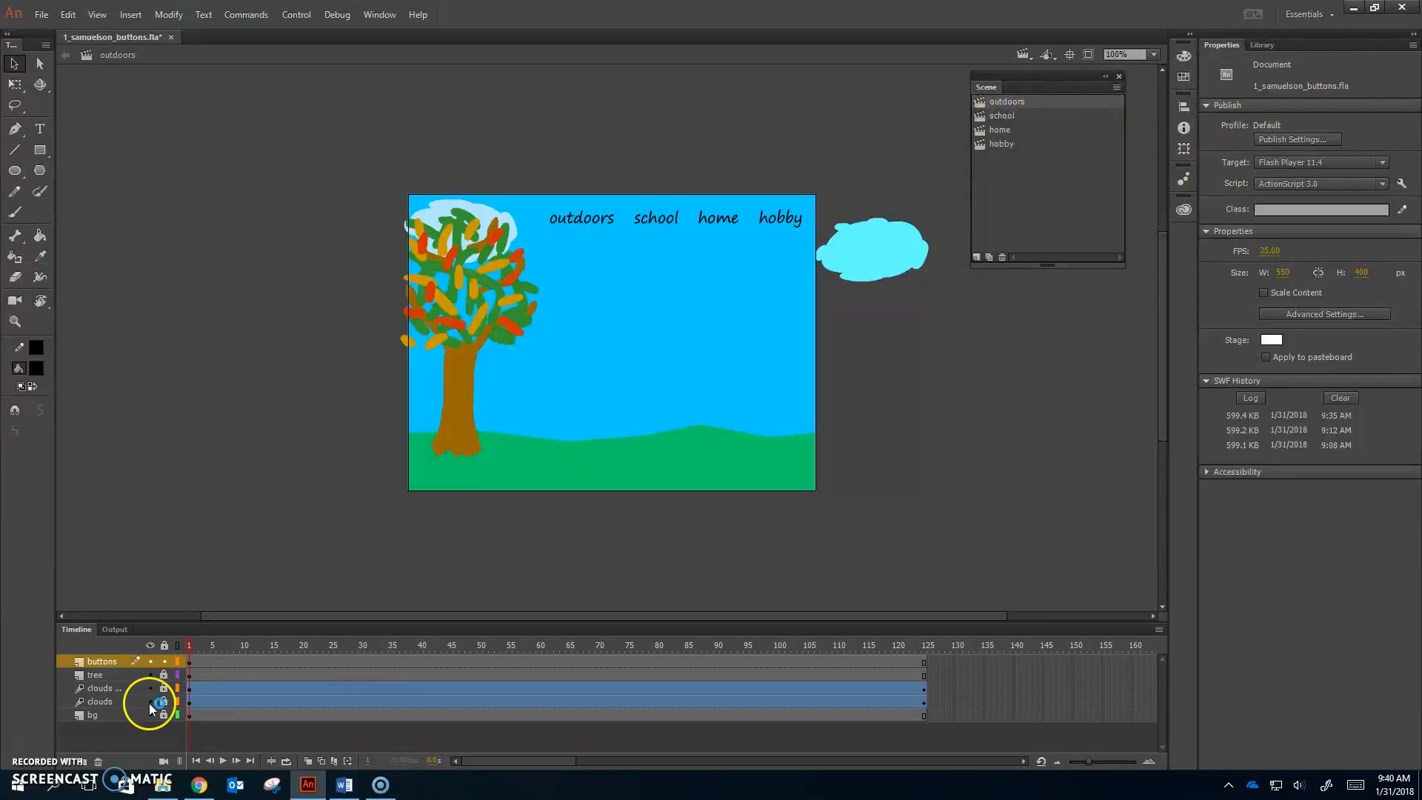
# Copy all frames of the buttons layer in the outdoors scene.
pyautogui.click(105, 660)
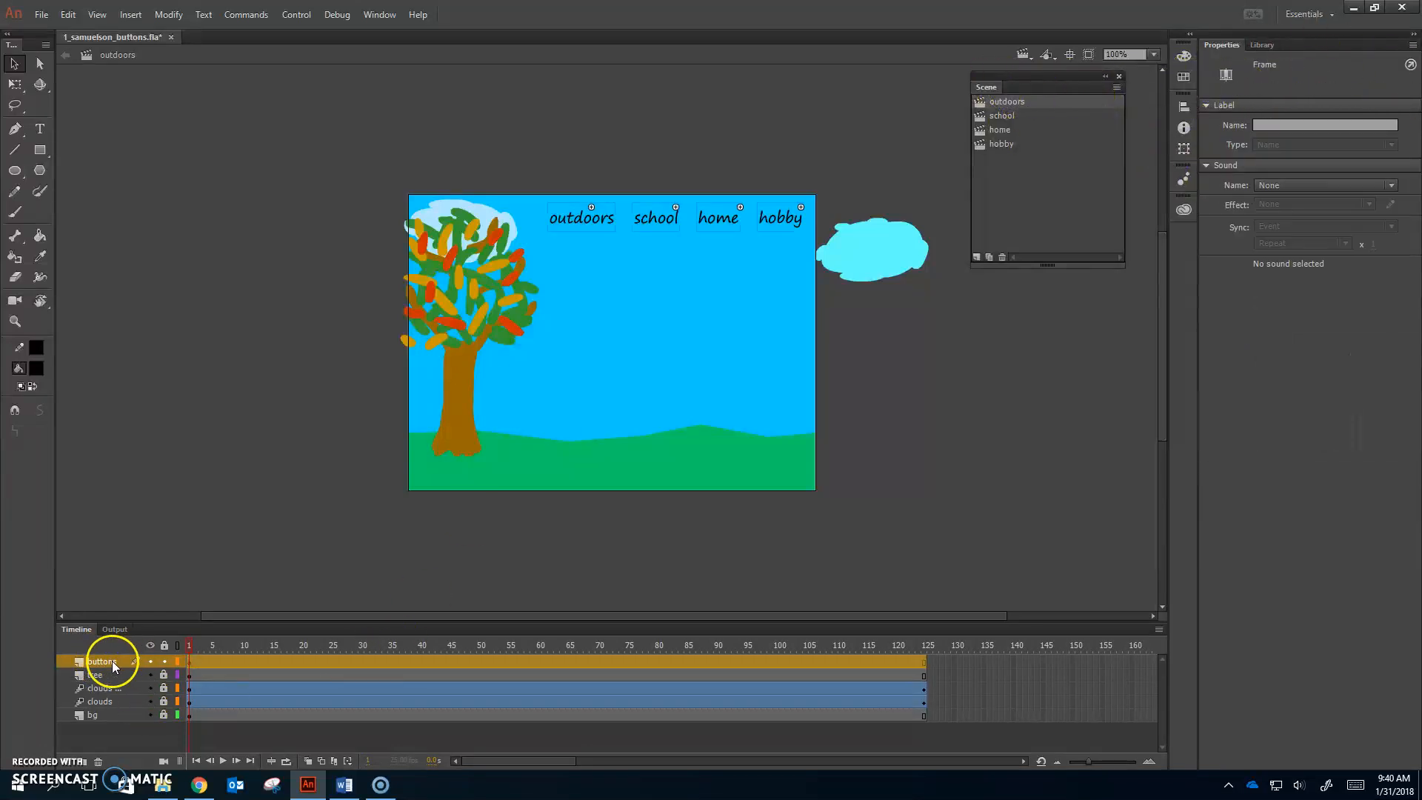
pyautogui.rightClick(214, 660)
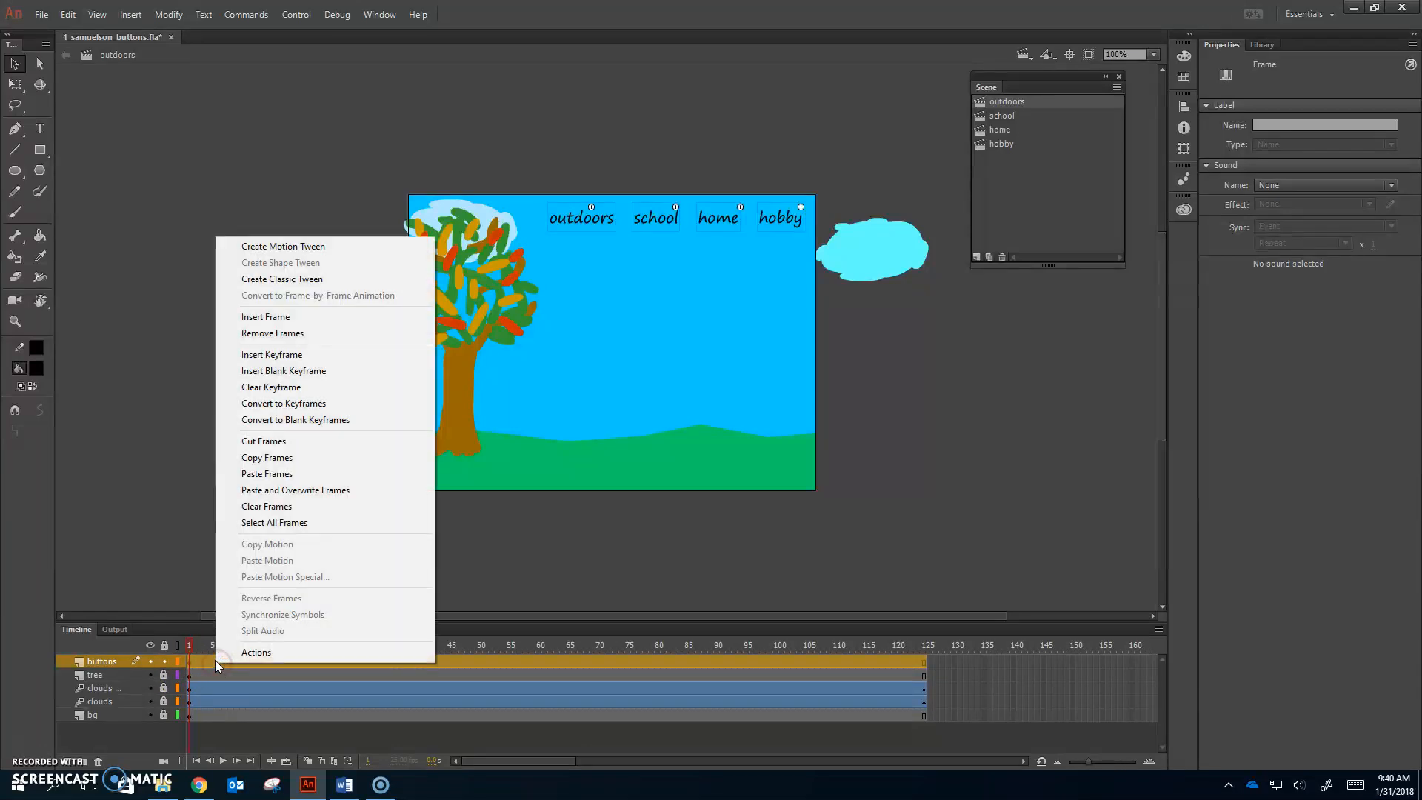
pyautogui.click(283, 465)
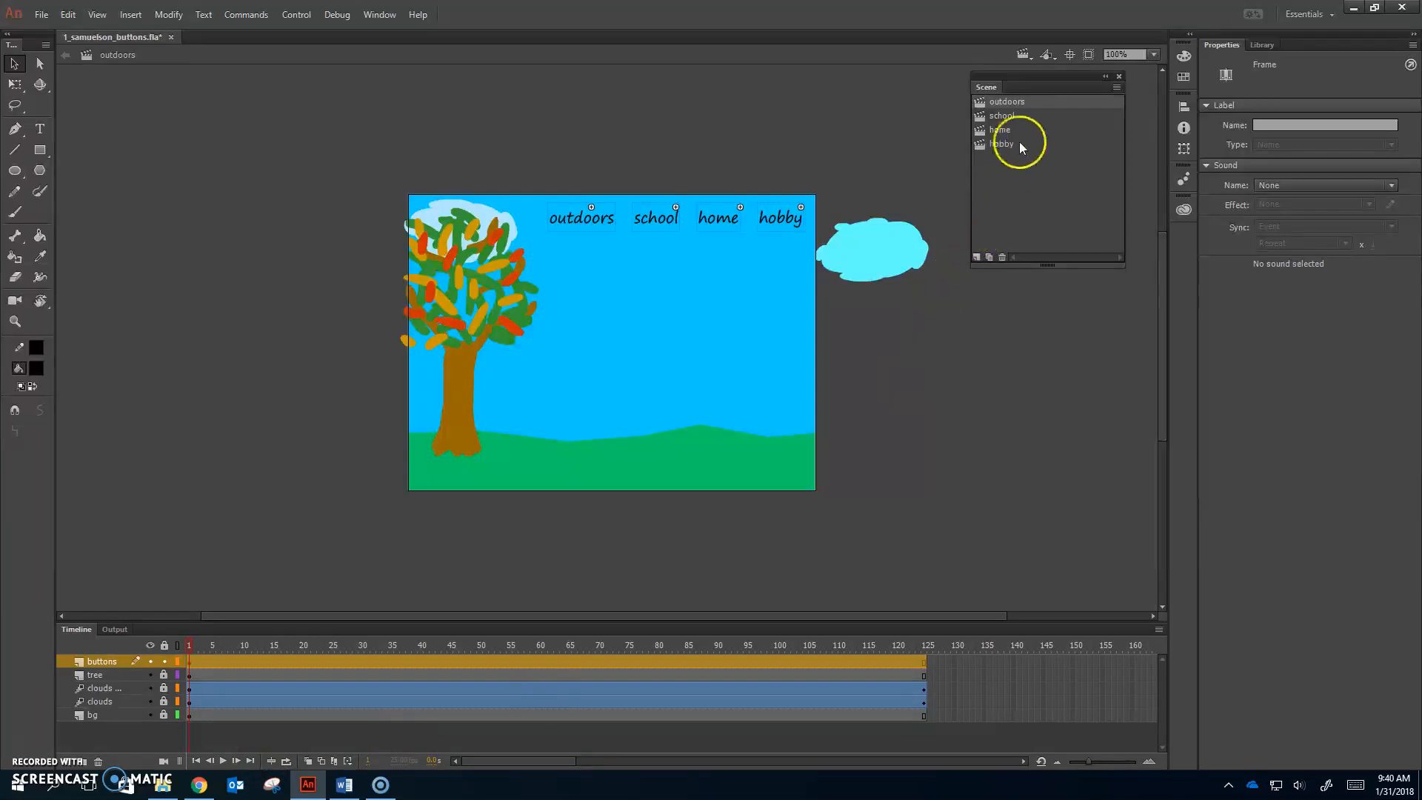
# Add a new top layer in the school scene and paste the copied button frames into it.
pyautogui.click(1015, 116)
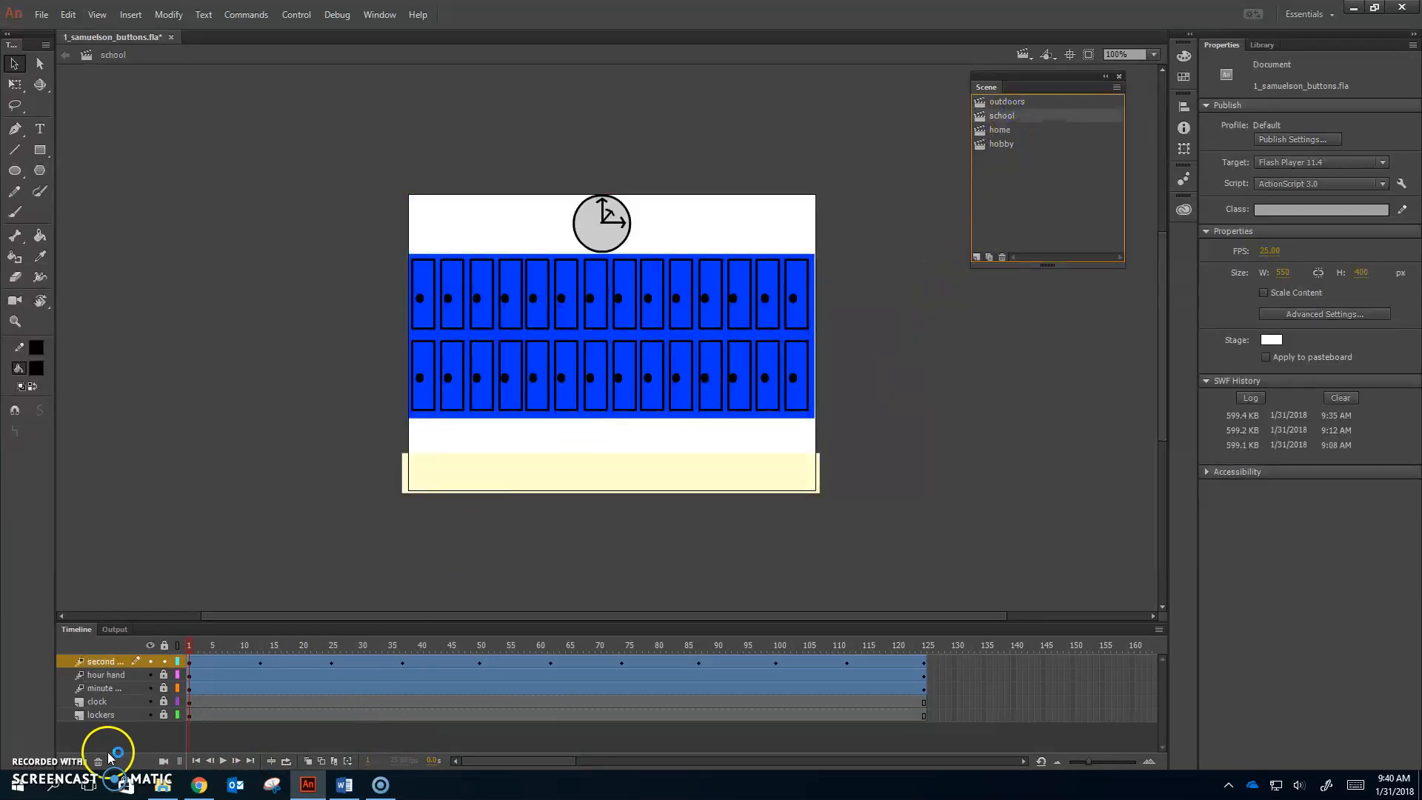
pyautogui.click(71, 763)
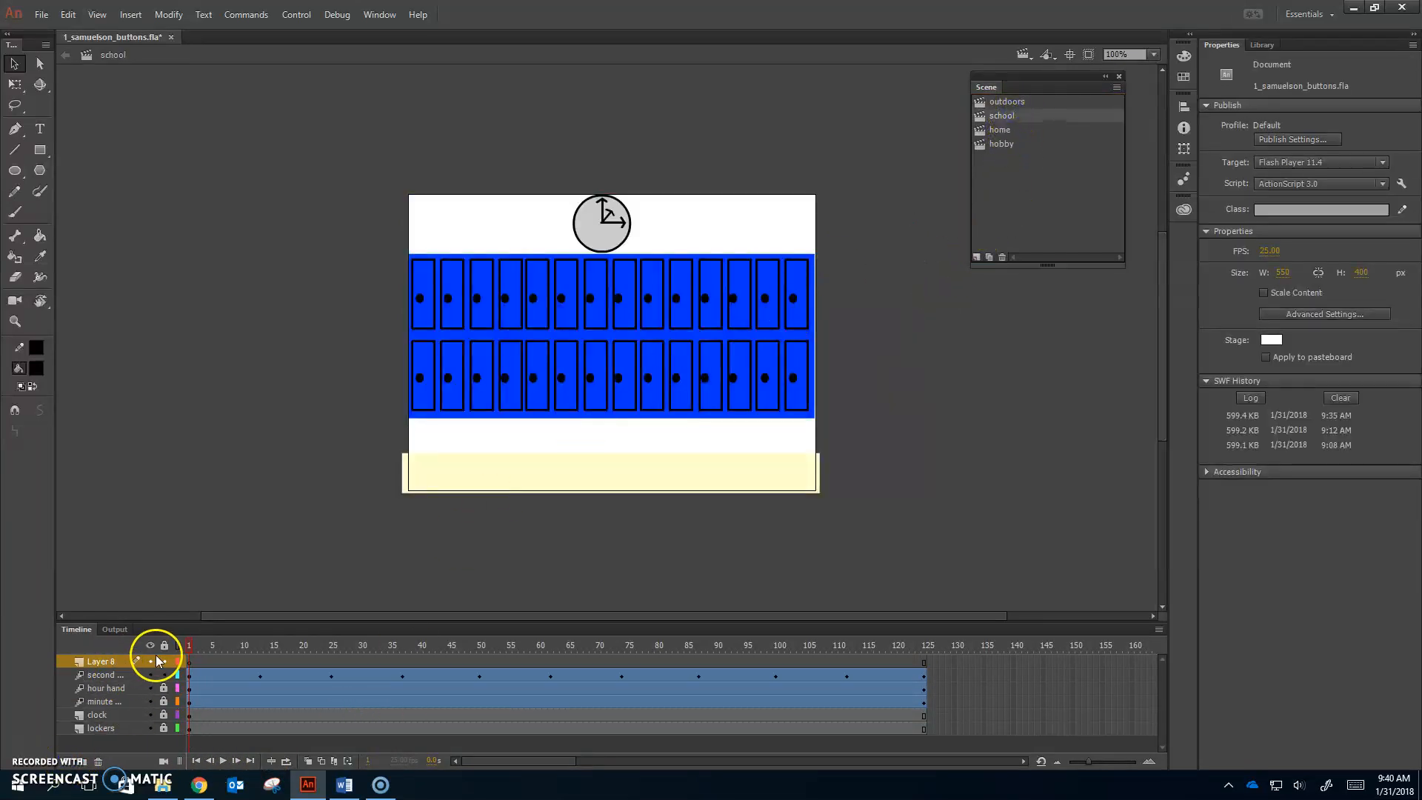
pyautogui.click(189, 661)
pyautogui.rightClick(191, 661)
pyautogui.click(241, 491)
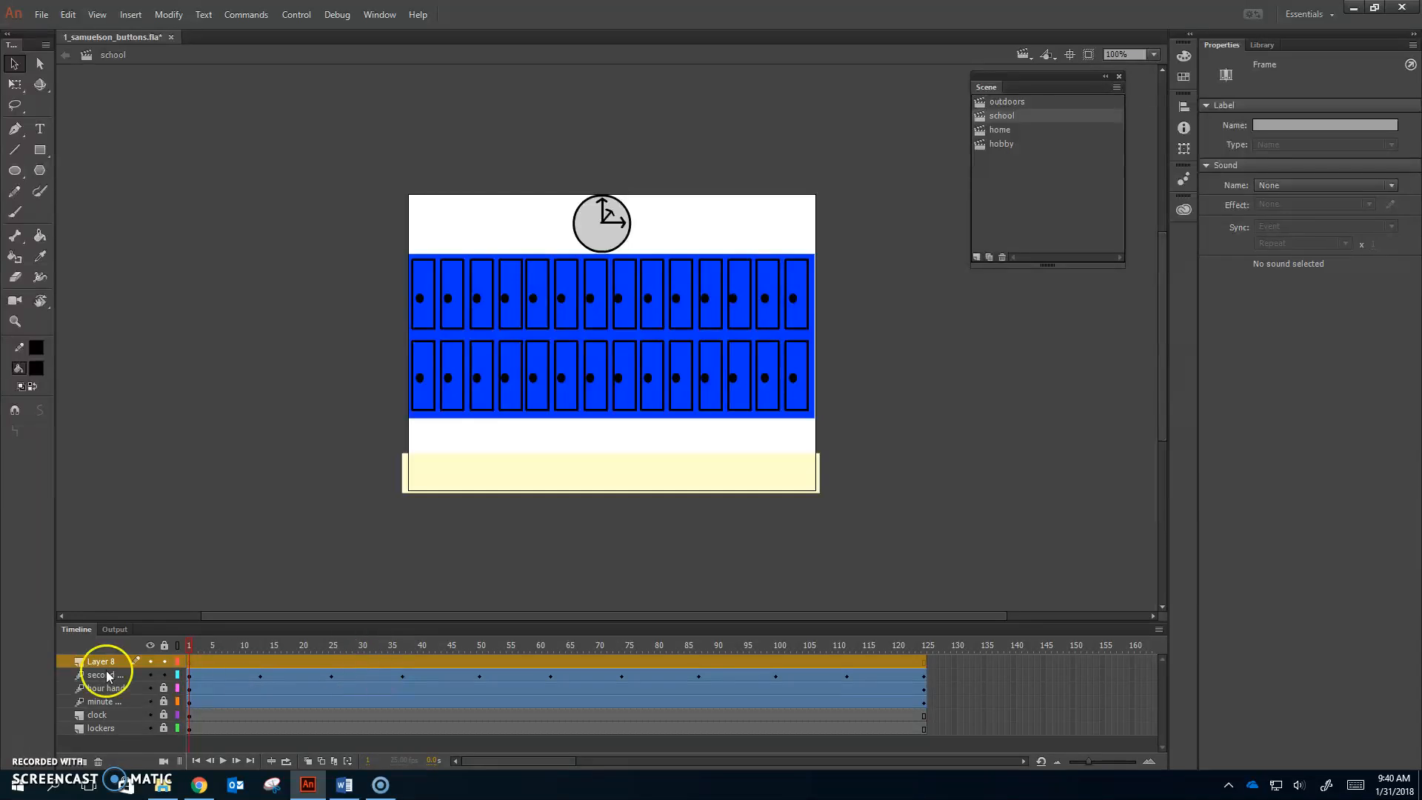
pyautogui.rightClick(217, 662)
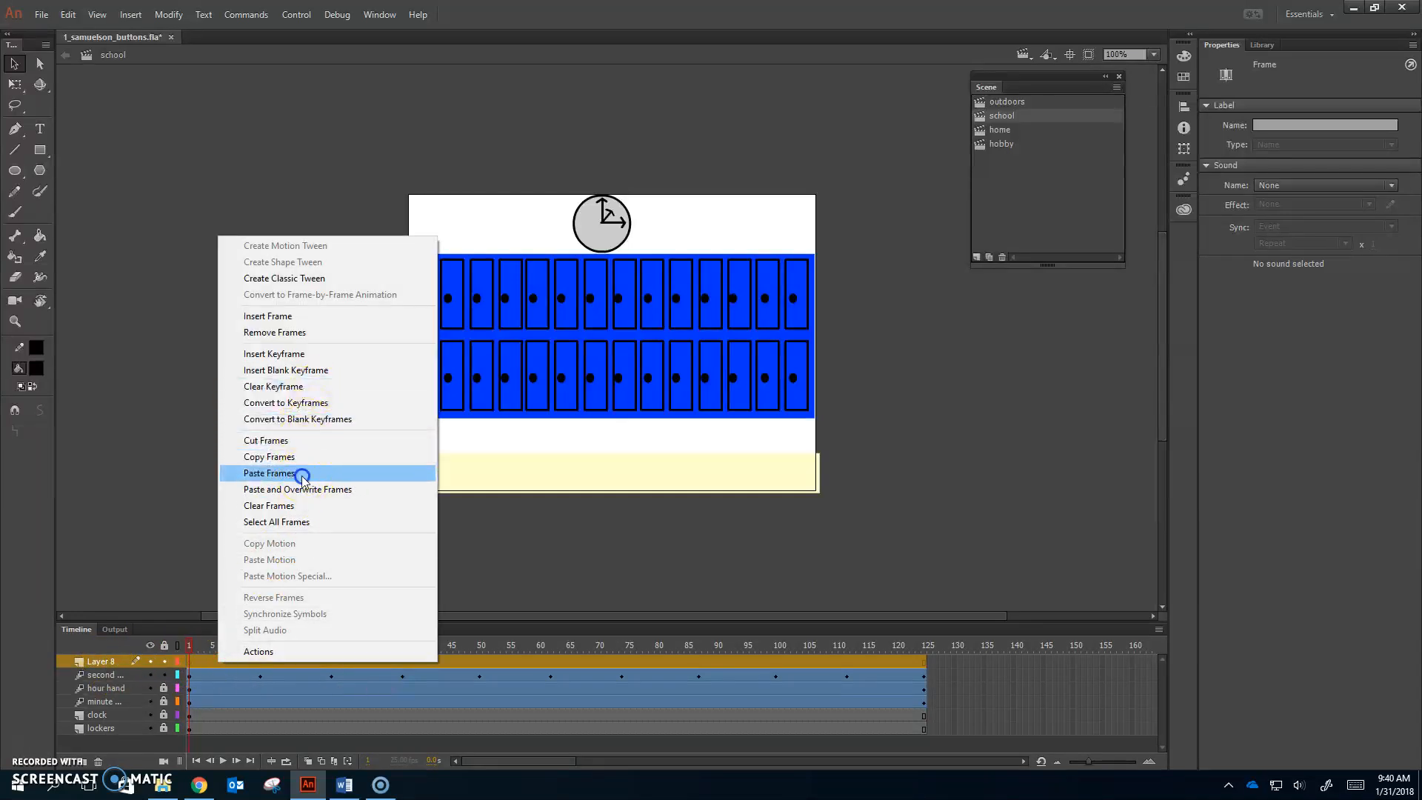
pyautogui.click(269, 473)
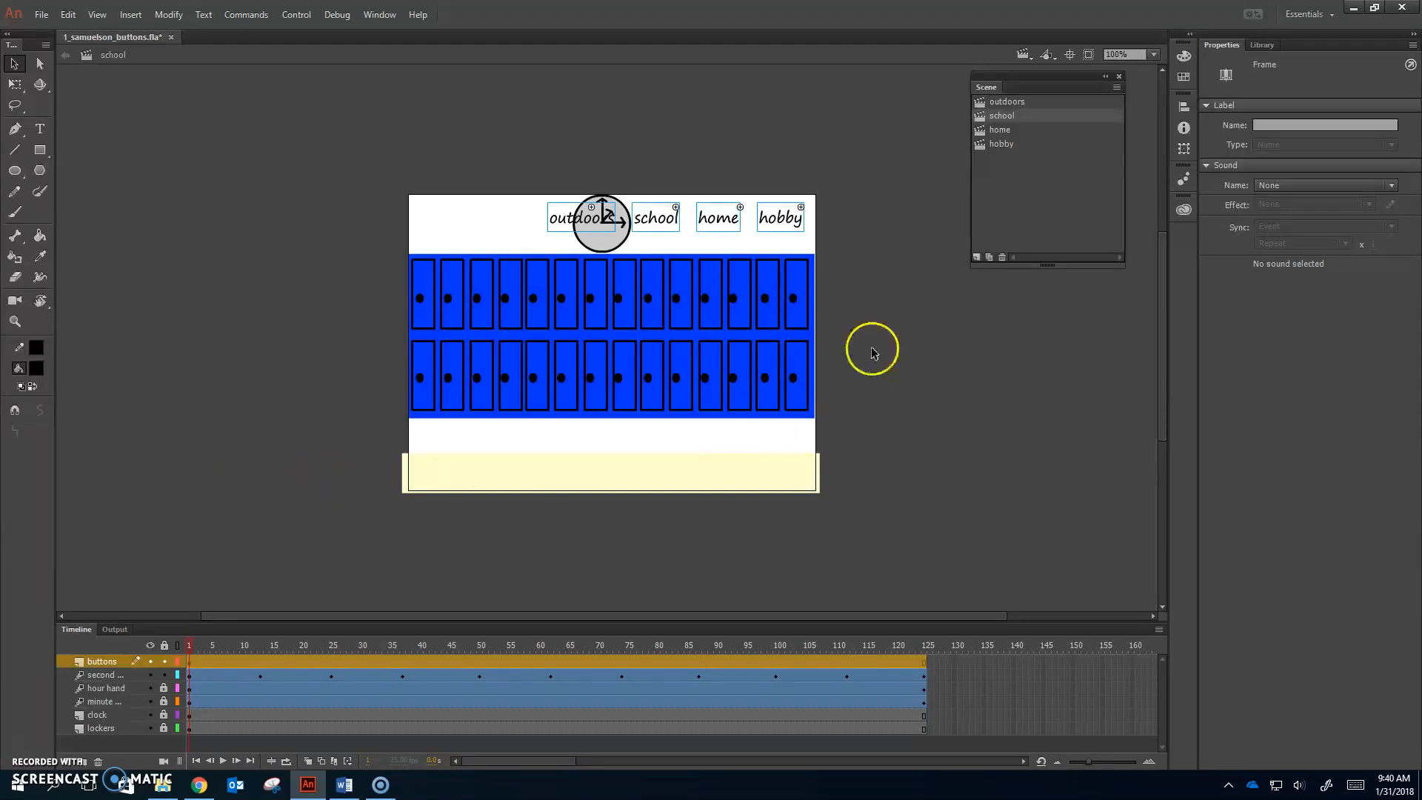
# Paste the copied button frames over the existing frames of the buttons layer in the home scene.
pyautogui.click(1018, 133)
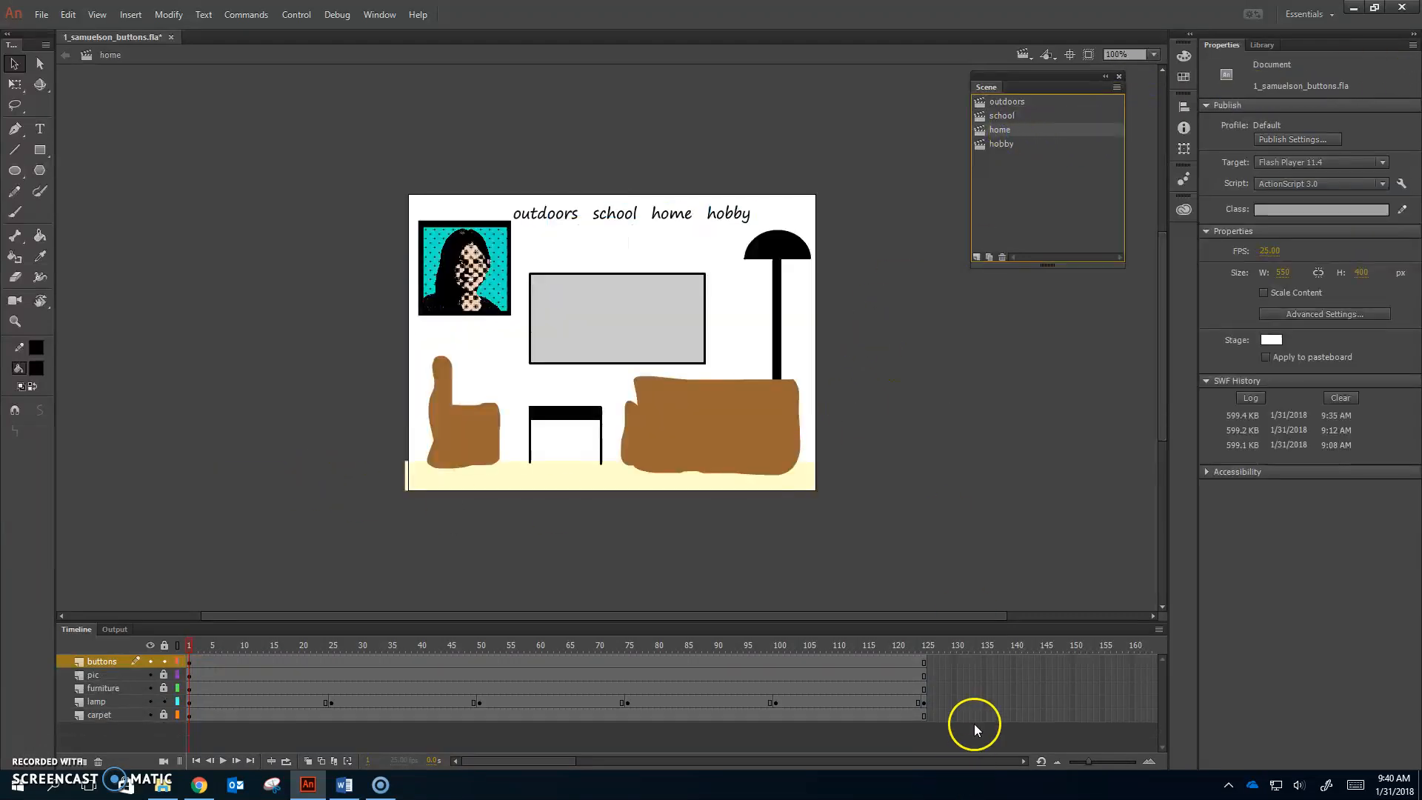
pyautogui.click(114, 662)
pyautogui.rightClick(190, 661)
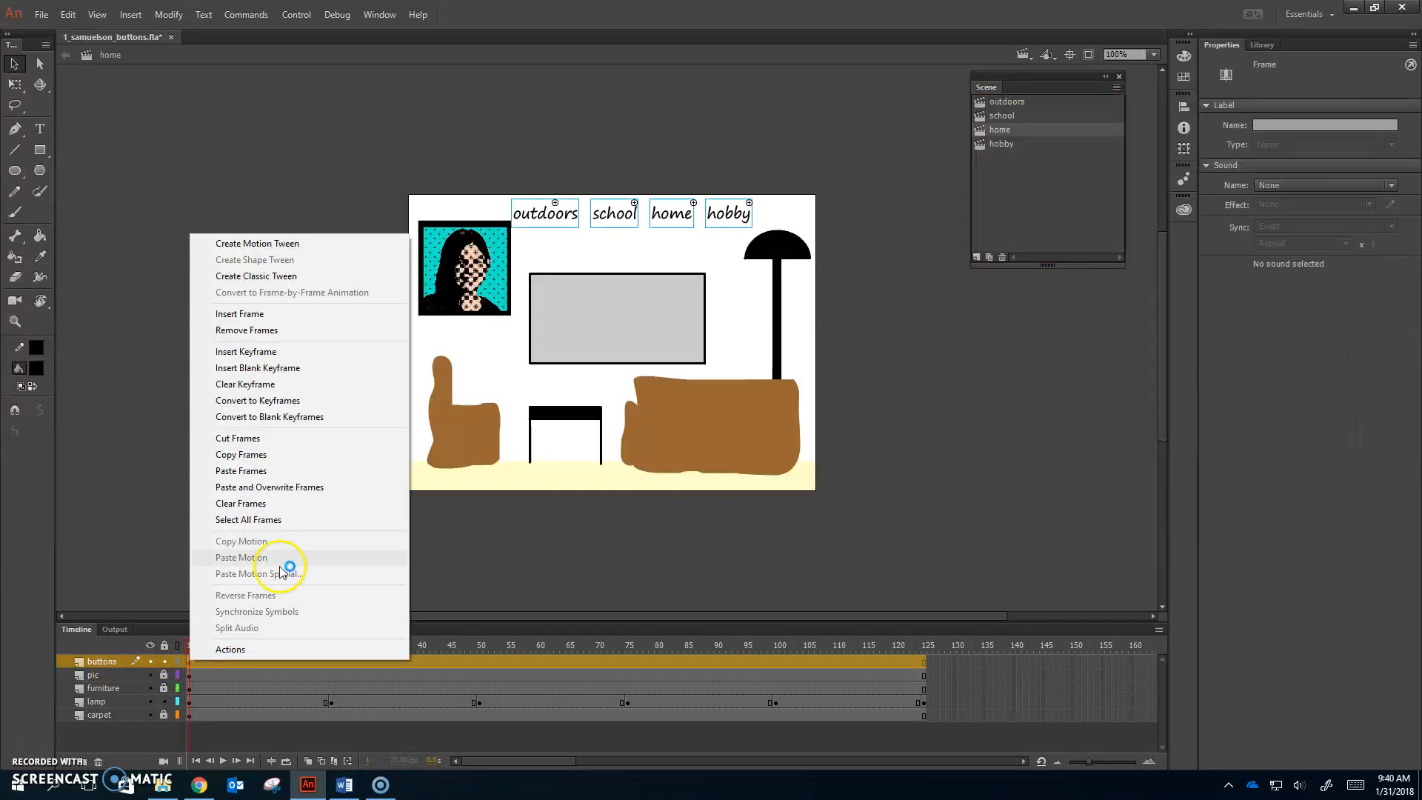
pyautogui.click(279, 471)
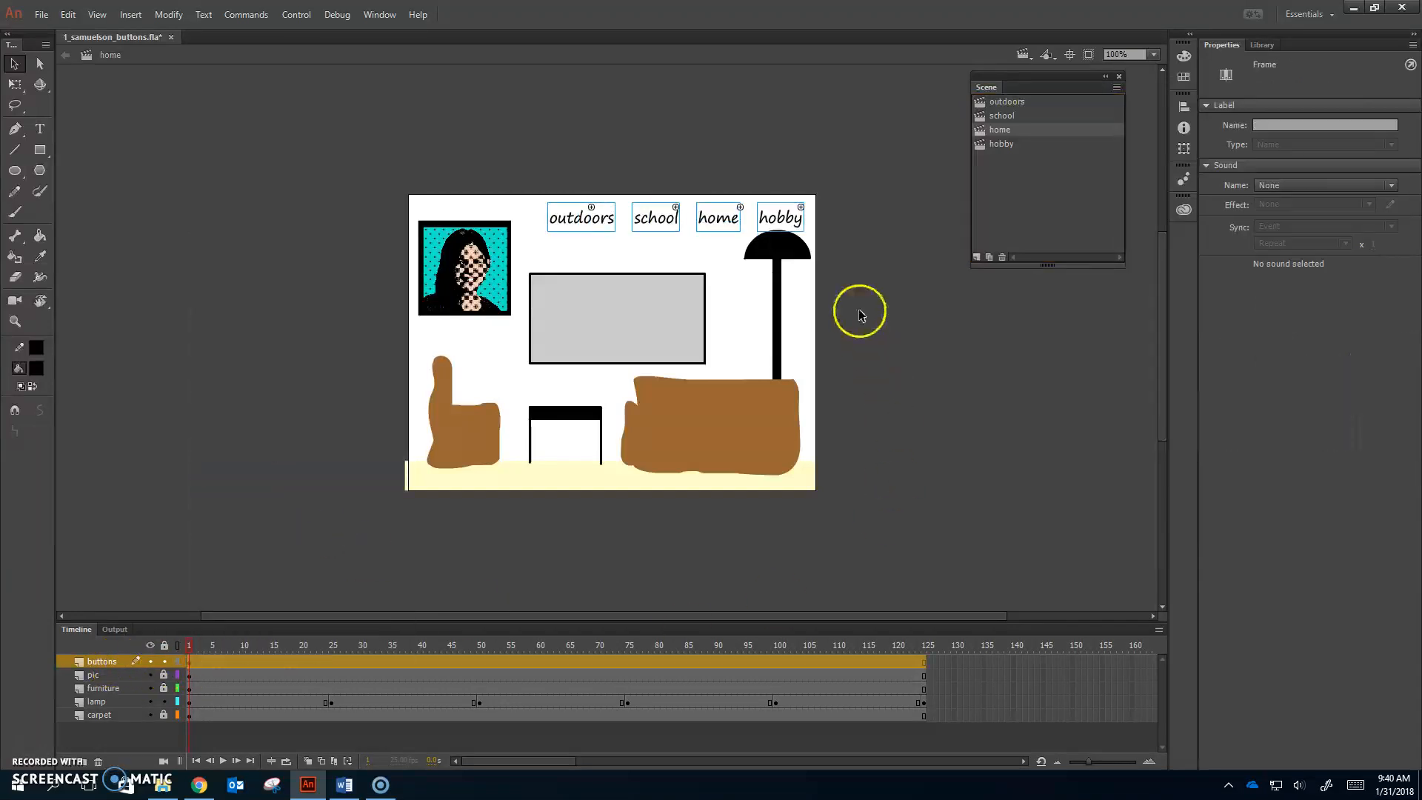
# Add a new top layer in the hobby scene and paste the copied button frames over its frames.
pyautogui.click(1016, 145)
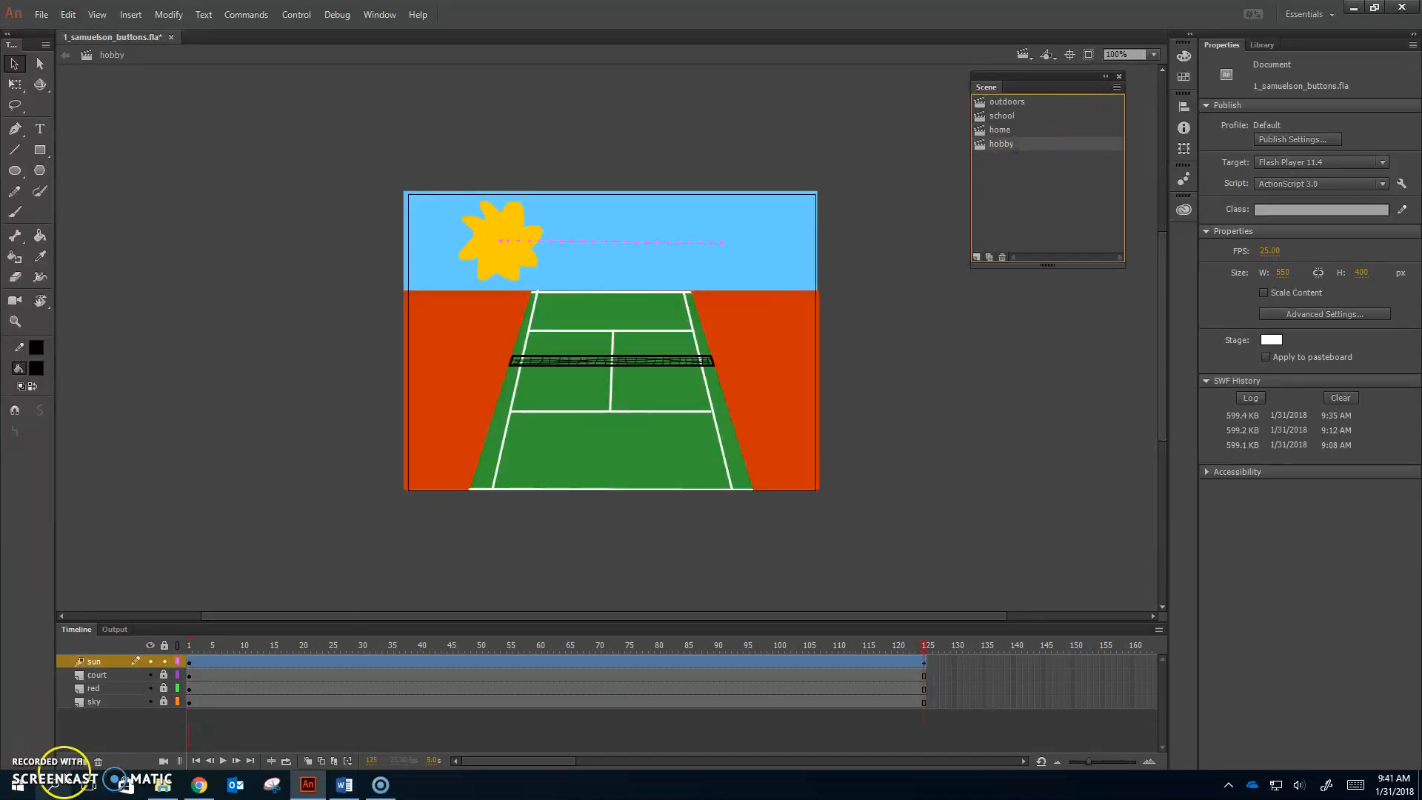
pyautogui.click(63, 763)
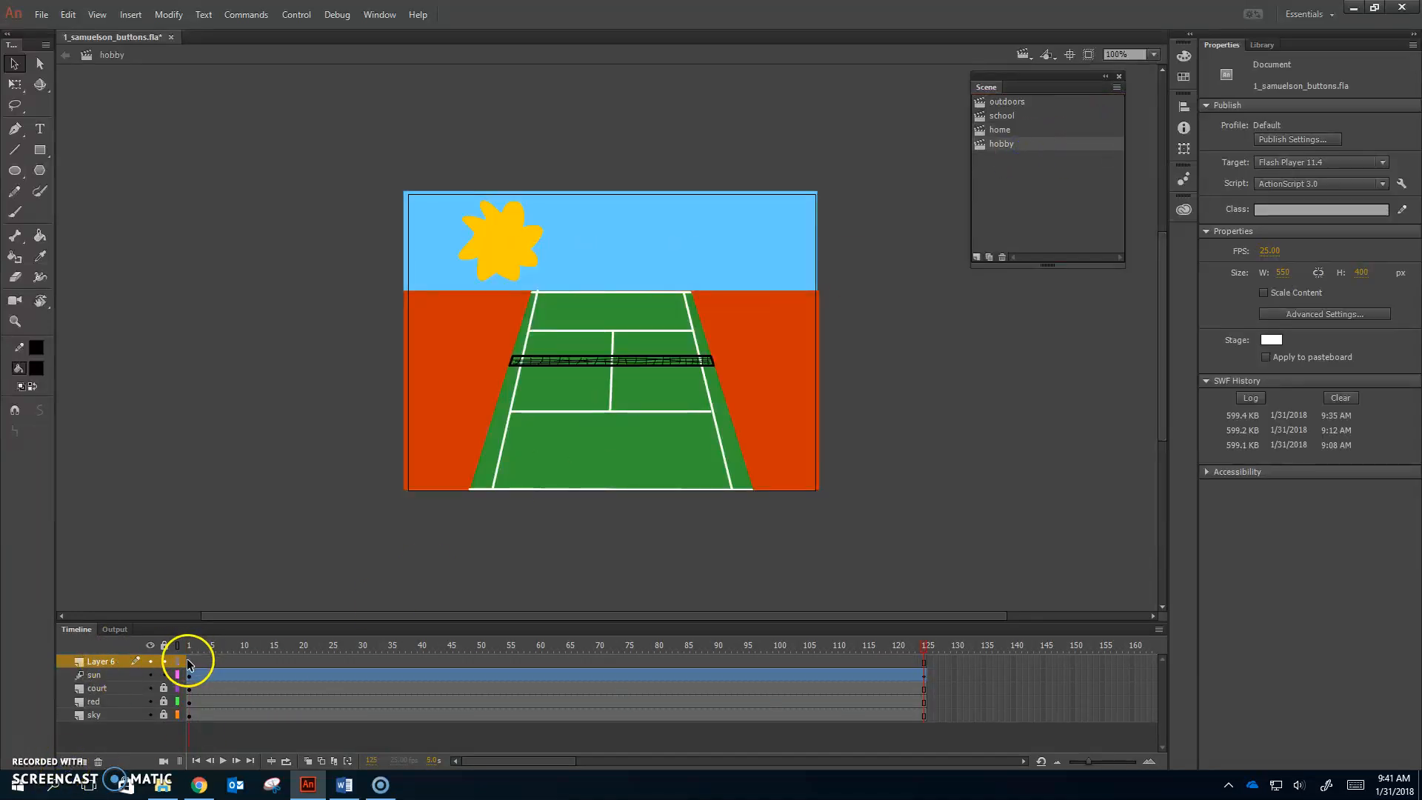
pyautogui.click(111, 661)
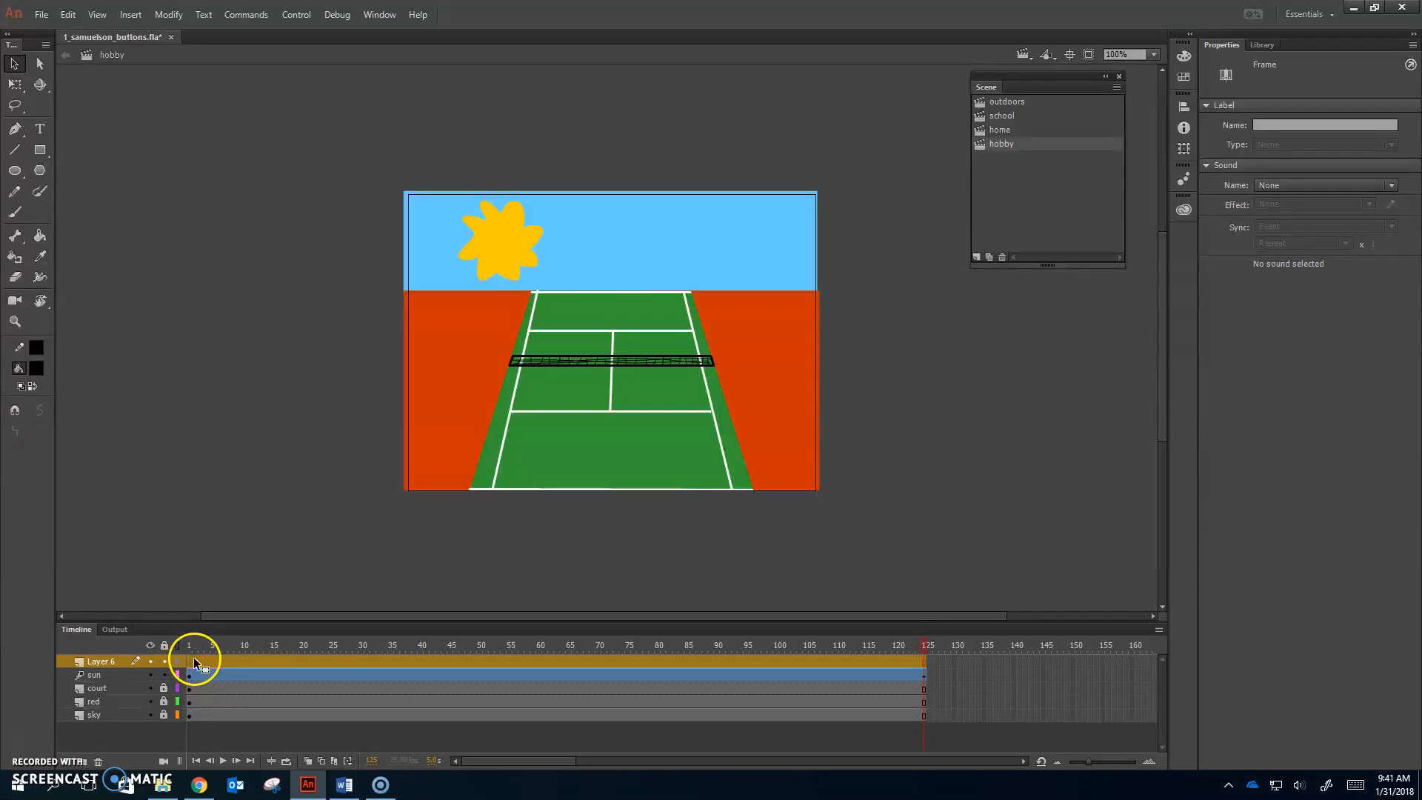
pyautogui.rightClick(193, 656)
pyautogui.click(293, 469)
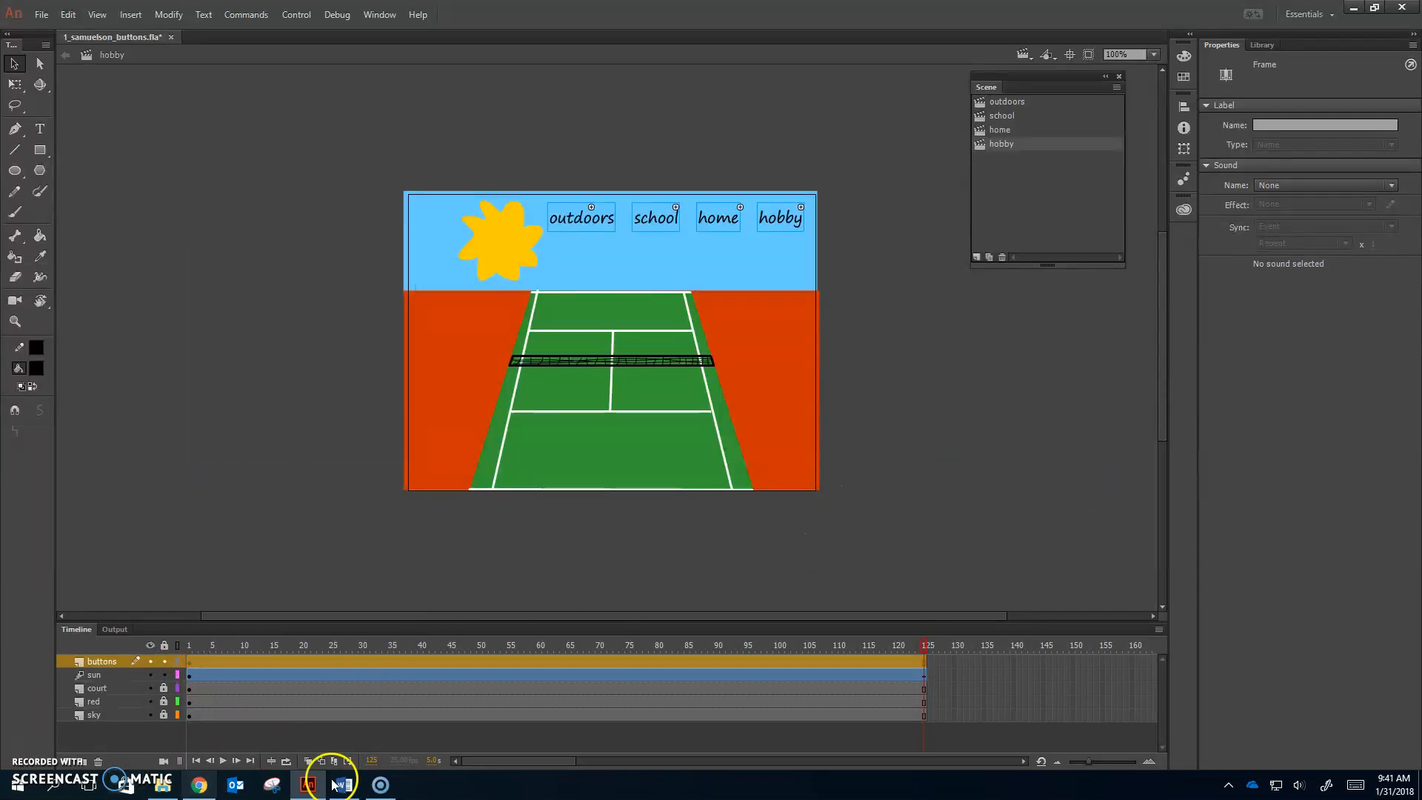
# In the school scene, move the outdoors and school buttons together horizontally to the left of the clock, at about X 38.
pyautogui.click(1016, 132)
pyautogui.click(1019, 117)
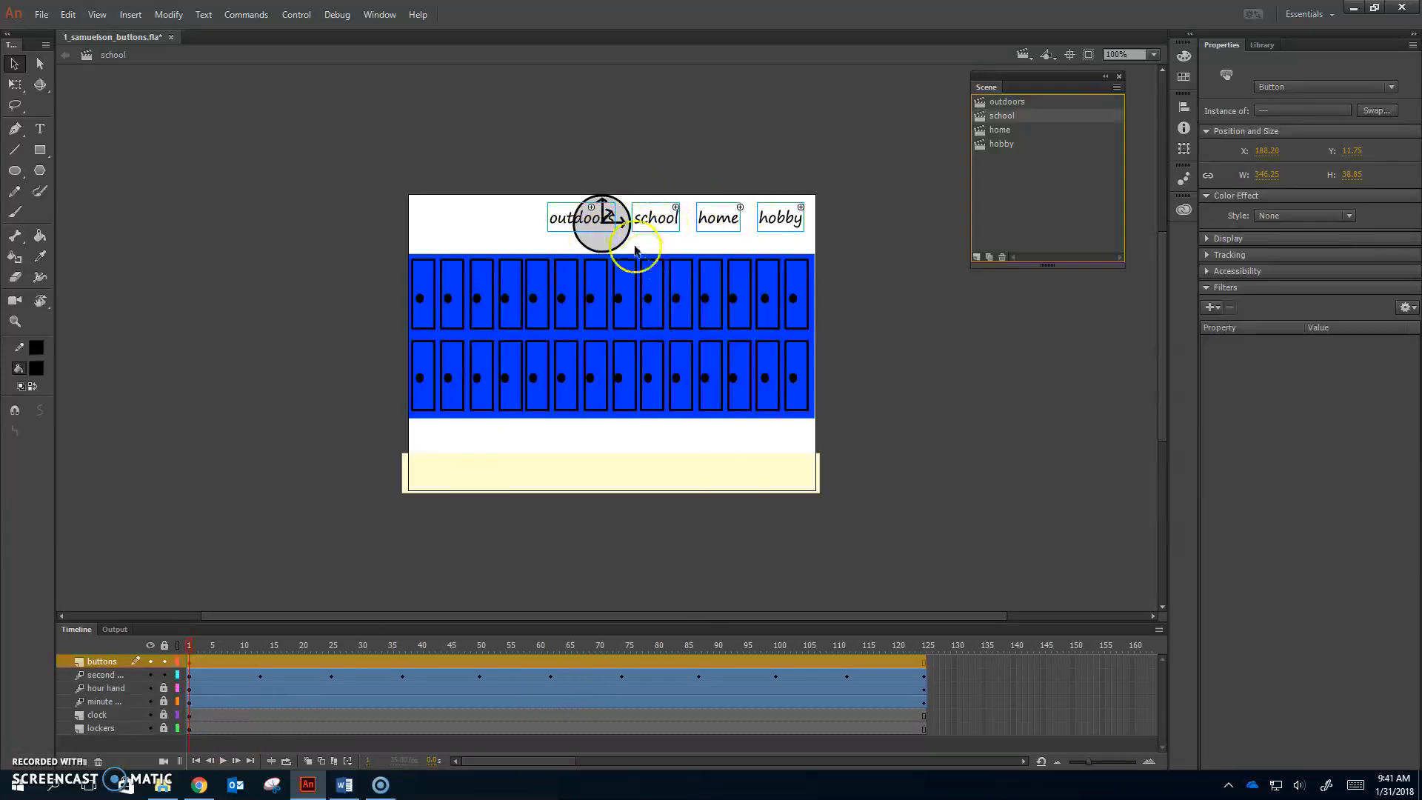
pyautogui.click(694, 181)
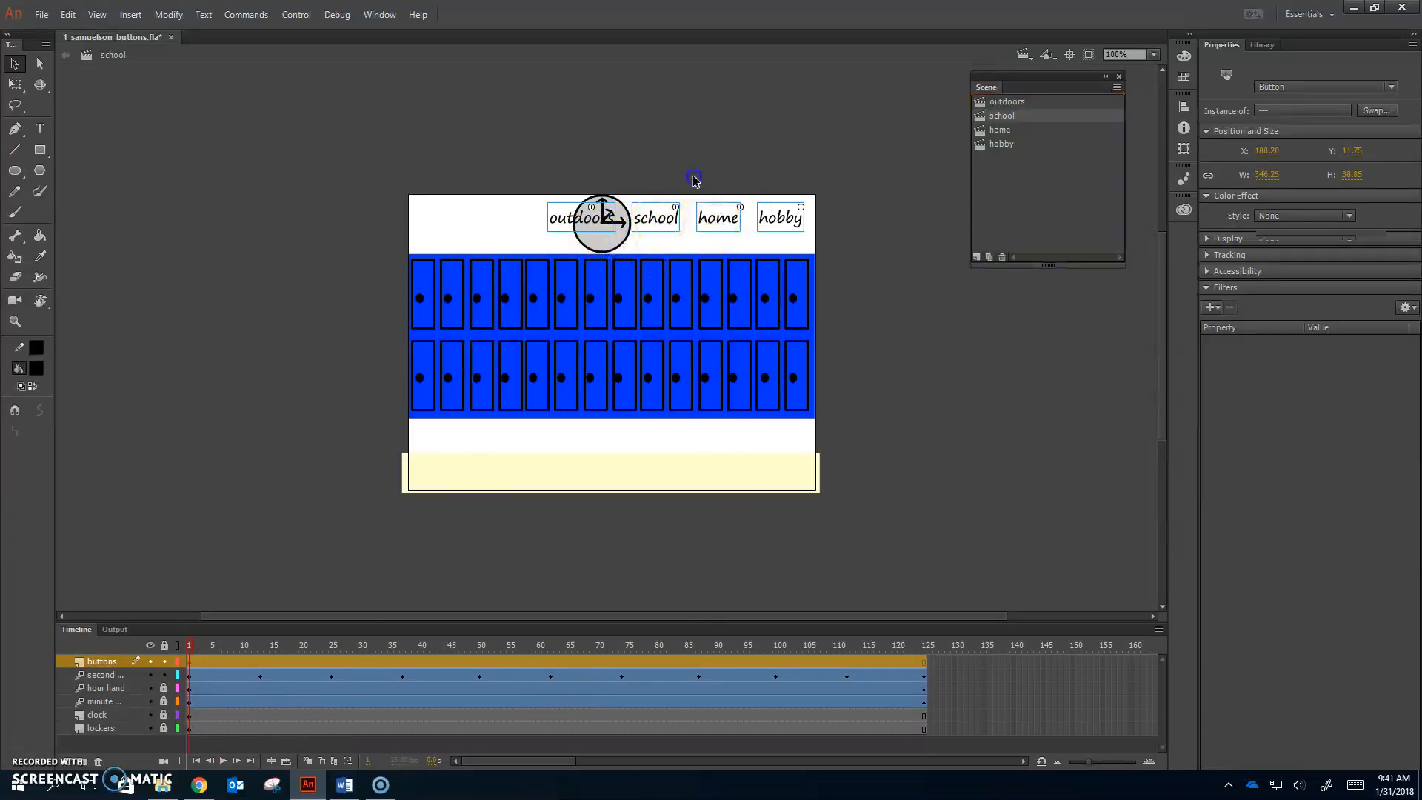
pyautogui.click(667, 218)
pyautogui.keyDown('shift'); pyautogui.click(563, 221); pyautogui.keyUp('shift')
pyautogui.hotkey('shift', 'Left')
pyautogui.hotkey('shift', 'Left')
pyautogui.hotkey('shift', 'Left')
pyautogui.hotkey('shift', 'Left')
pyautogui.hotkey('shift', 'Left')
pyautogui.hotkey('shift', 'Left')
pyautogui.hotkey('shift', 'Left')
pyautogui.hotkey('shift', 'Left')
pyautogui.hotkey('shift', 'Left')
pyautogui.hotkey('shift', 'Left')
pyautogui.hotkey('shift', 'Left')
pyautogui.hotkey('shift', 'Left')
pyautogui.hotkey('shift', 'Left')
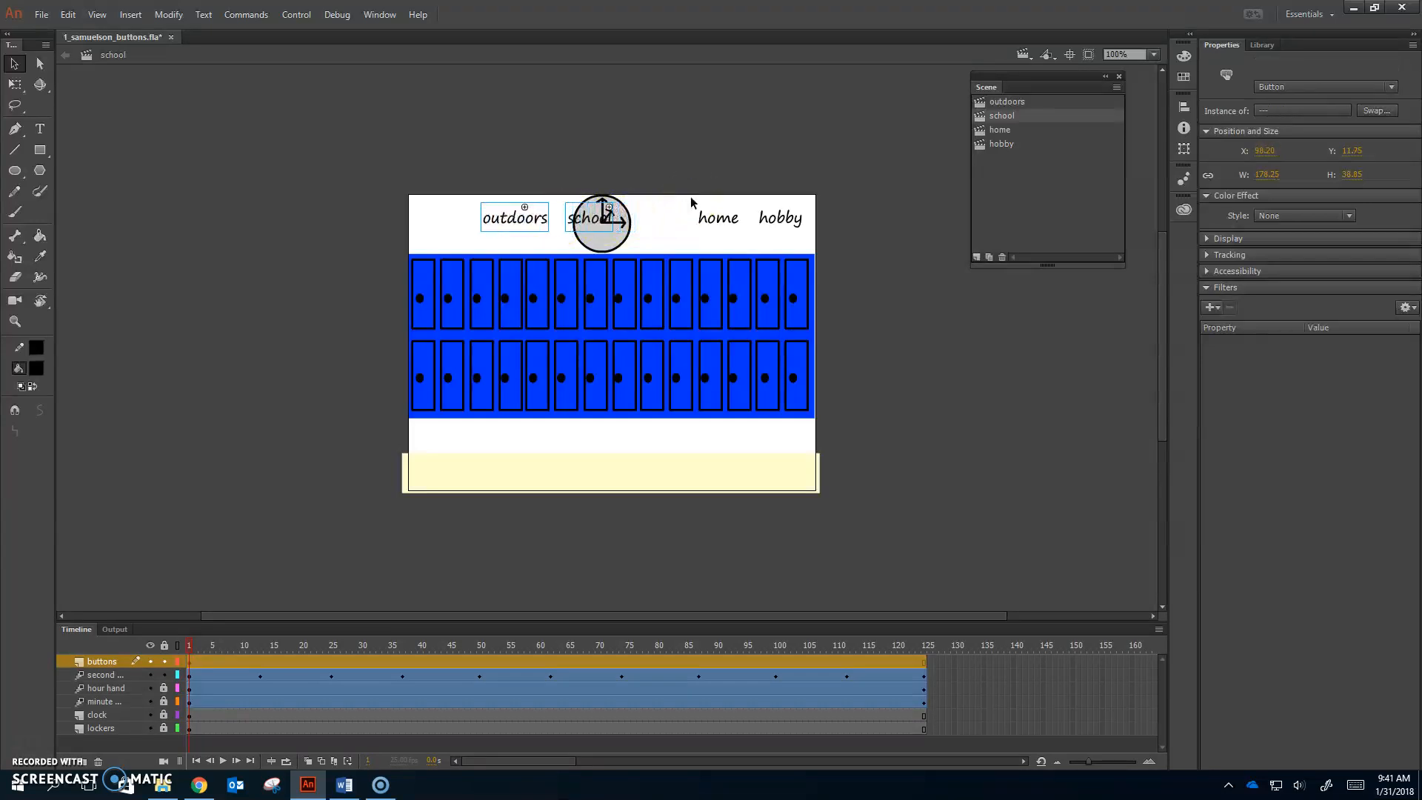
pyautogui.hotkey('shift', 'Left')
pyautogui.hotkey('shift', 'Left')
pyautogui.hotkey('shift', 'Left')
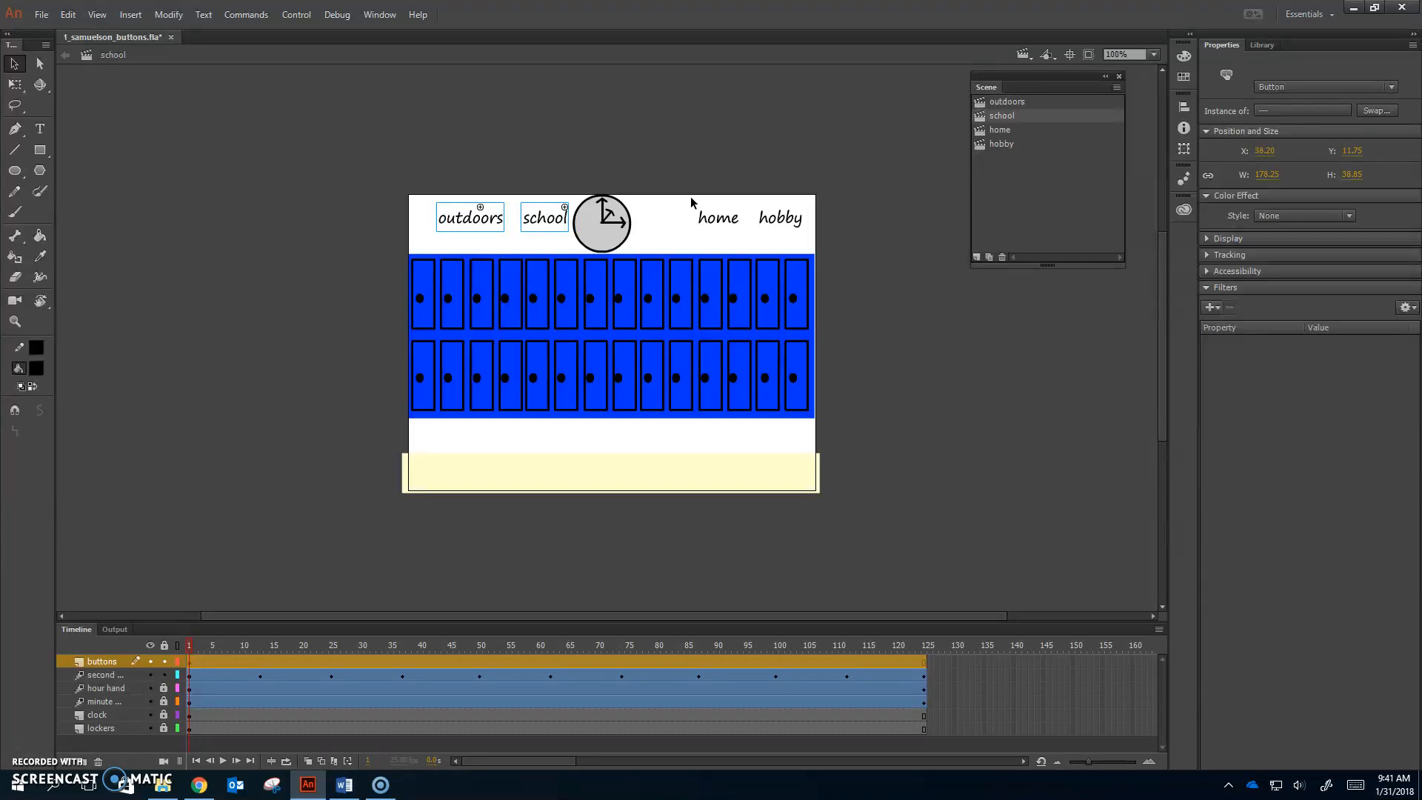
# Shift the school scene's home and hobby buttons together left to just beside the clock's right edge, at about X 309.
pyautogui.click(714, 217)
pyautogui.keyDown('shift'); pyautogui.click(783, 220); pyautogui.keyUp('shift')
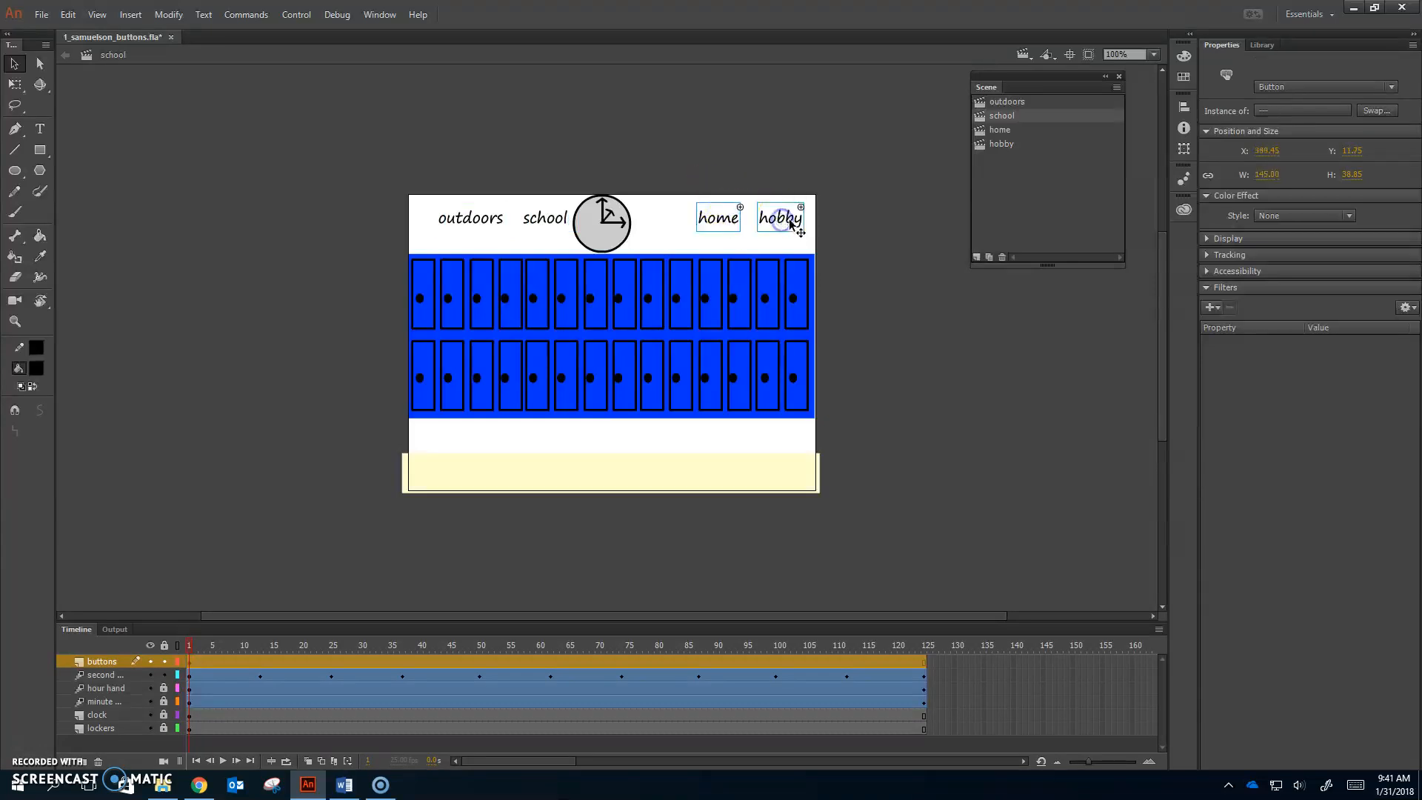
pyautogui.hotkey('shift', 'Left')
pyautogui.hotkey('shift', 'Left')
pyautogui.hotkey('shift', 'Left')
pyautogui.hotkey('shift', 'Left')
pyautogui.hotkey('shift', 'Left')
pyautogui.hotkey('shift', 'Left')
pyautogui.hotkey('shift', 'Left')
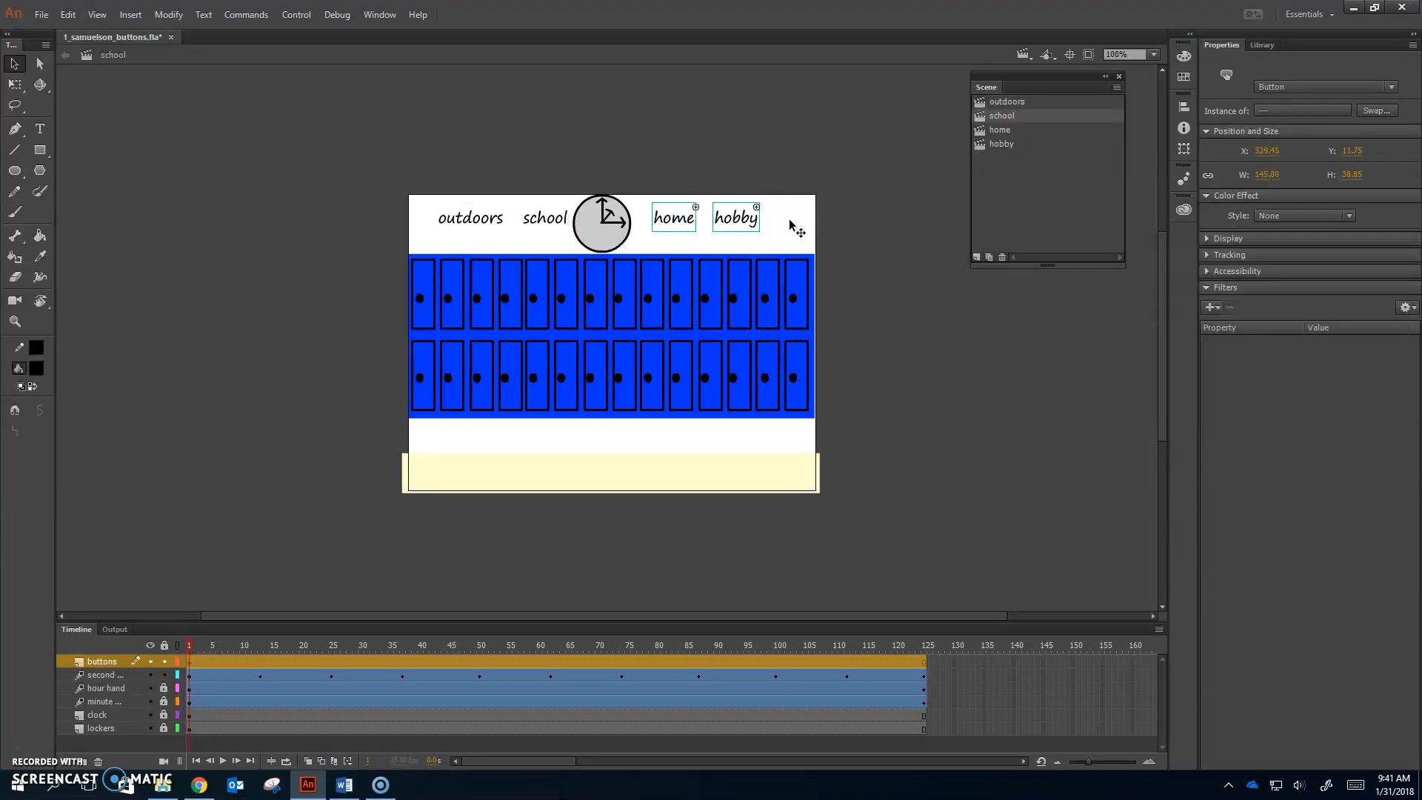
pyautogui.hotkey('shift', 'Left')
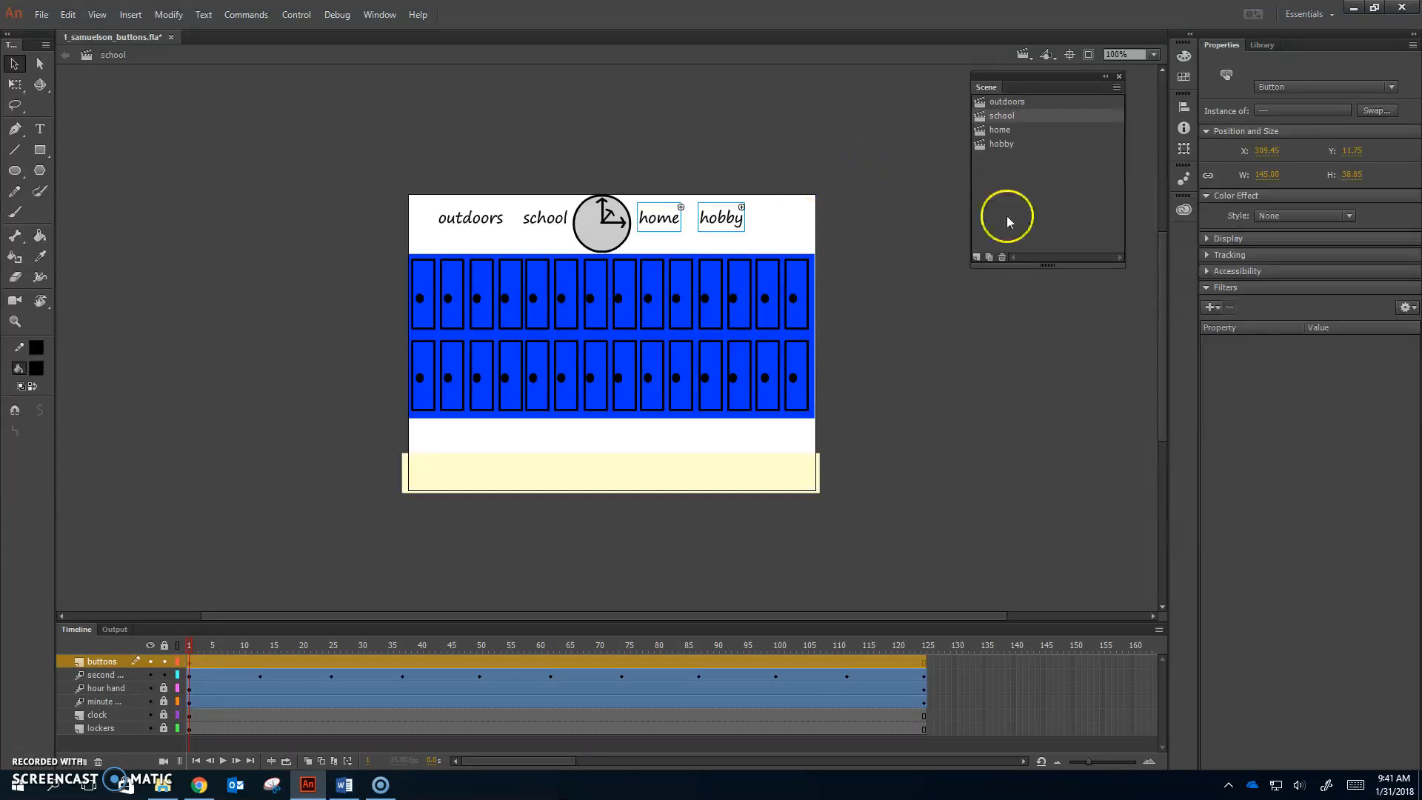
pyautogui.click(953, 379)
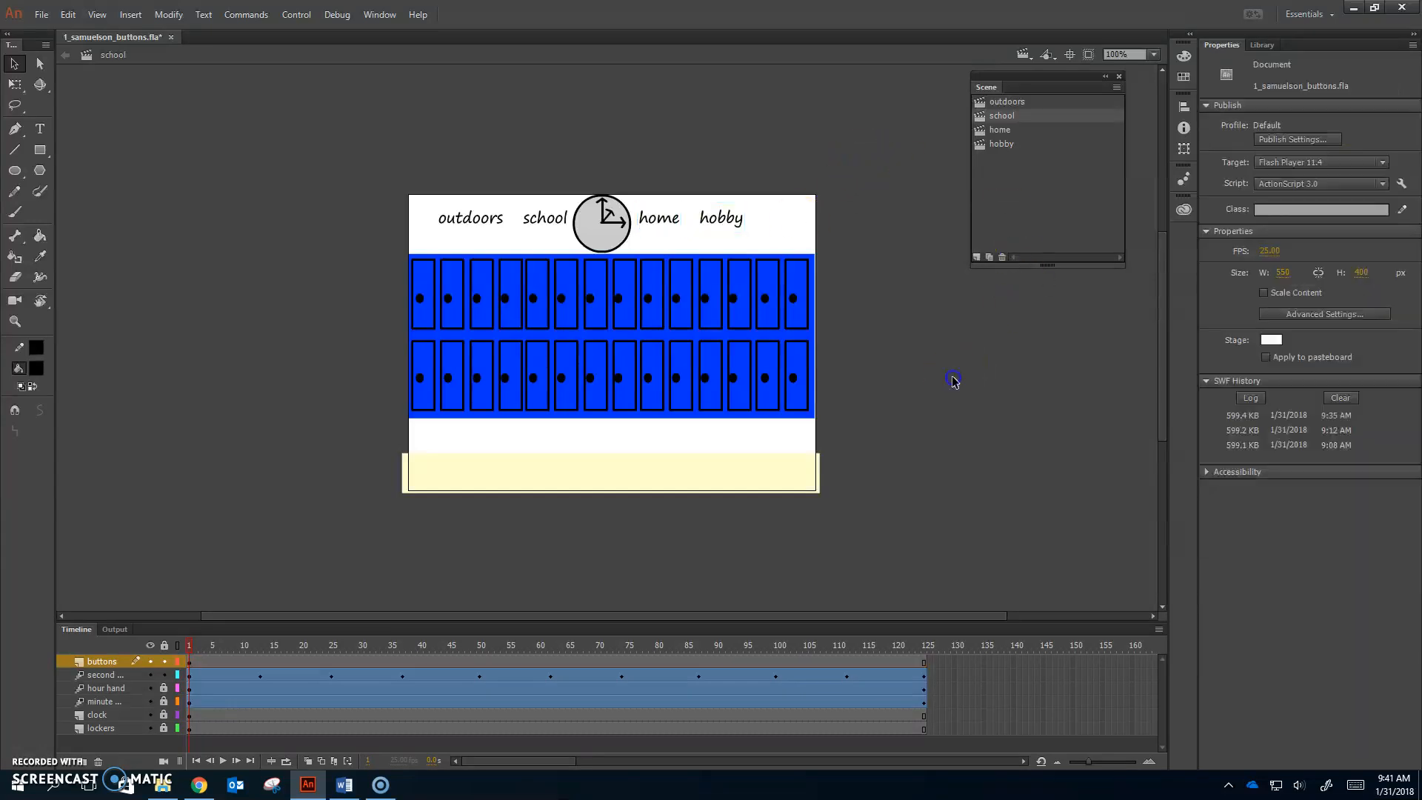
# Go through the outdoors, school, home and hobby scenes to check the button placement in each.
pyautogui.click(1012, 104)
pyautogui.click(1013, 116)
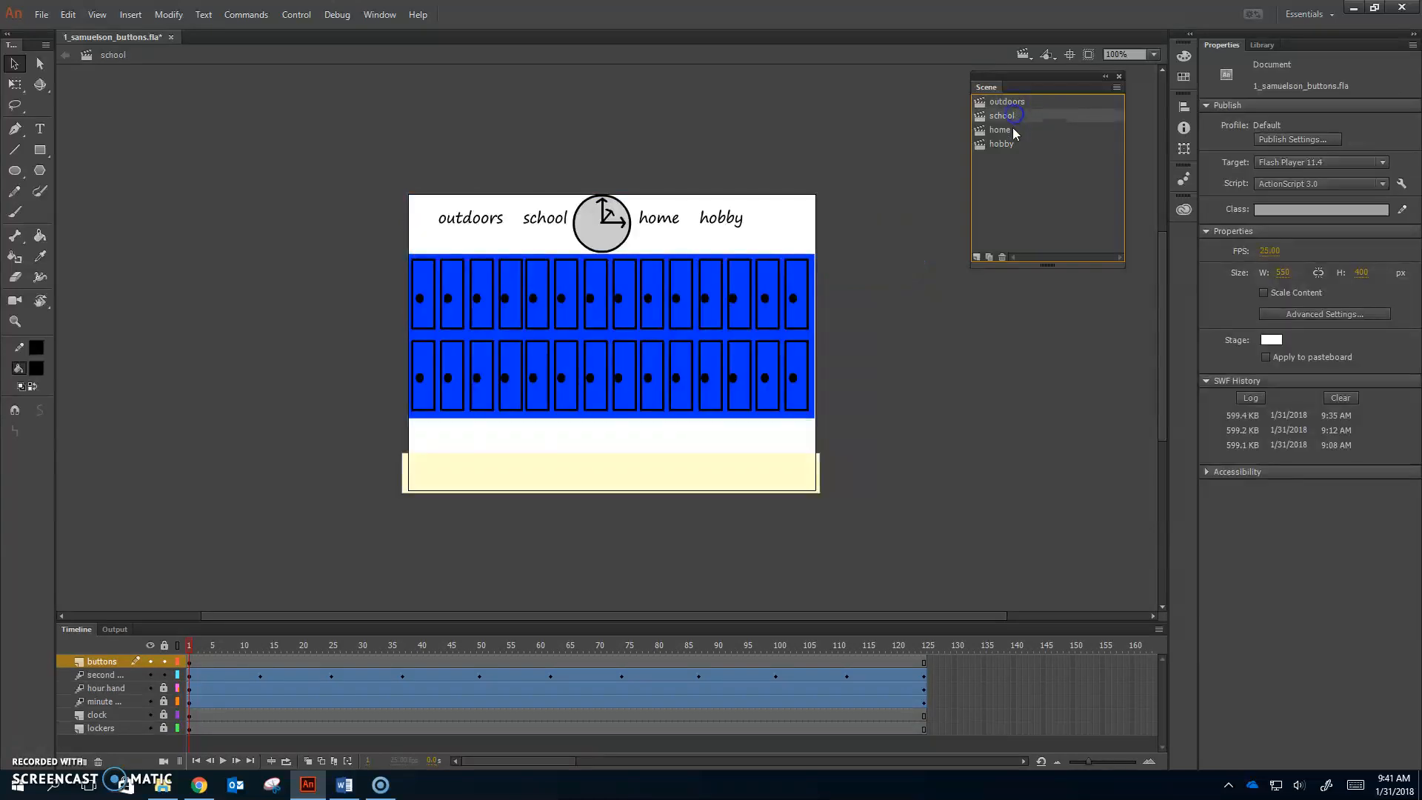
pyautogui.click(1012, 130)
pyautogui.click(1006, 143)
pyautogui.click(1227, 307)
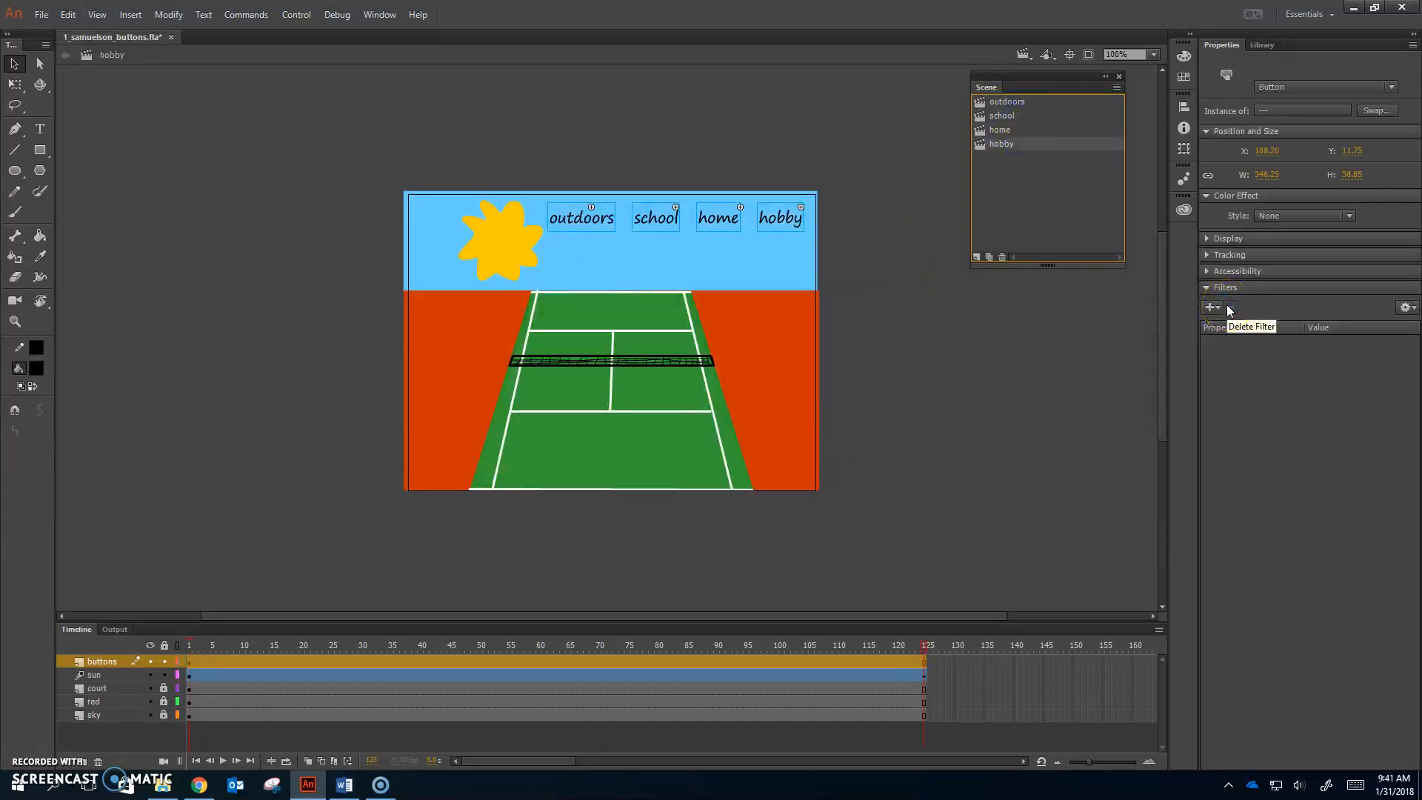